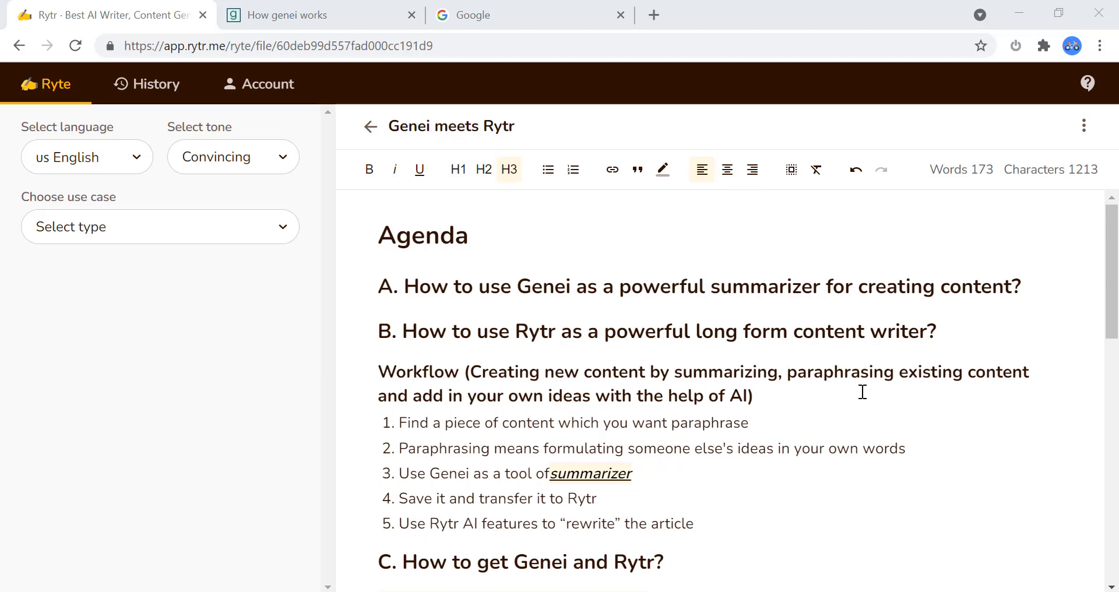
# Switch to Google and search for "lead generation strategies"
pyautogui.click(531, 19)
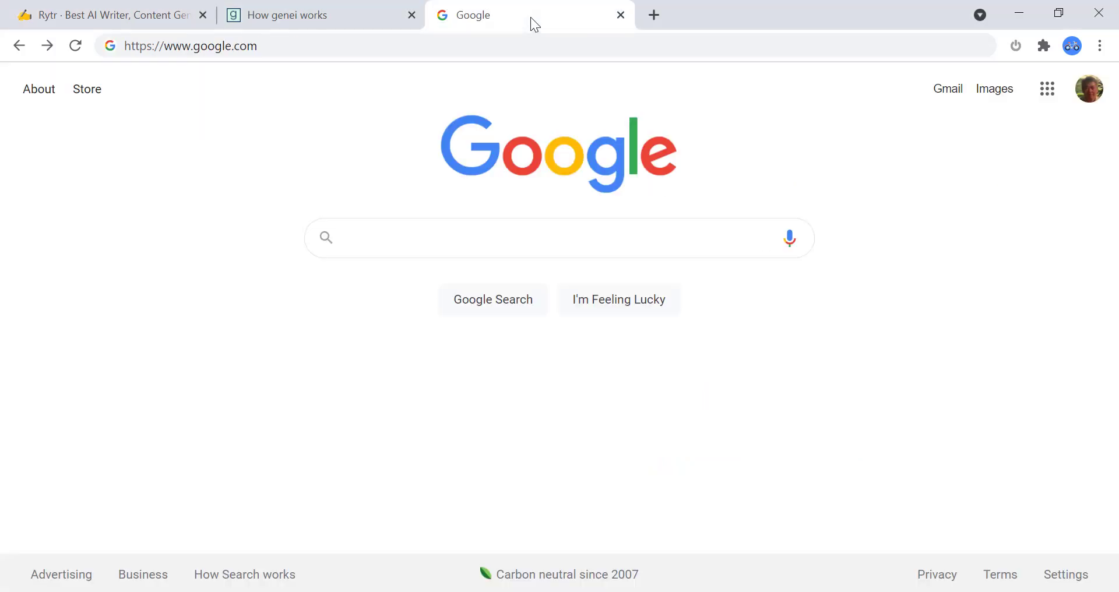
pyautogui.click(414, 233)
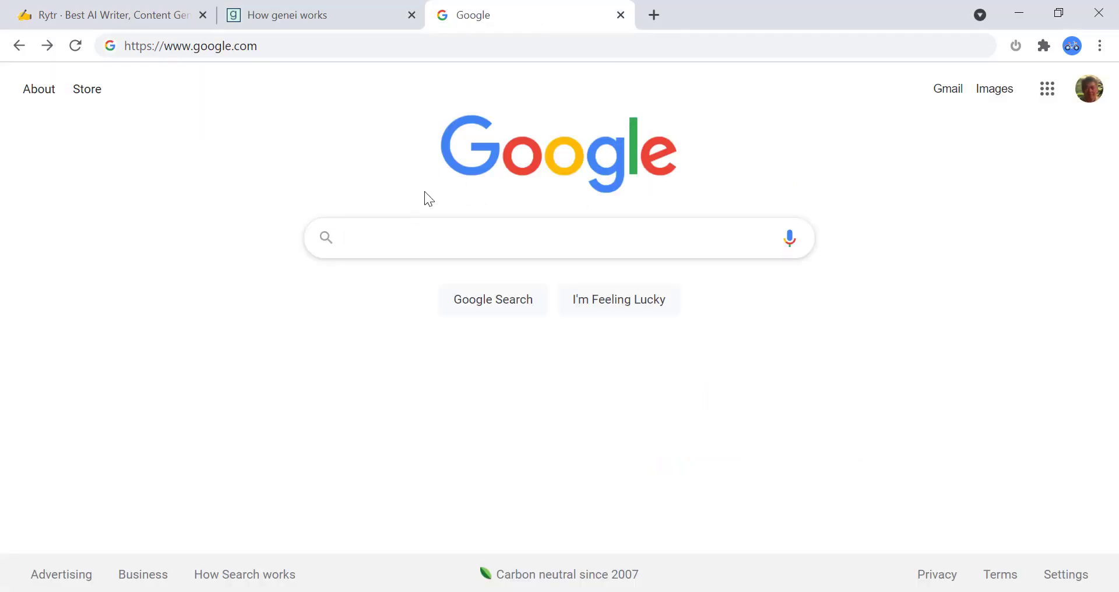
pyautogui.write('l')
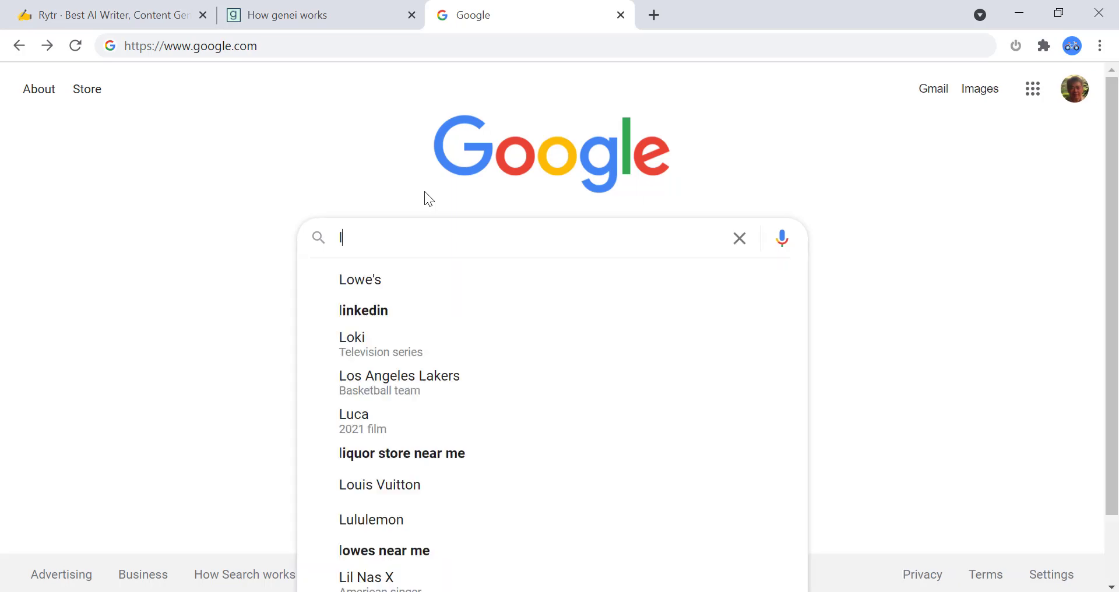
pyautogui.write('ead gener')
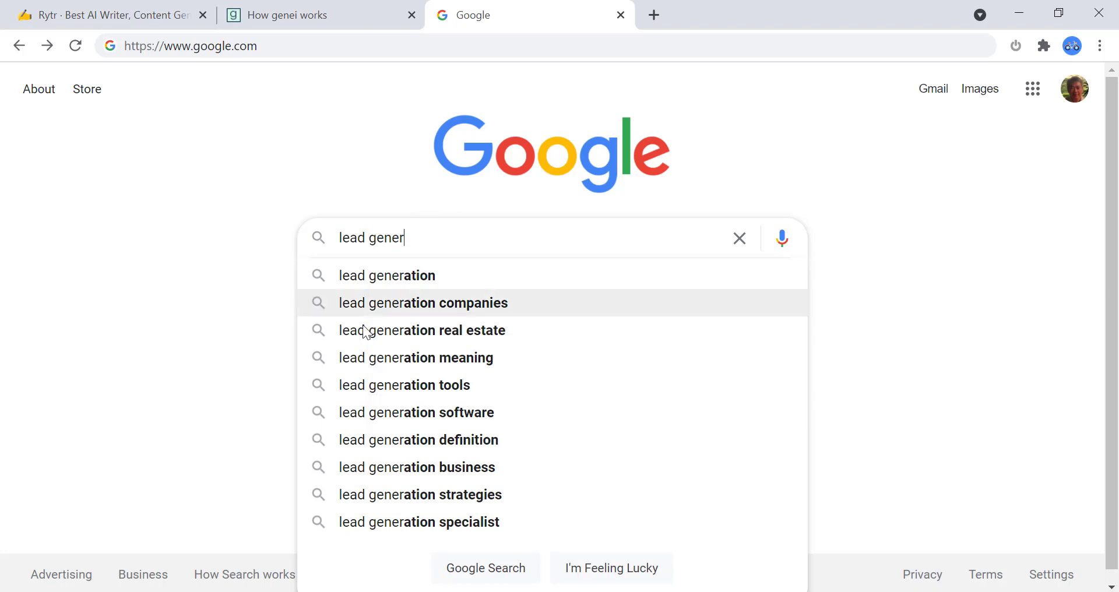
pyautogui.click(457, 498)
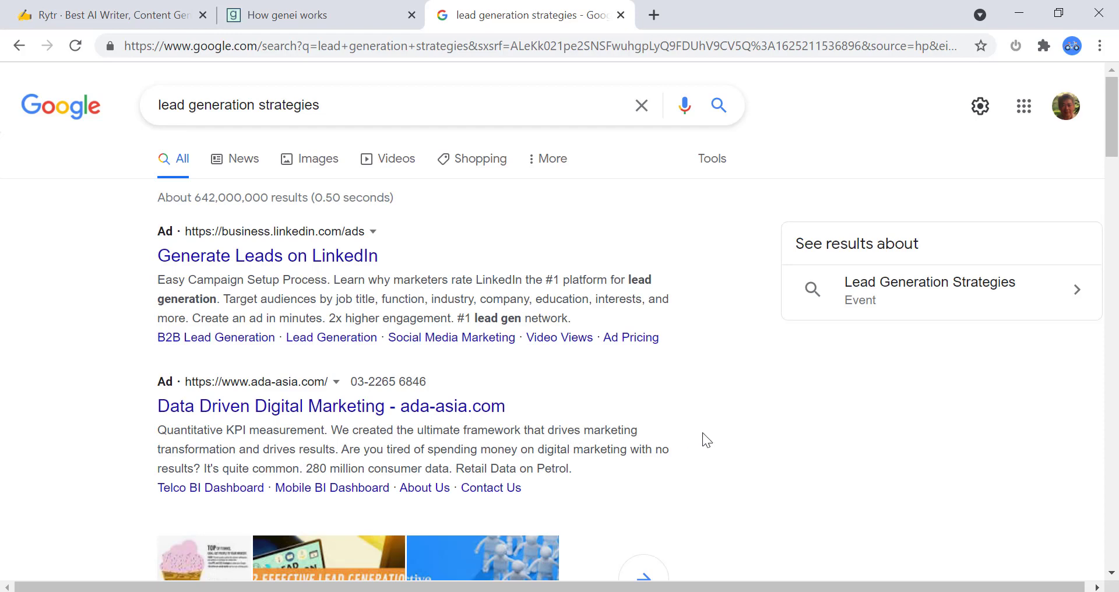
# Open the Alexa blog article "12 Effective Lead Generation Strategies (+ Examples)" from the search results
pyautogui.scroll(-2, 702, 433)
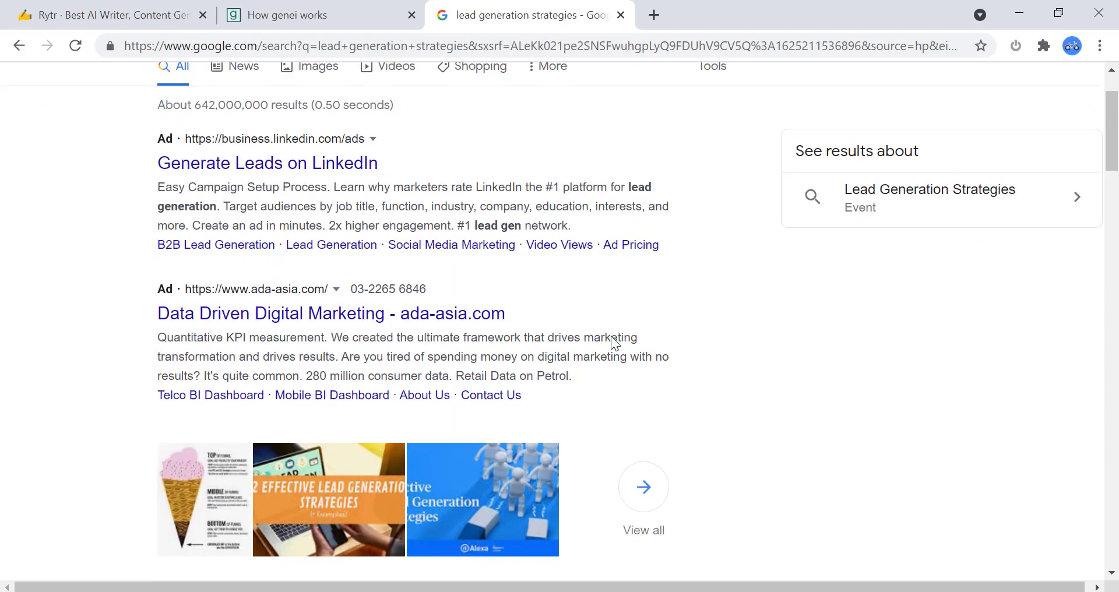
pyautogui.scroll(-10, 612, 337)
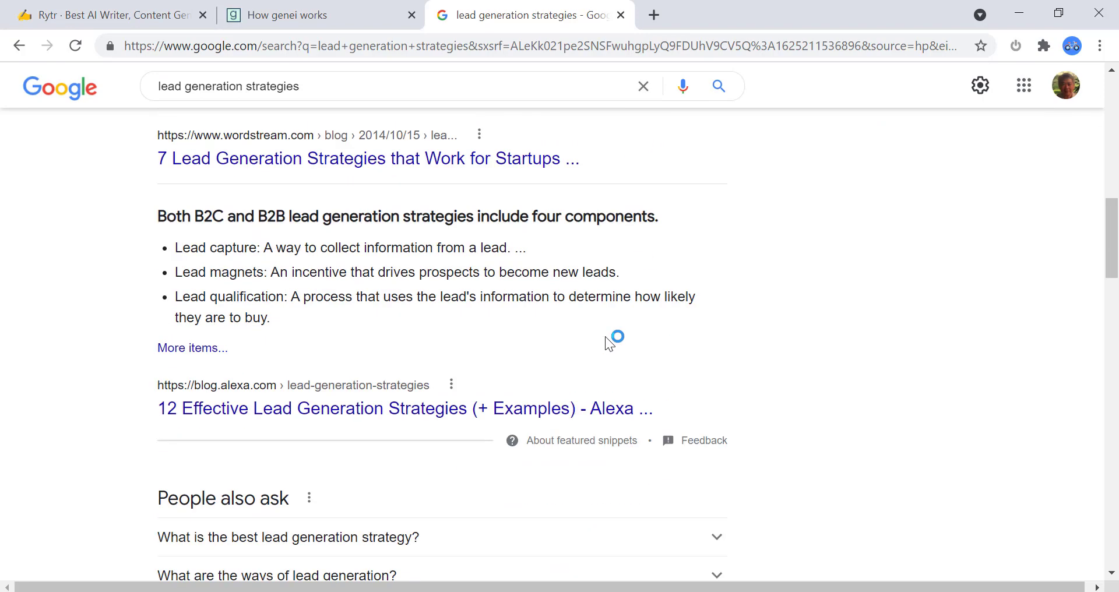
pyautogui.scroll(-3, 587, 318)
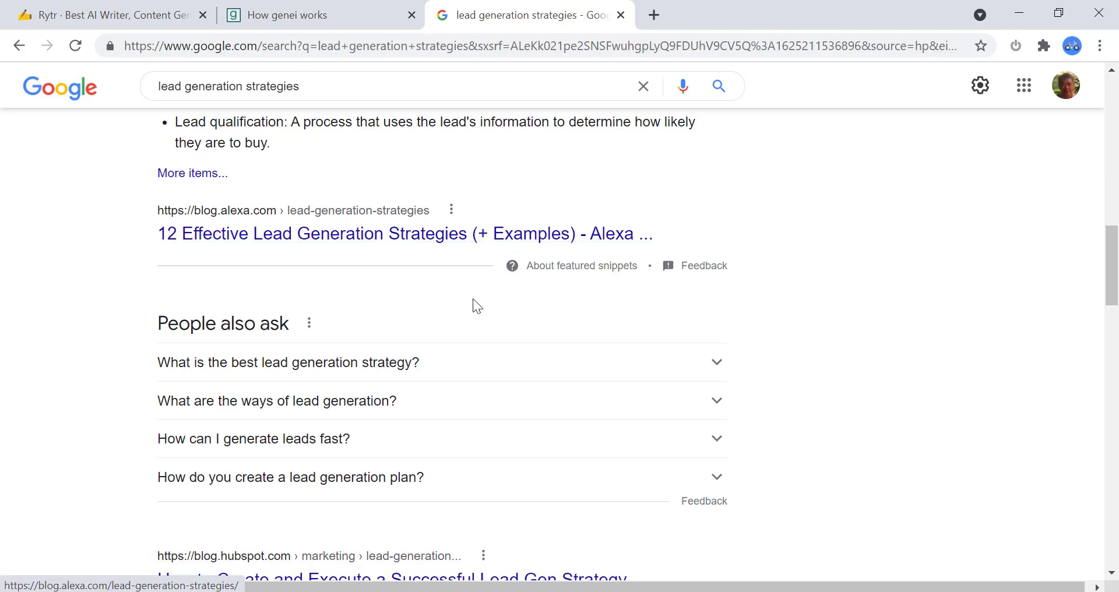
pyautogui.scroll(-3, 475, 304)
pyautogui.scroll(3, 474, 307)
pyautogui.scroll(2, 474, 307)
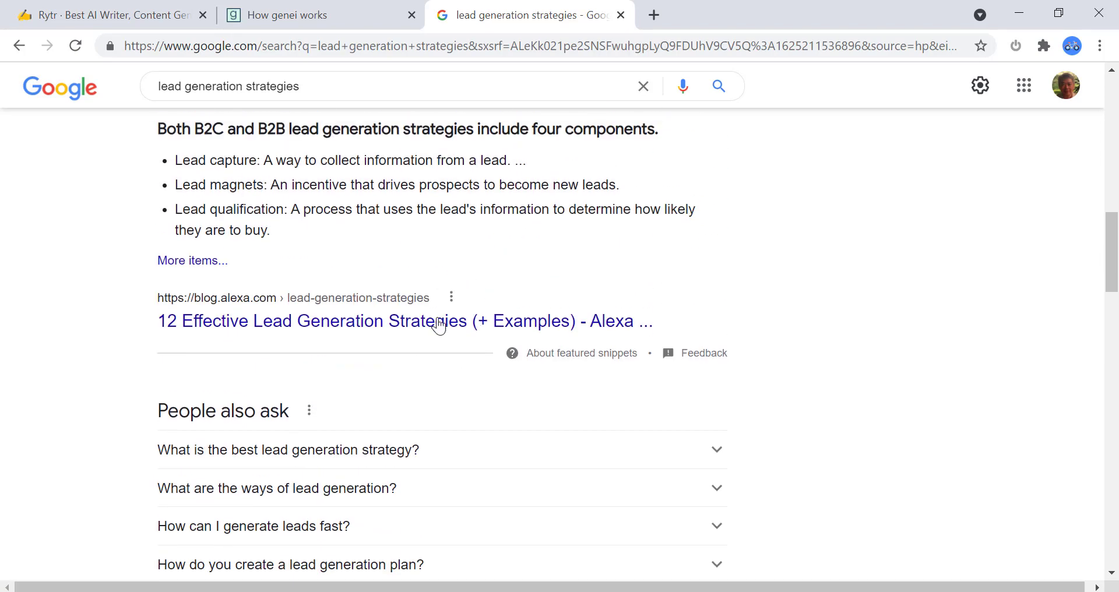
pyautogui.click(440, 325)
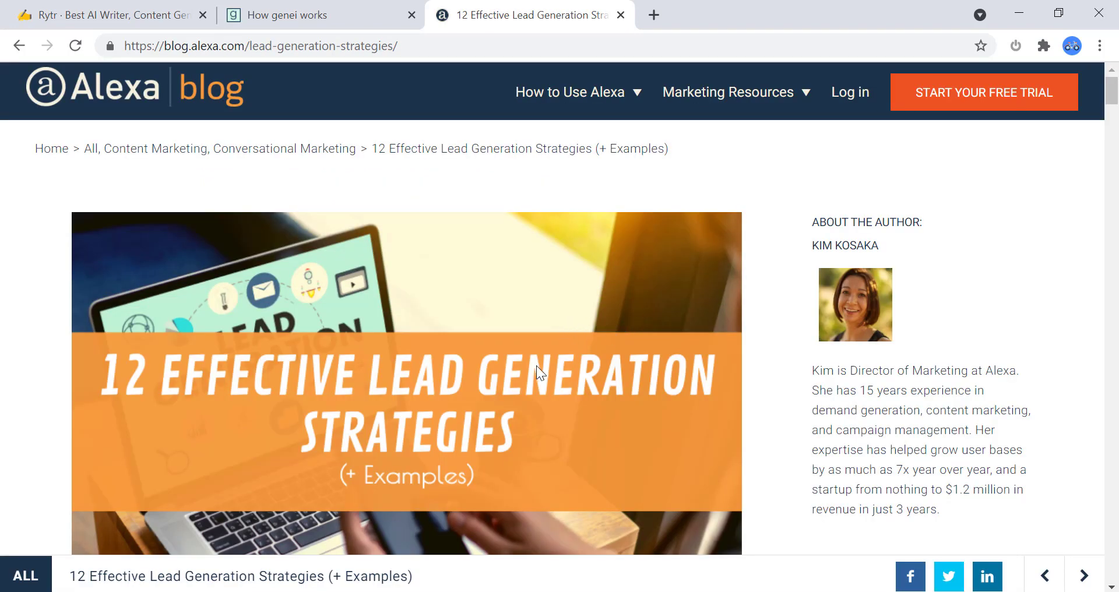
# Skim the Alexa article, examining its introduction, the chatbot strategy and the numbered strategies up to hosting an event
pyautogui.scroll(-10, 537, 368)
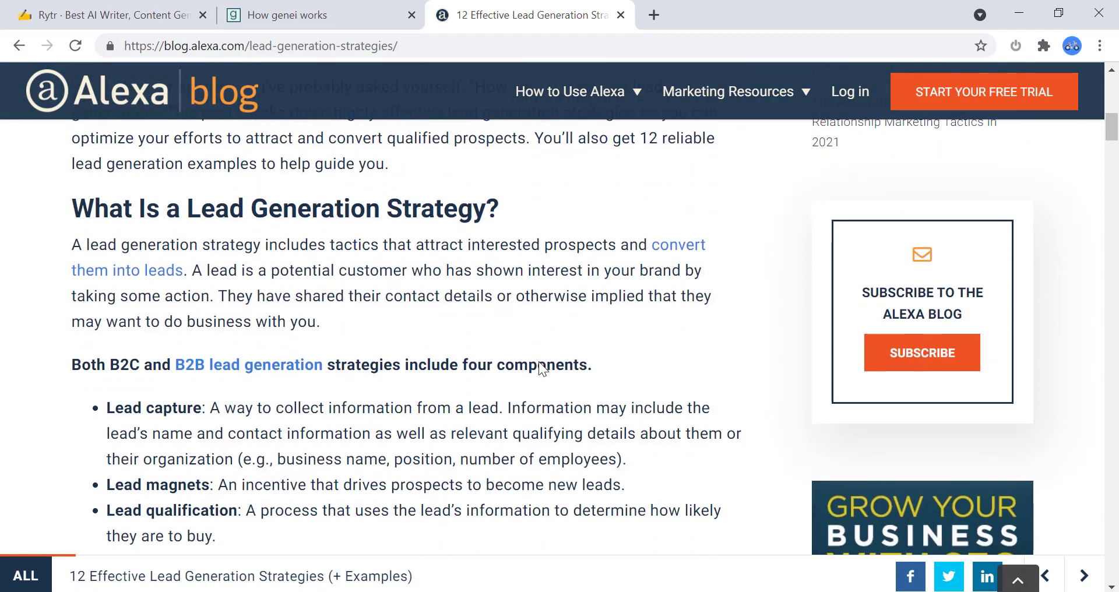
pyautogui.scroll(-7, 539, 362)
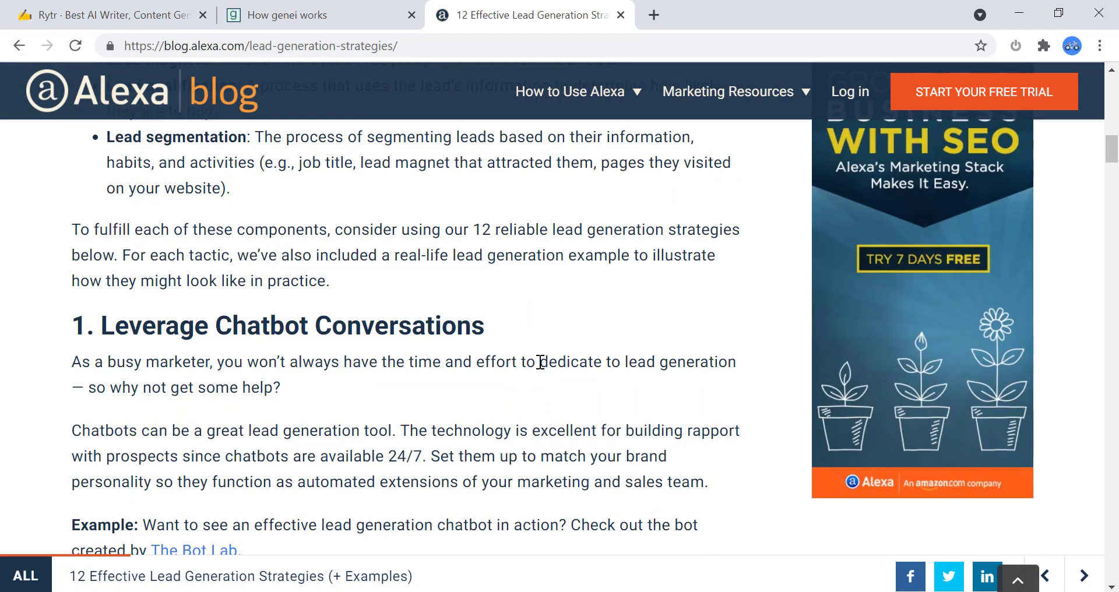
pyautogui.scroll(-8, 541, 362)
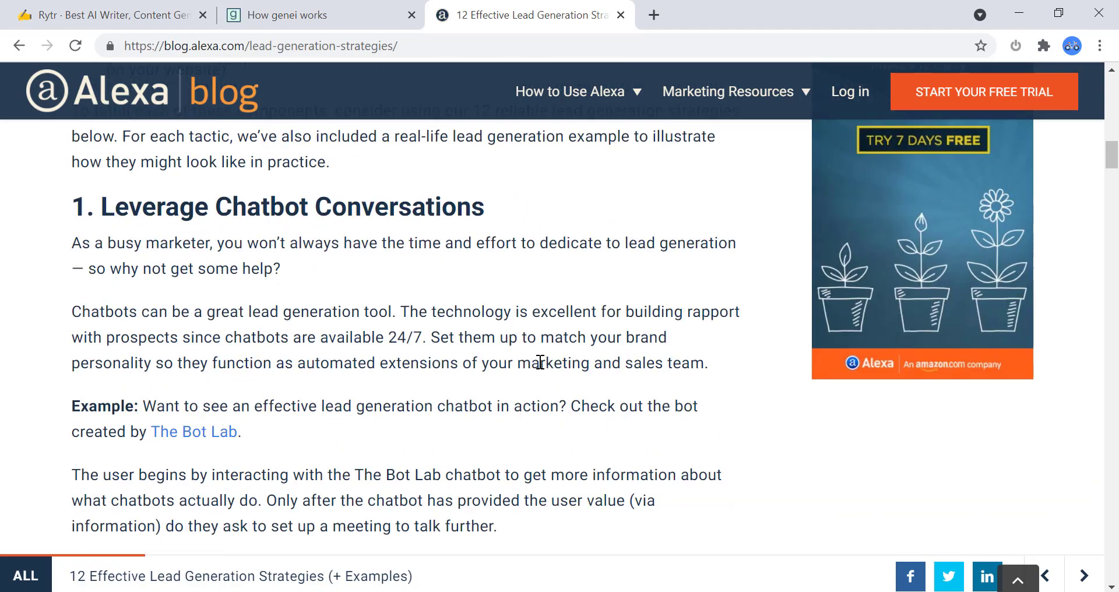
pyautogui.scroll(20, 539, 364)
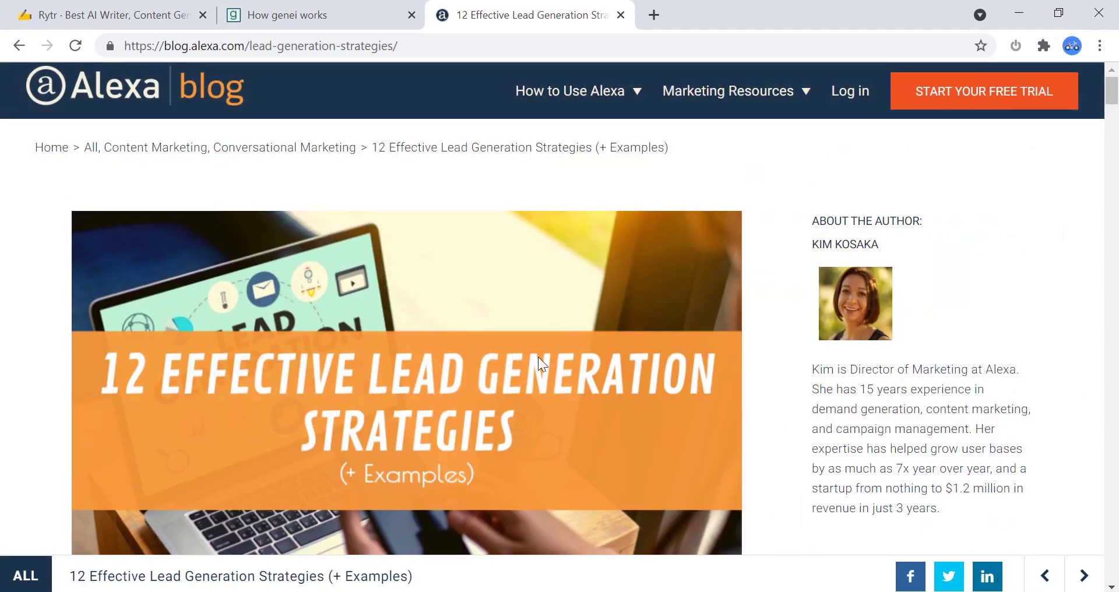
pyautogui.scroll(-8, 537, 356)
pyautogui.scroll(6, 538, 356)
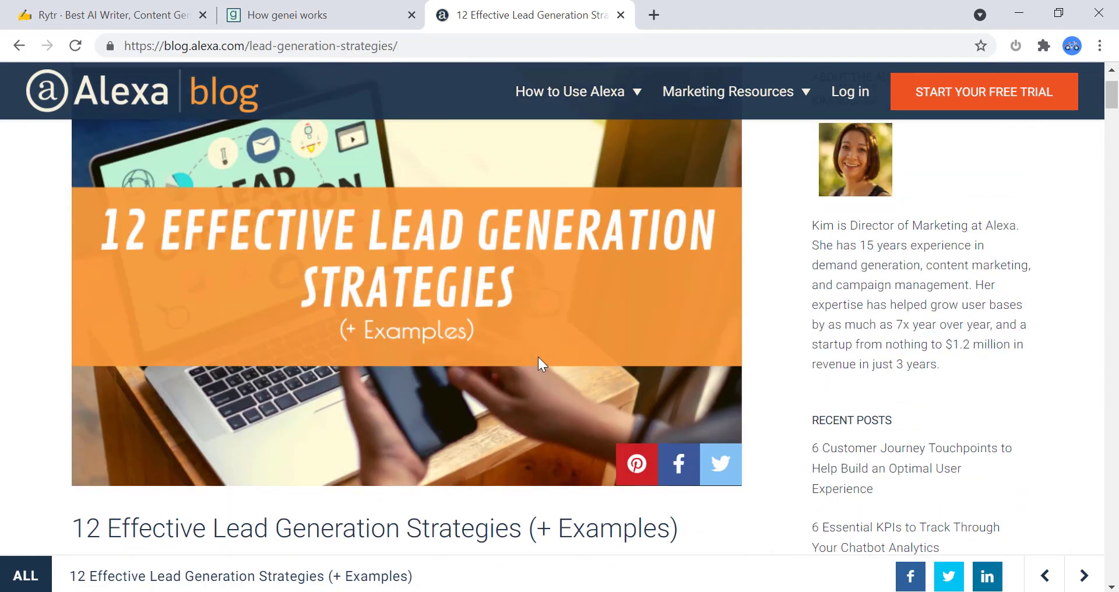
pyautogui.scroll(-20, 537, 356)
pyautogui.scroll(-20, 539, 364)
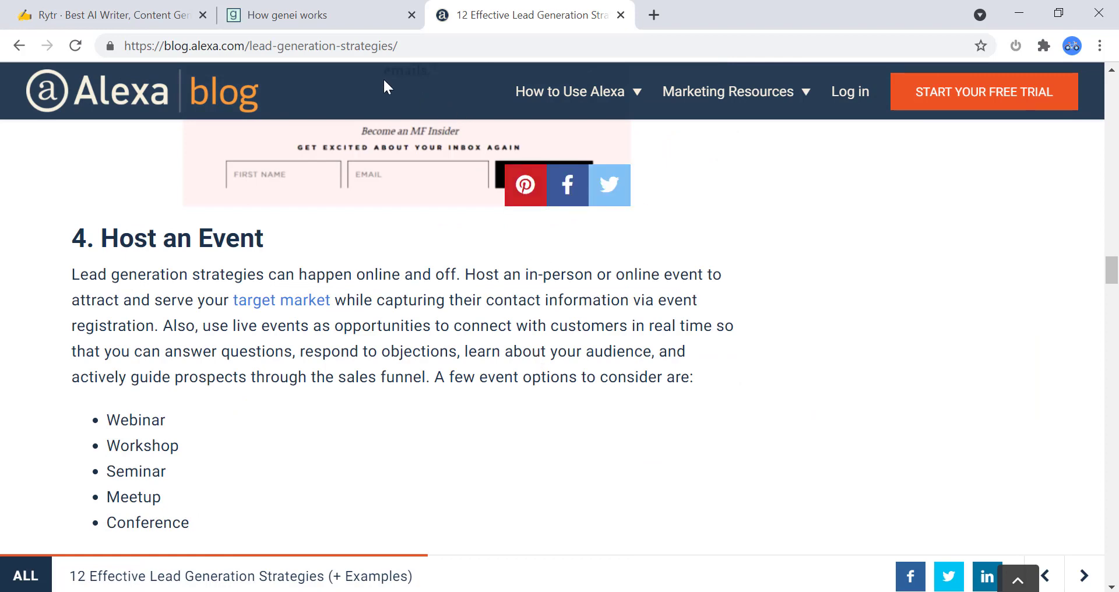
# Switch to Genei, open the Lead Generation folder in Content Creation, and start adding a document there
pyautogui.click(371, 17)
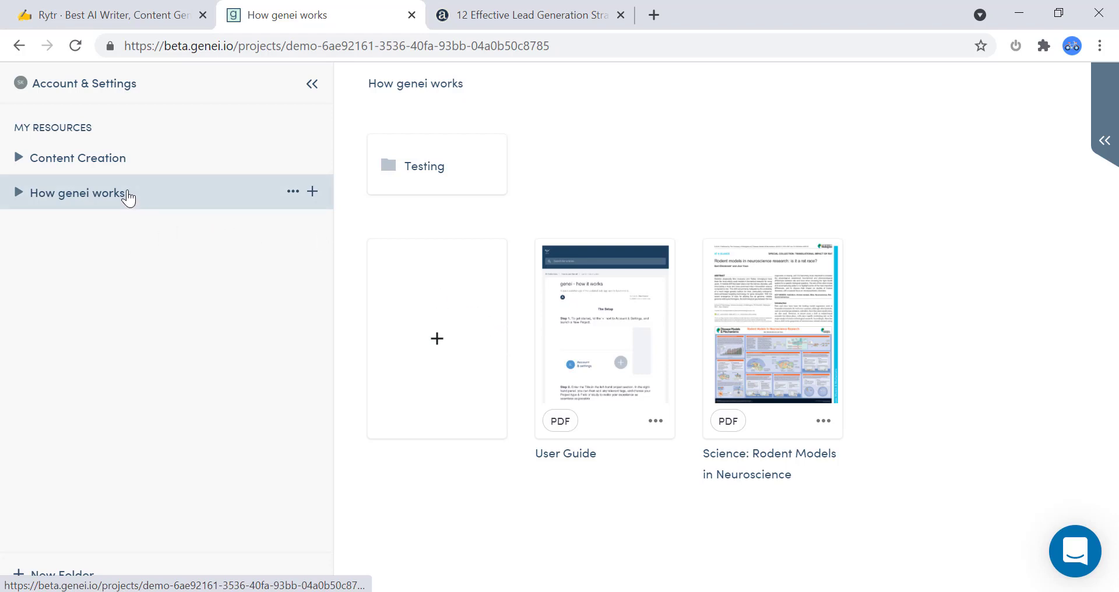
pyautogui.click(100, 161)
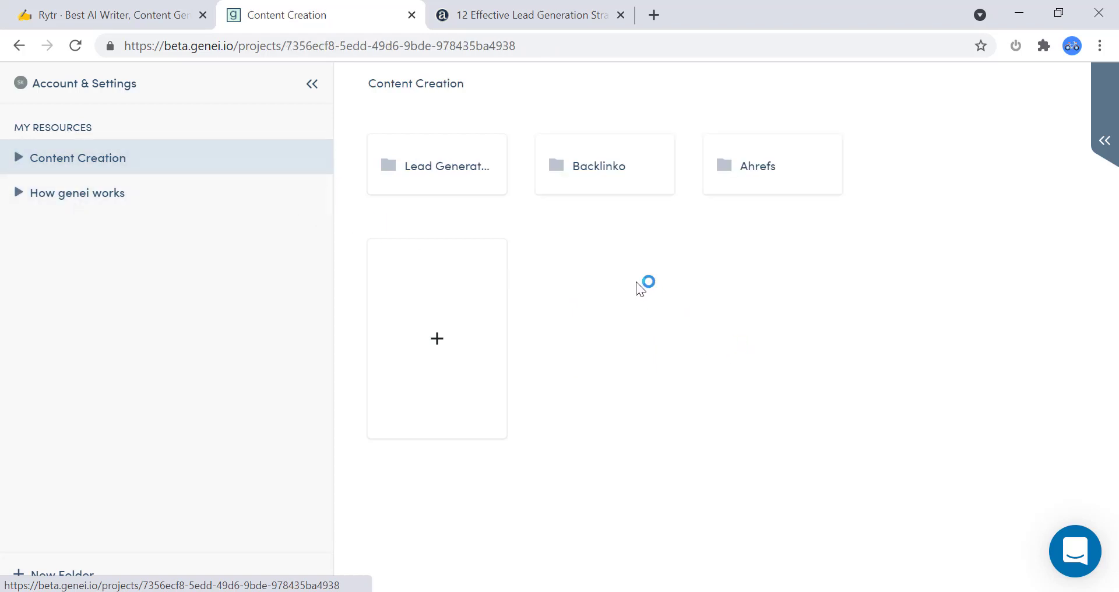
pyautogui.click(431, 176)
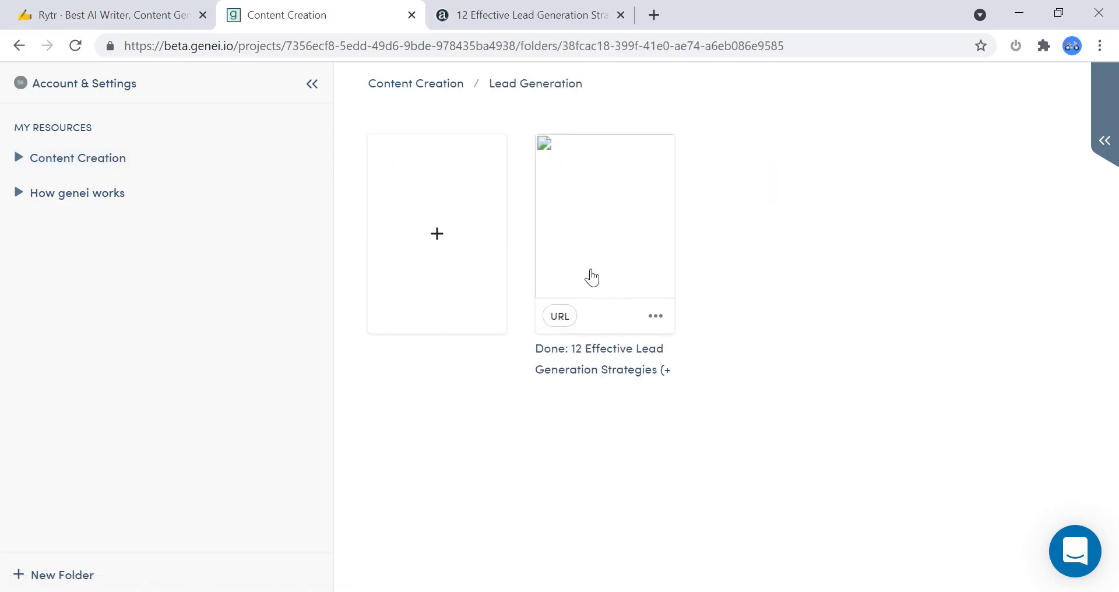
pyautogui.click(438, 236)
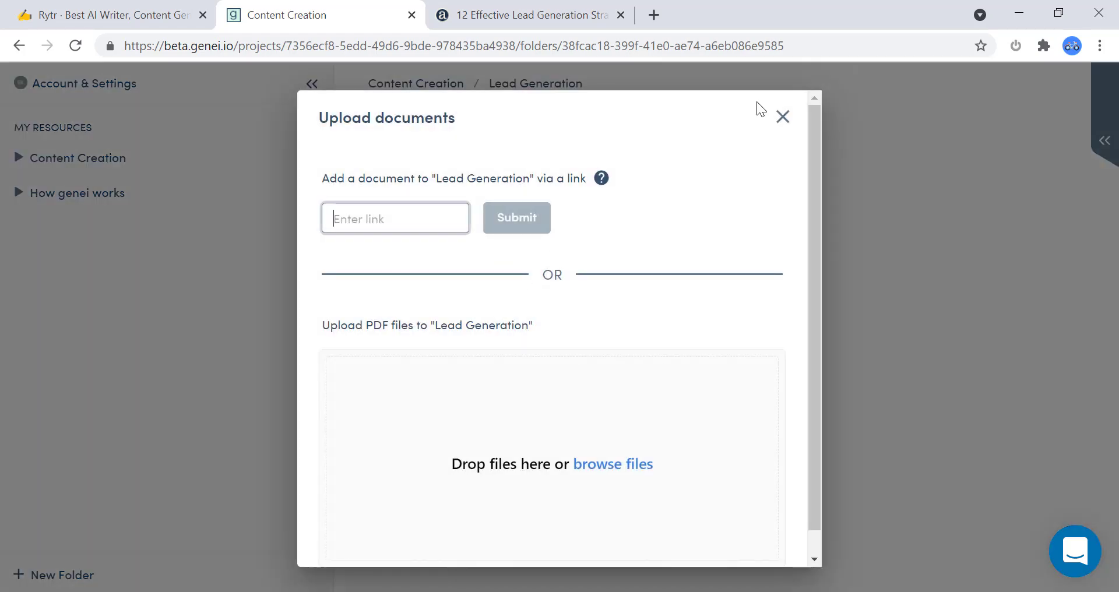
# Switch to the Alexa blog article and copy its web address
pyautogui.click(550, 18)
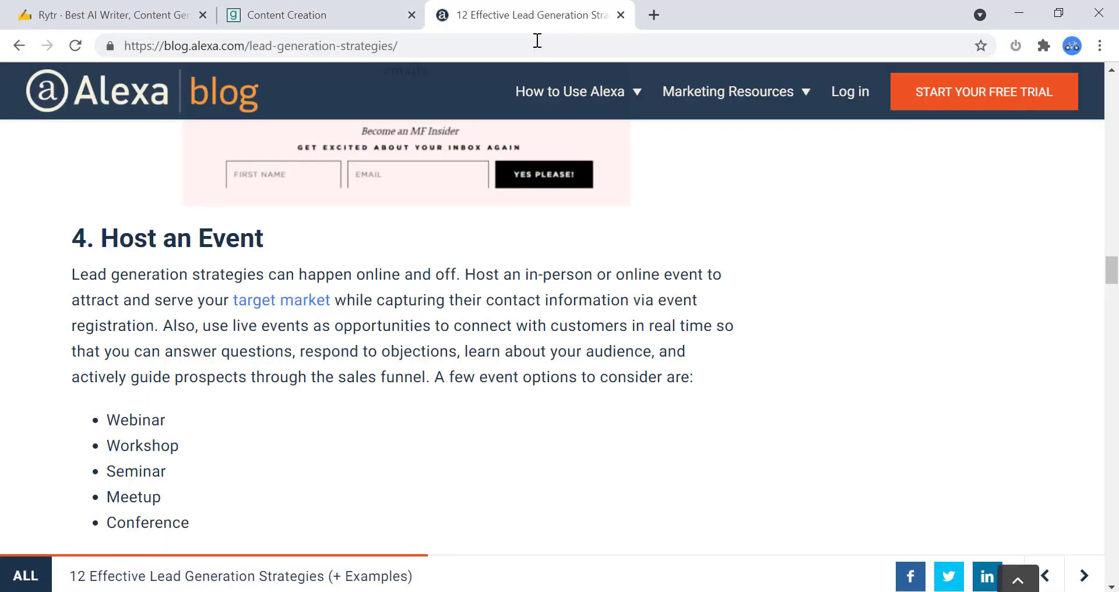
pyautogui.click(454, 49)
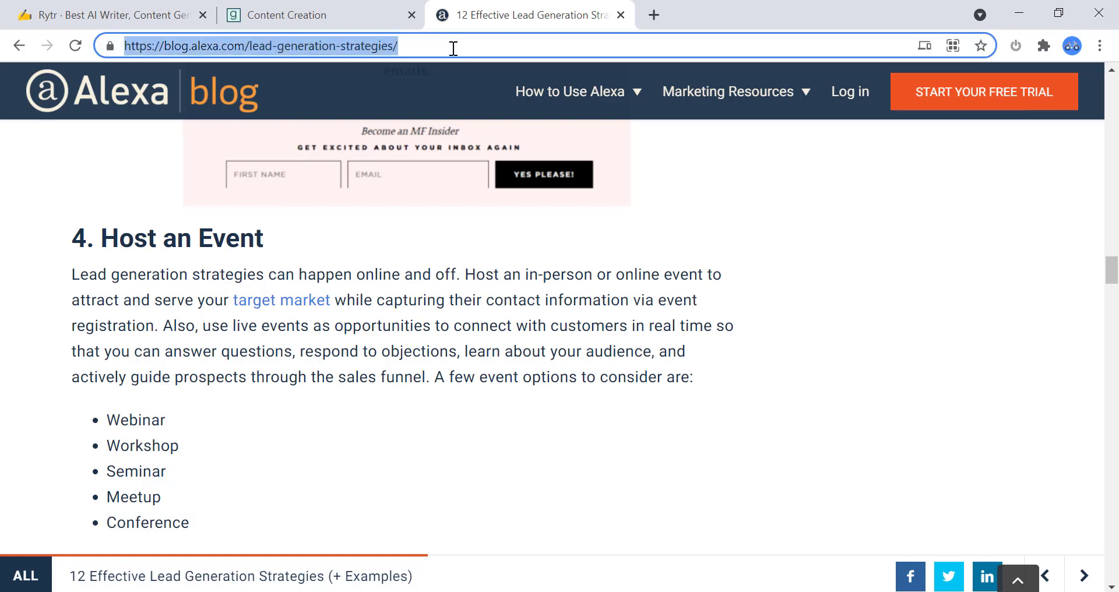
pyautogui.rightClick(453, 49)
pyautogui.click(503, 172)
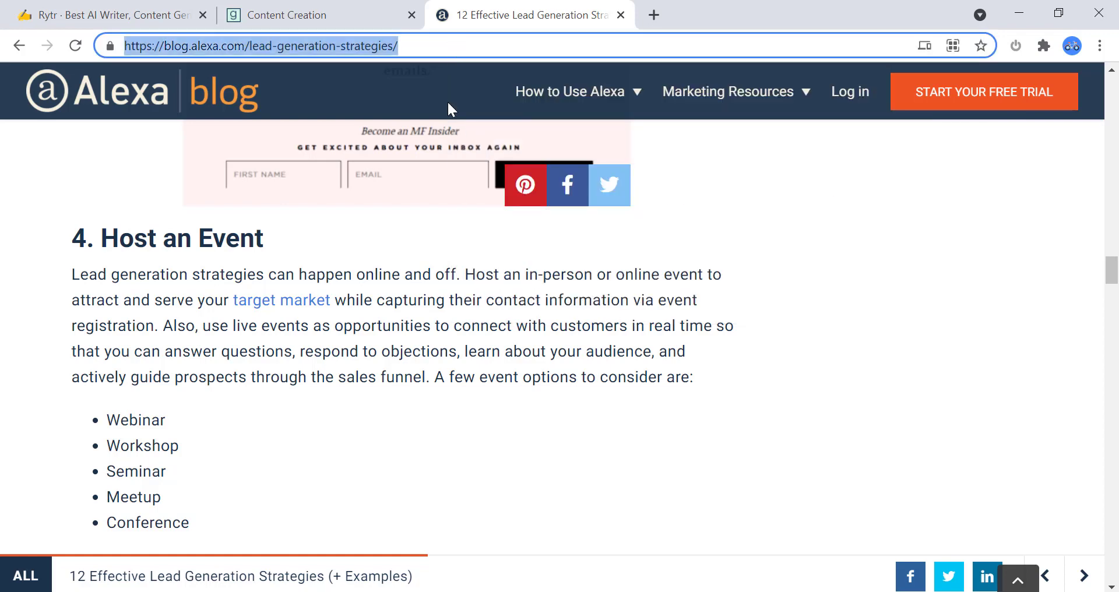
# Return to Genei and add the article to the Lead Generation folder by submitting the copied blog.alexa.com/lead-generation-strategies/ link
pyautogui.click(310, 17)
pyautogui.click(342, 222)
pyautogui.rightClick(350, 225)
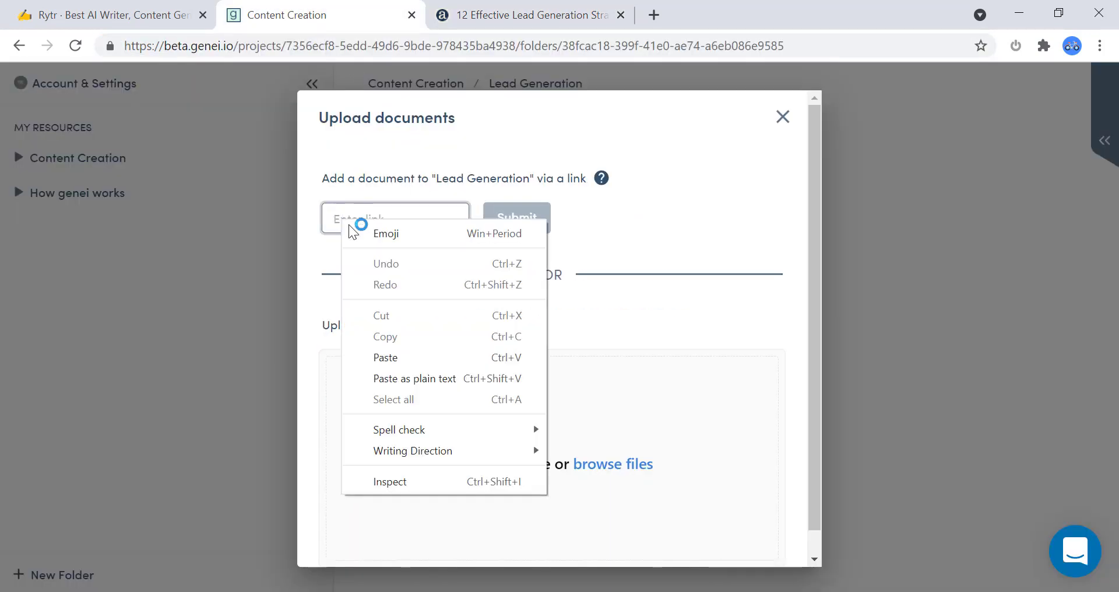
pyautogui.click(418, 379)
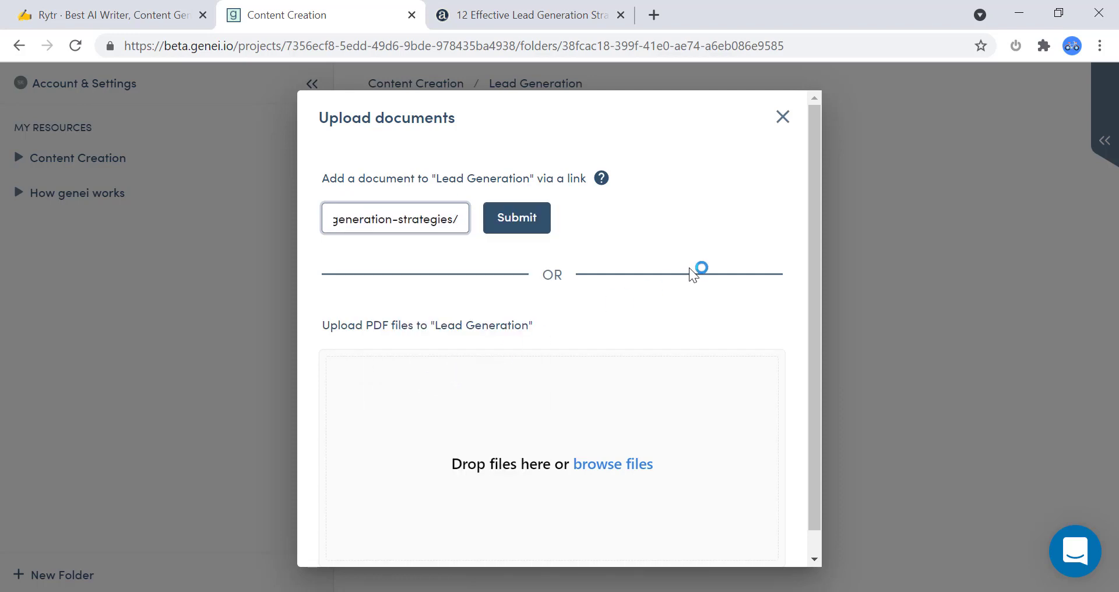
pyautogui.moveTo(604, 181)
pyautogui.click(541, 227)
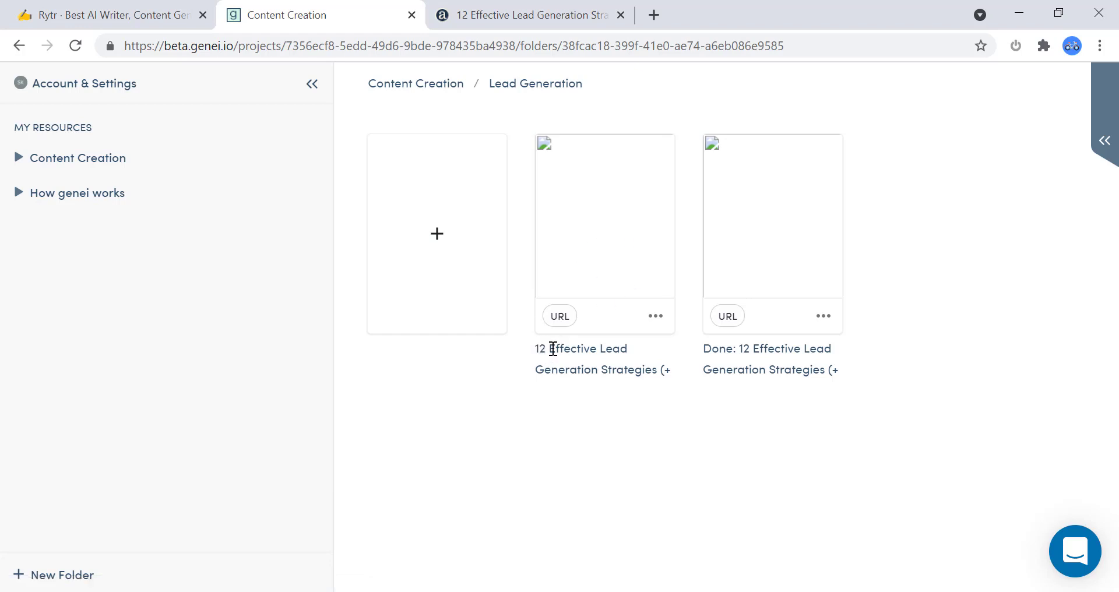
# Open the newly added article without the "Done:" prefix, and widen its summary pane with the resources sidebar collapsed
pyautogui.click(627, 330)
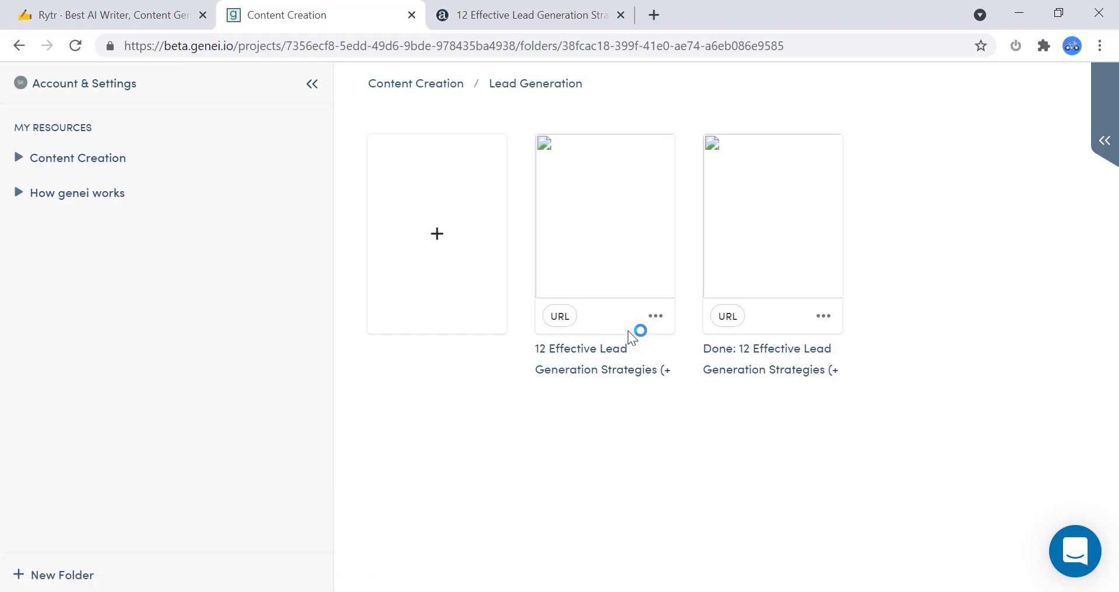
pyautogui.click(623, 257)
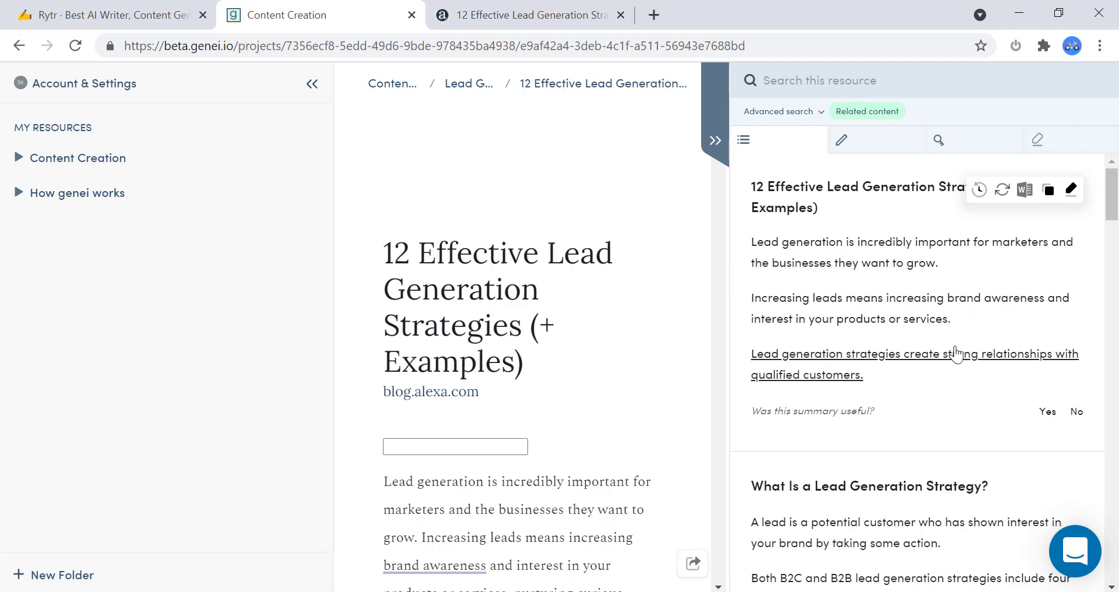
pyautogui.click(312, 85)
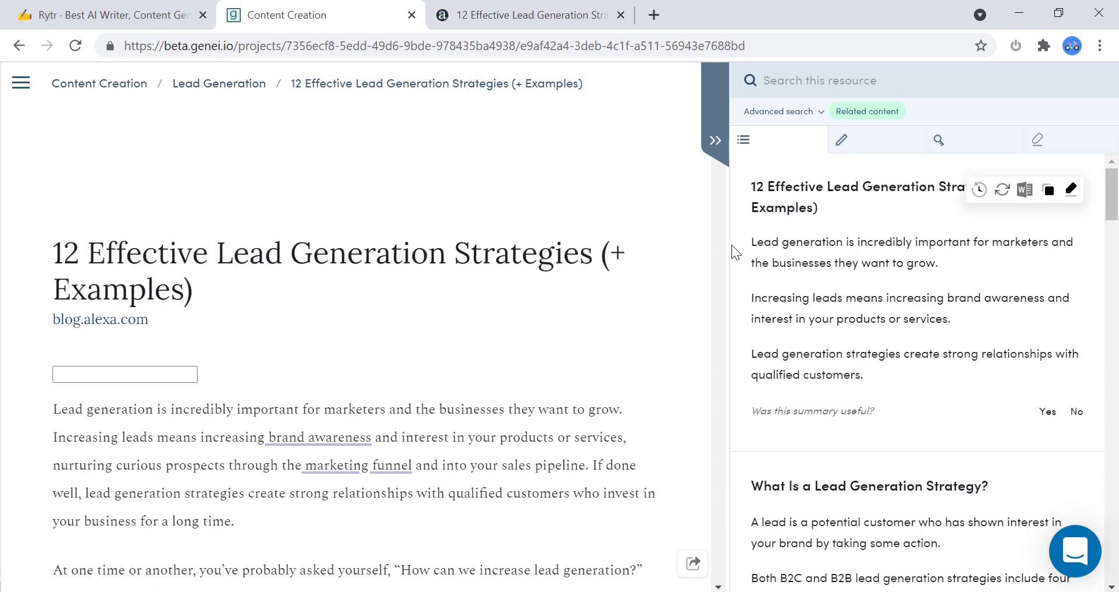
pyautogui.moveTo(726, 249); pyautogui.dragTo(545, 257)
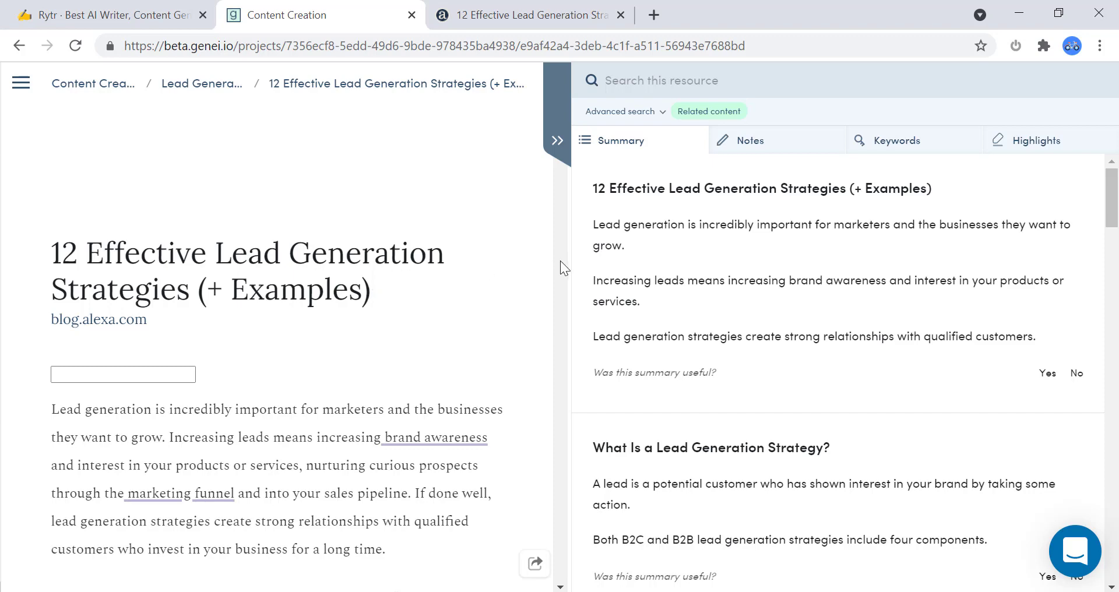
pyautogui.moveTo(562, 261); pyautogui.dragTo(378, 254)
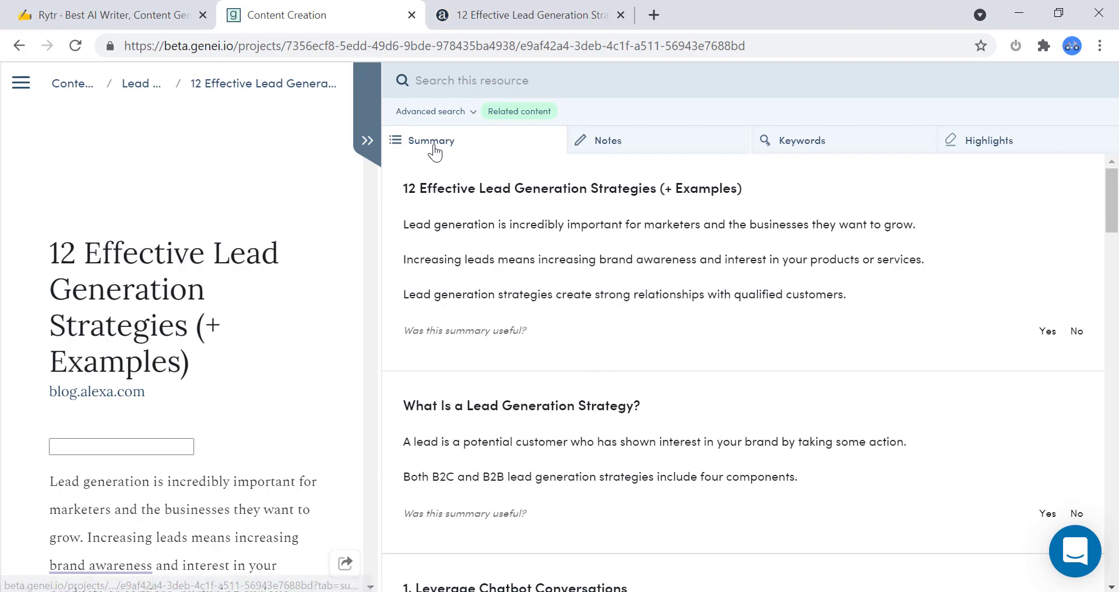
# Open the notes for this resource instead of the Content Creation project notes, dismissing the project notes tip
pyautogui.moveTo(821, 162)
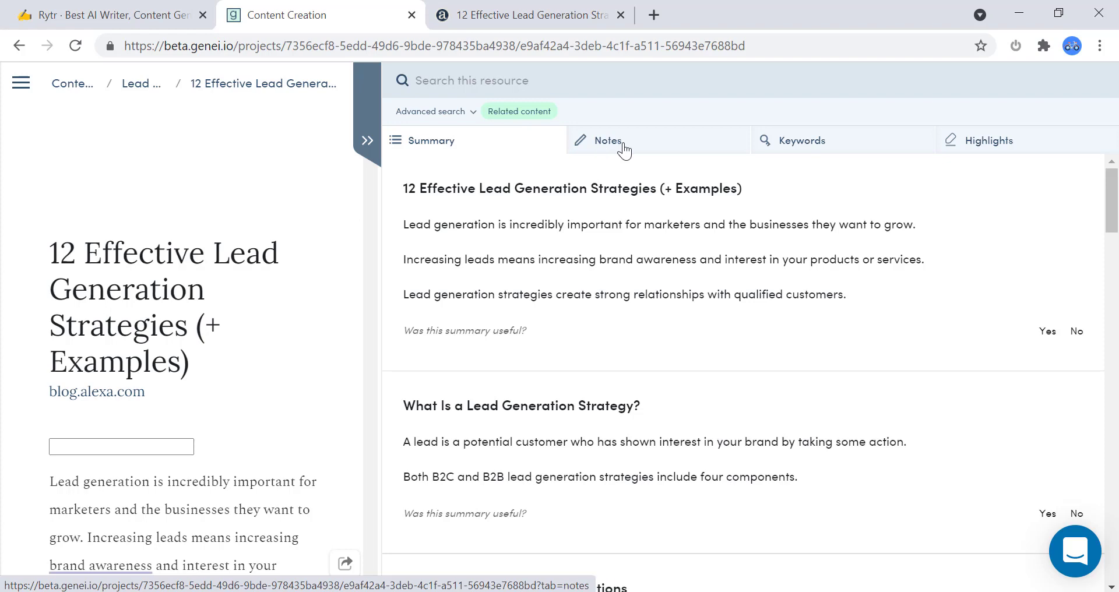
pyautogui.click(623, 148)
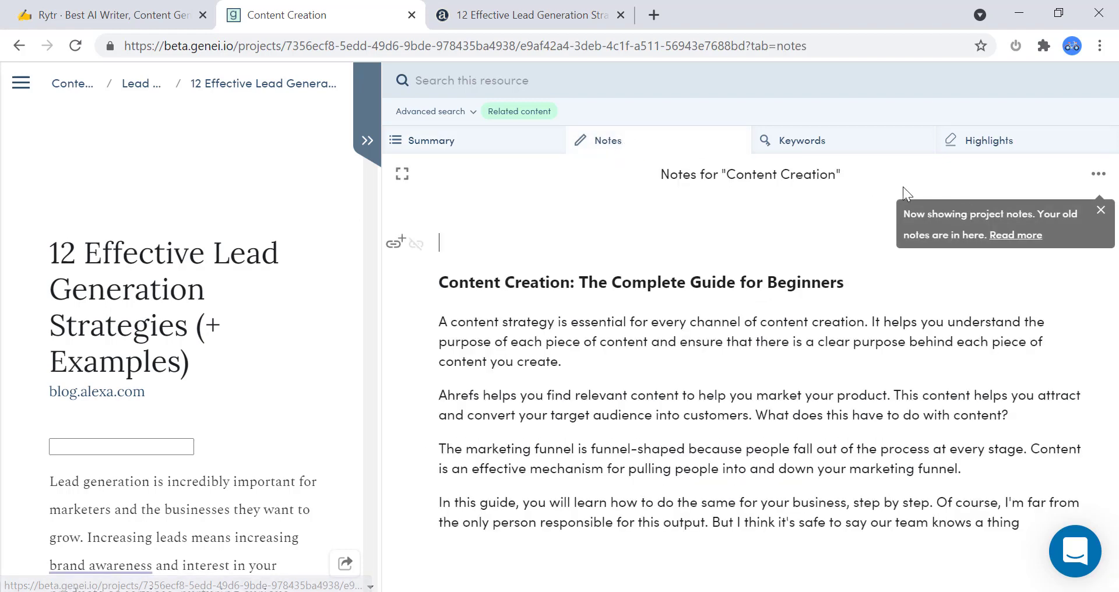
pyautogui.click(1101, 211)
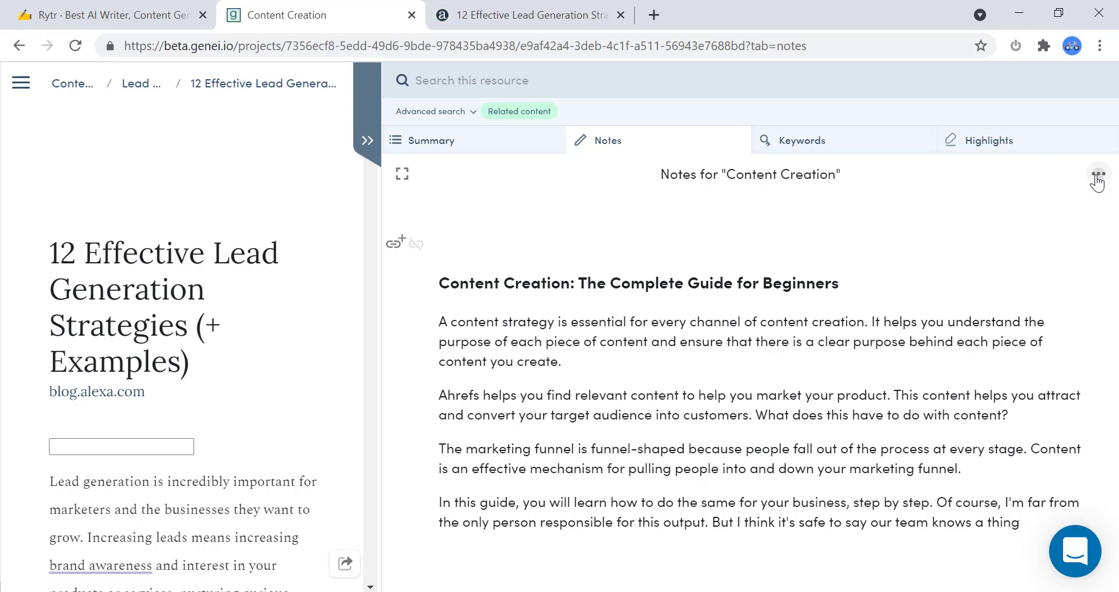
pyautogui.click(1098, 174)
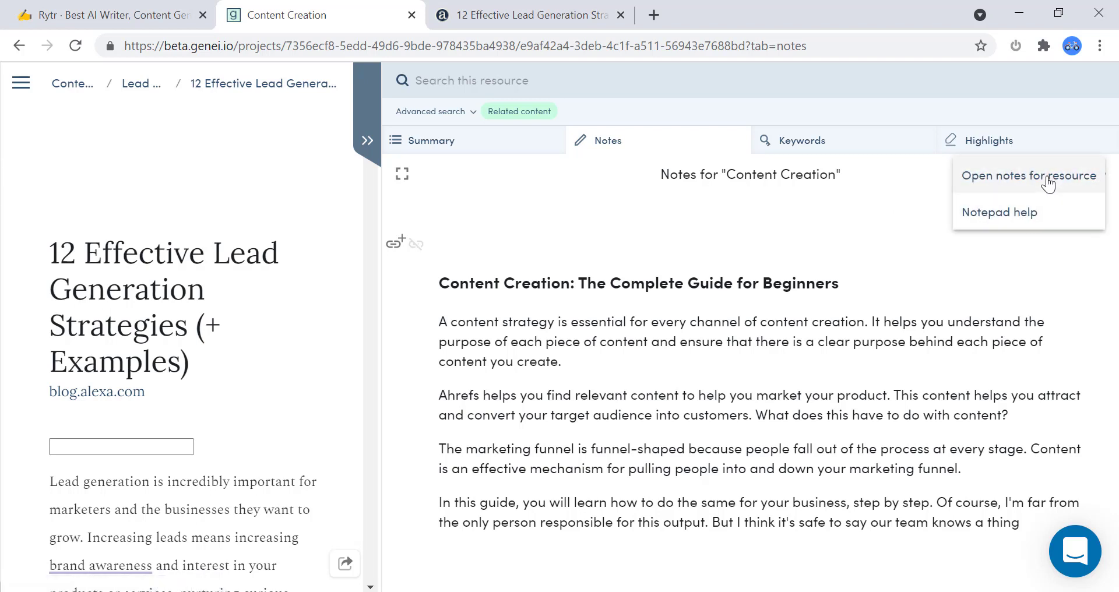
pyautogui.click(1010, 177)
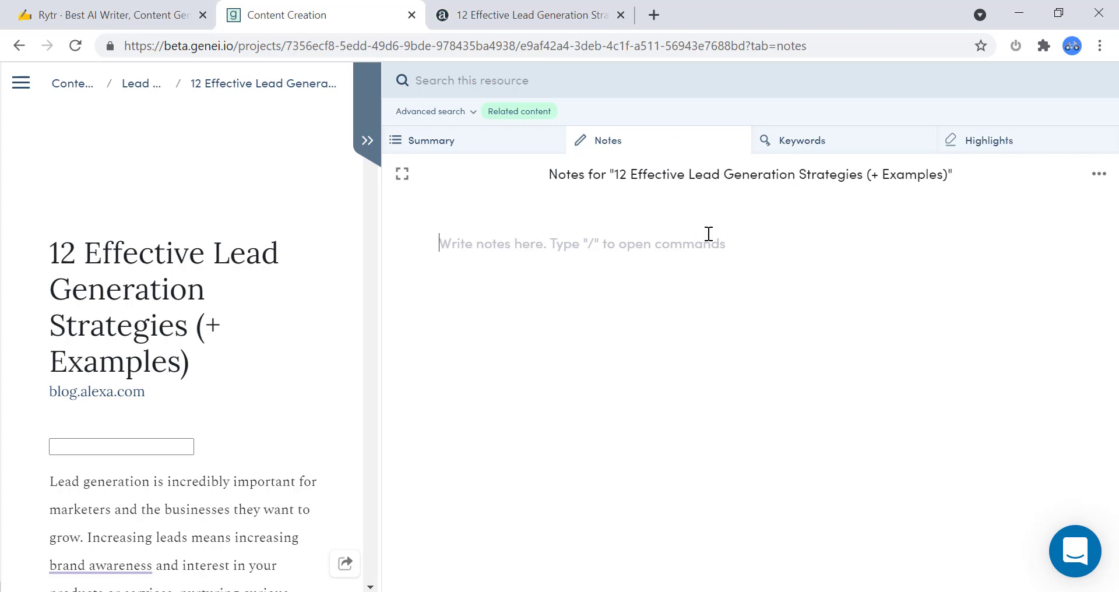
# Examine the article's extracted keywords by entity type: organisation, person, date, ordinal, product, percent, time and money
pyautogui.click(814, 149)
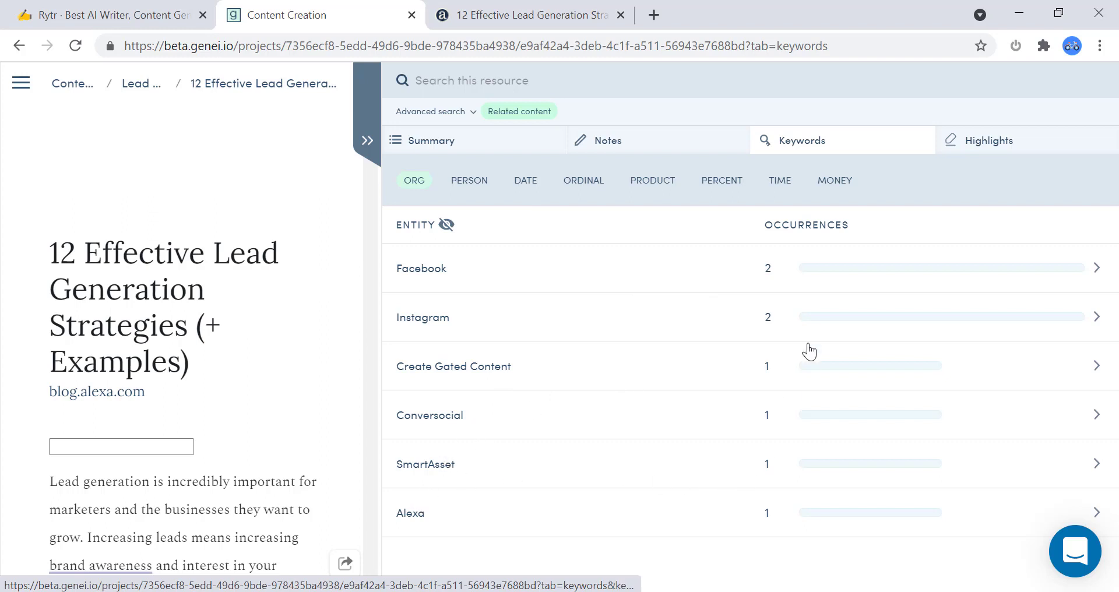
pyautogui.click(468, 185)
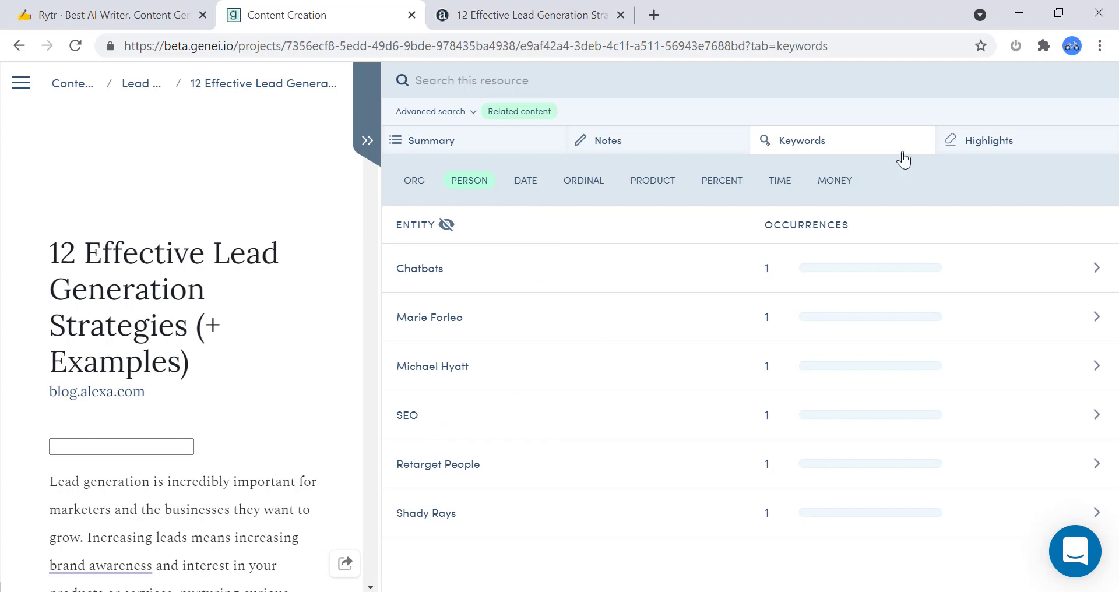
pyautogui.click(529, 182)
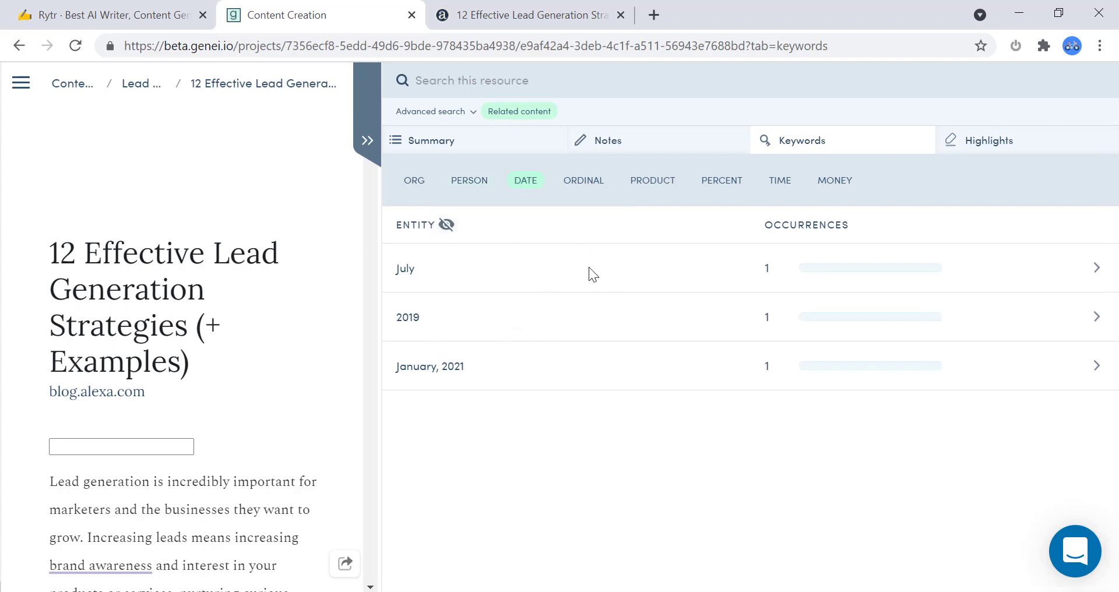
pyautogui.click(594, 188)
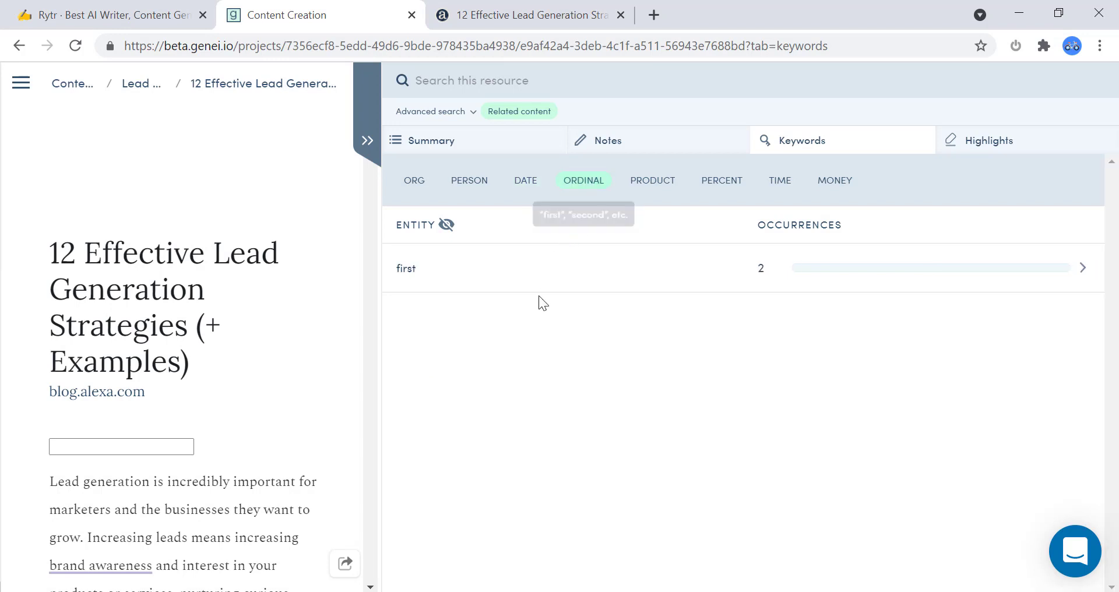
pyautogui.click(663, 182)
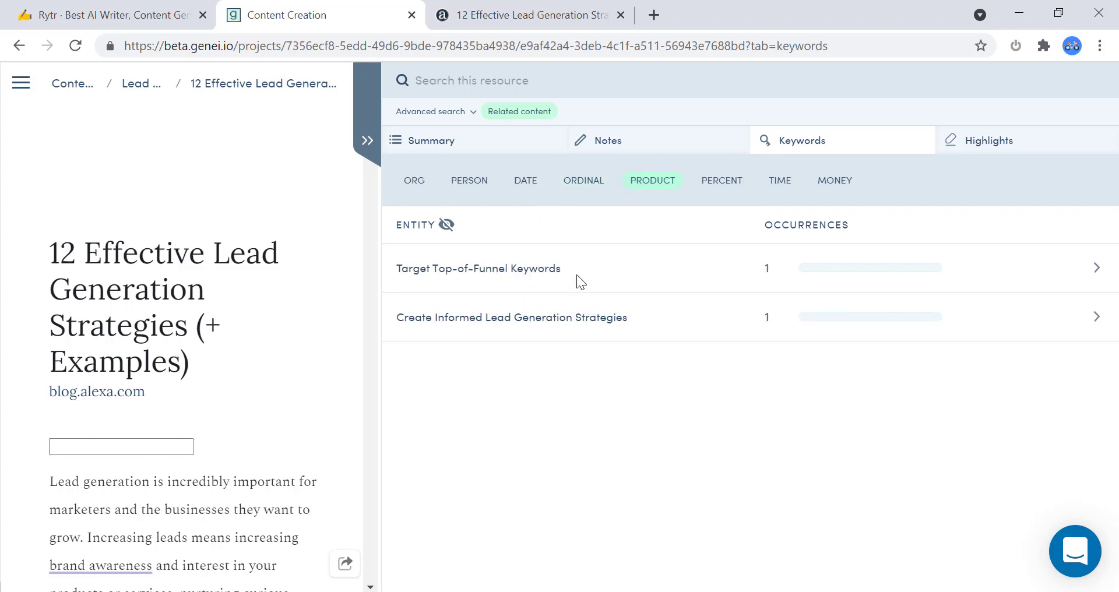
pyautogui.click(721, 182)
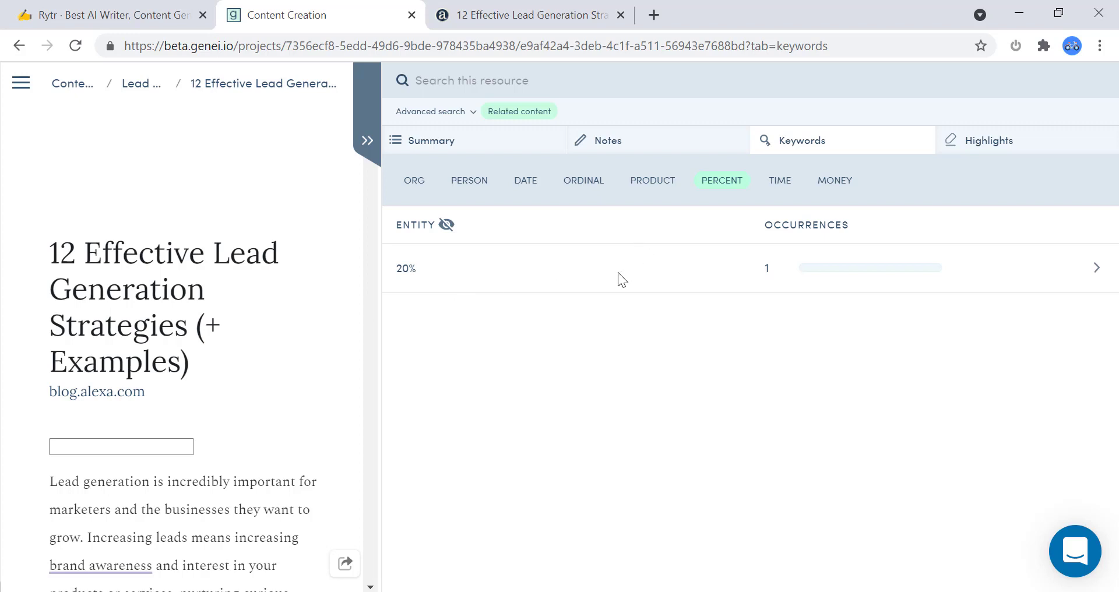
pyautogui.click(780, 185)
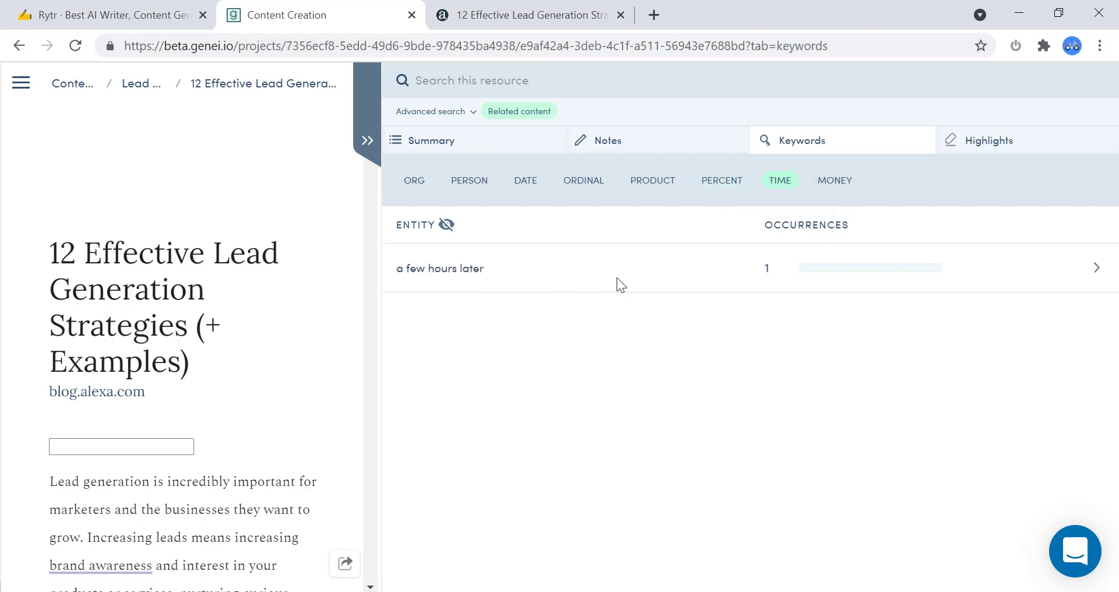
pyautogui.click(840, 186)
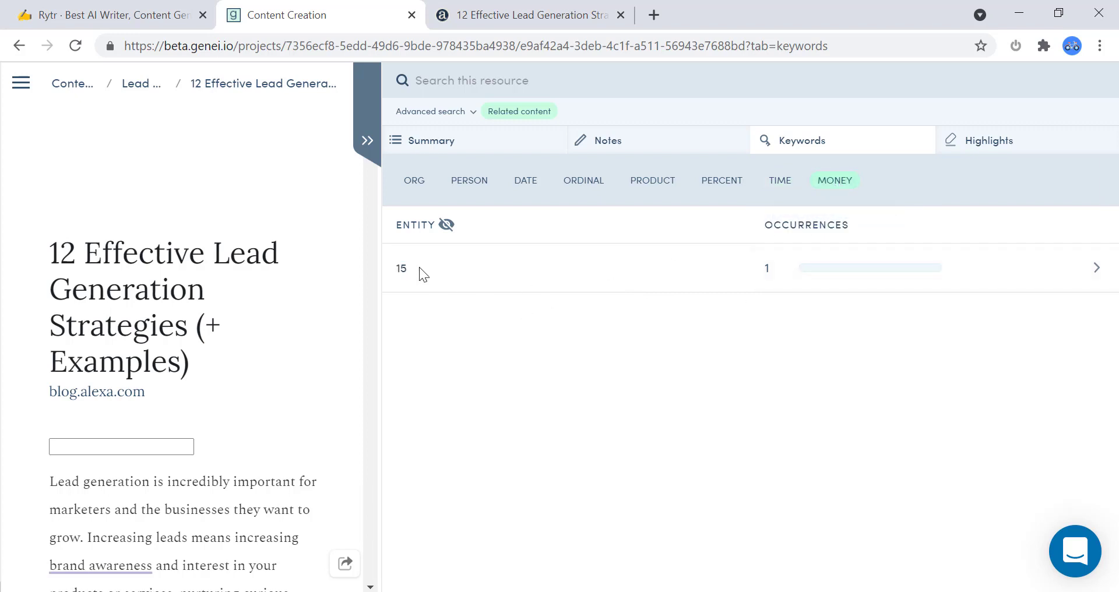
# Open the article's highlights and try to annotate the full title "12 Effective Lead Generation Strategies (+ Examples)"
pyautogui.click(971, 146)
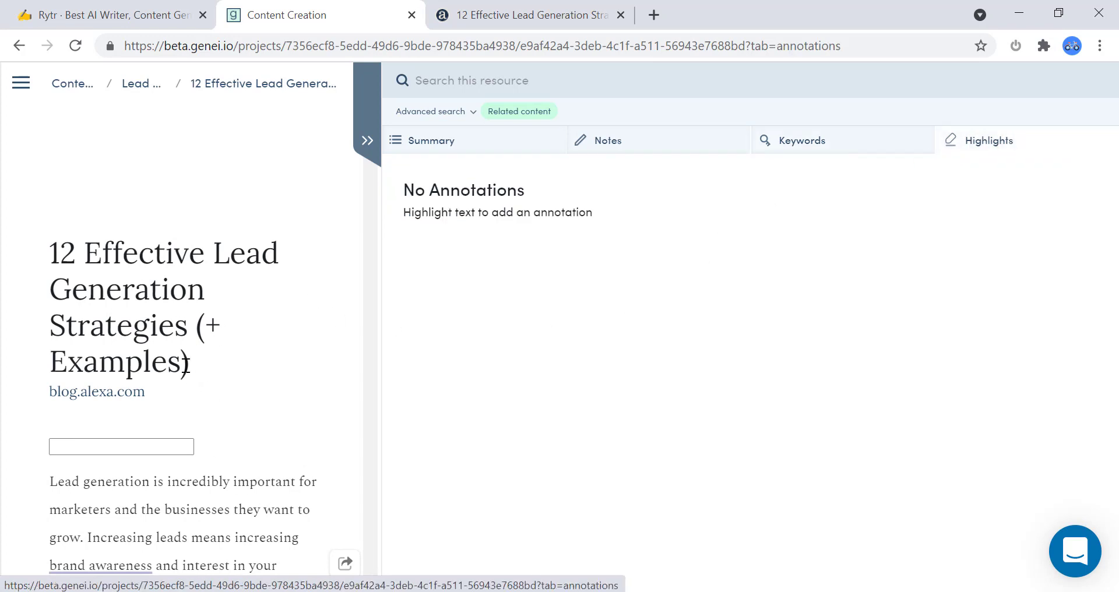
pyautogui.moveTo(184, 365); pyautogui.dragTo(50, 252)
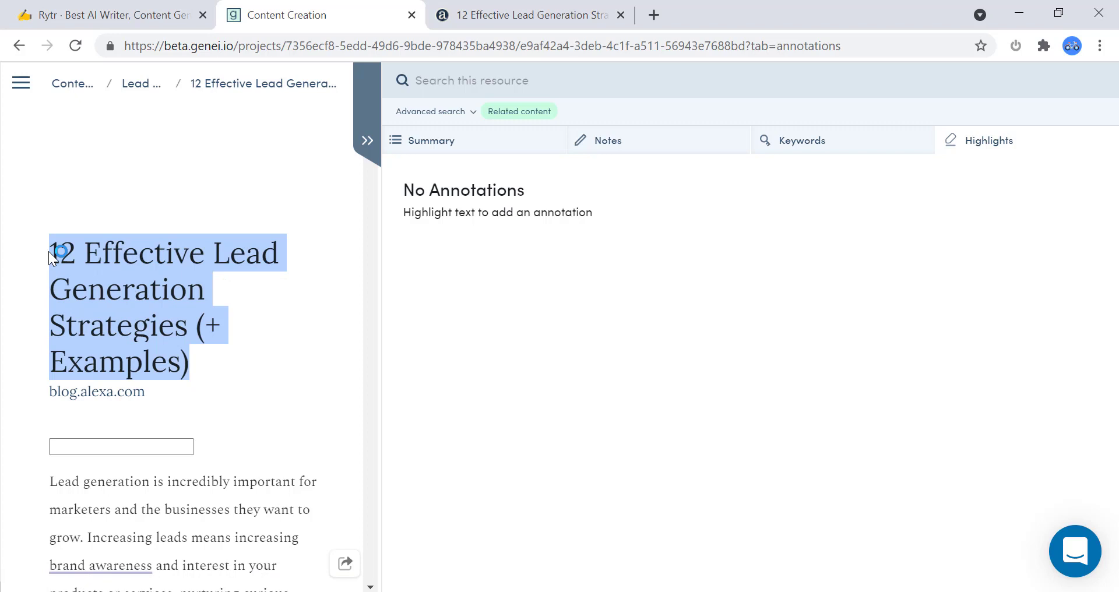
pyautogui.rightClick(111, 255)
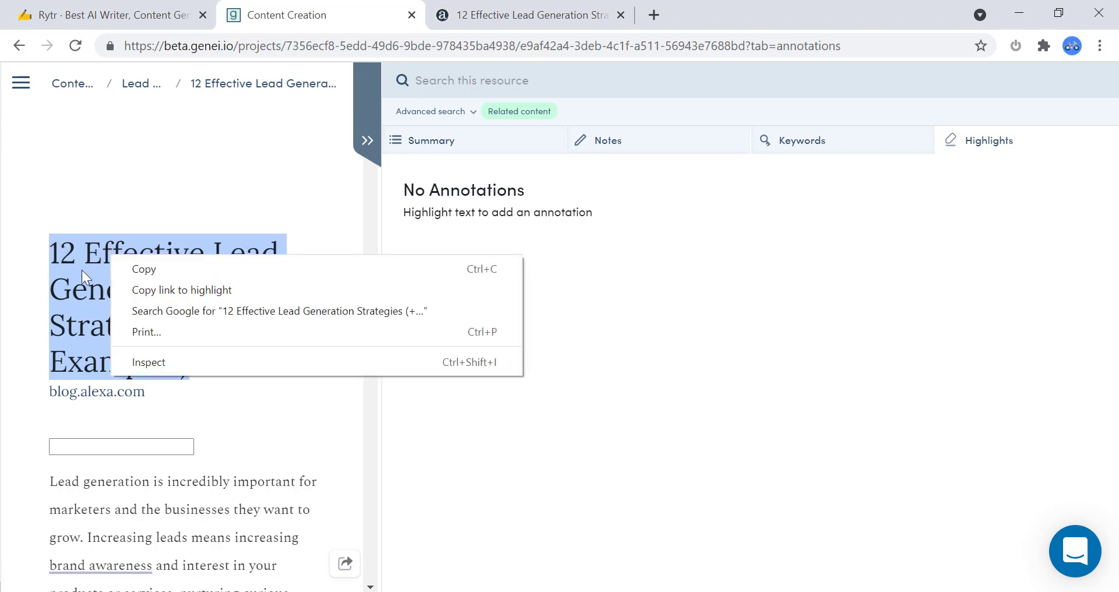
pyautogui.click(66, 271)
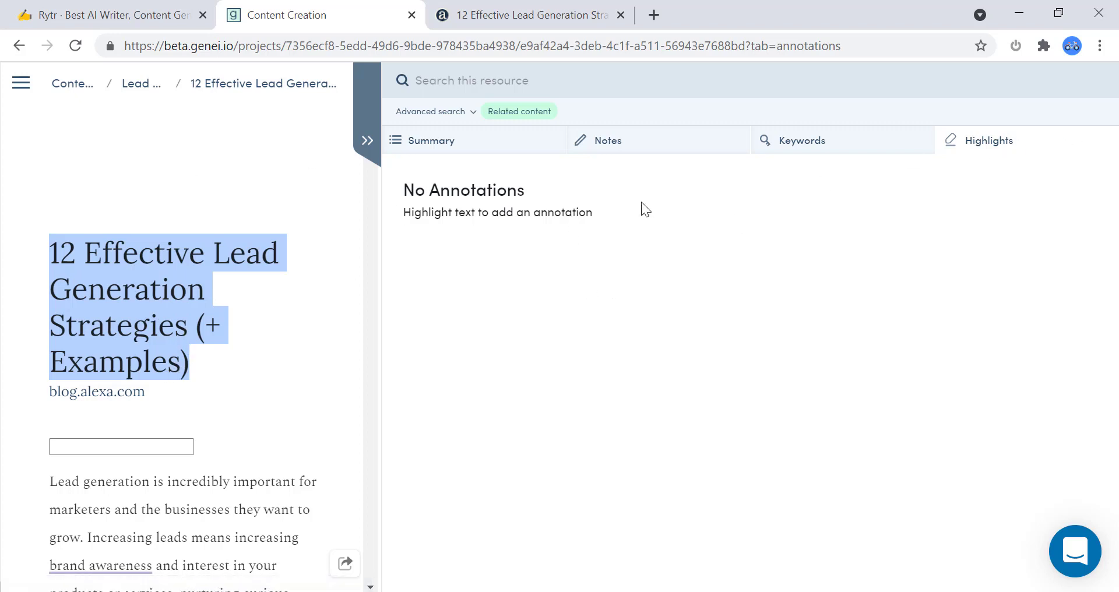
# Return to the article's summary, clear the title selection, and resize the panes so article and summary have nearly equal widths
pyautogui.click(445, 144)
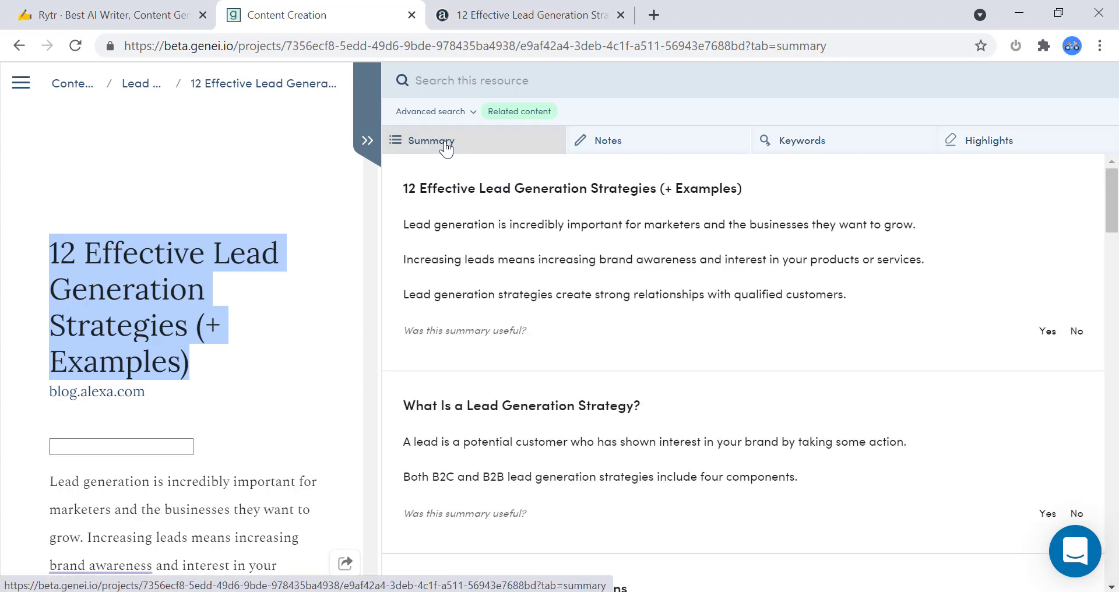
pyautogui.click(298, 208)
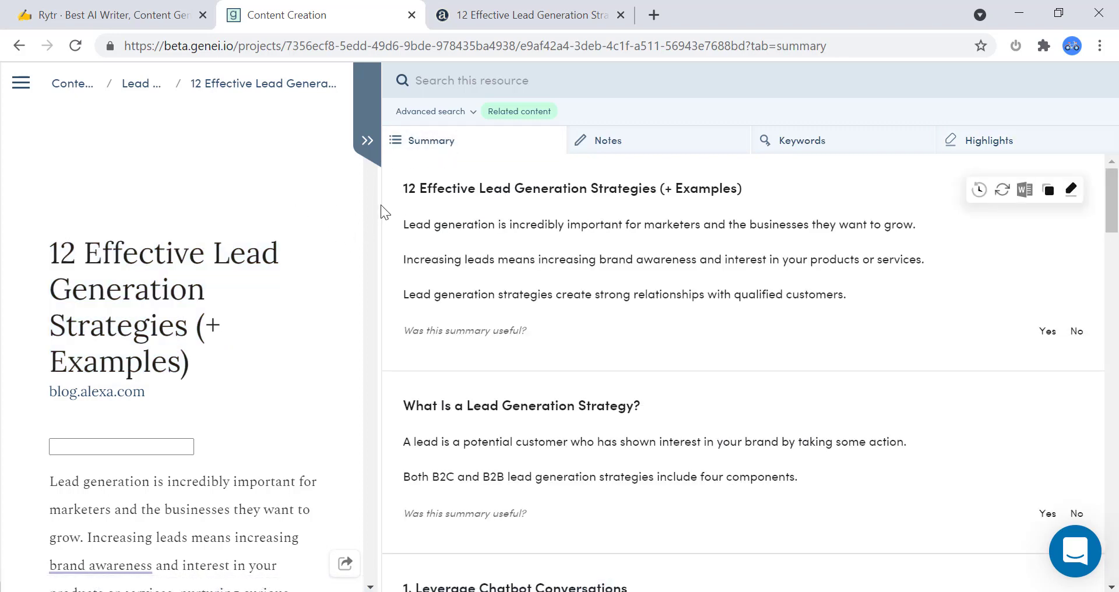
pyautogui.moveTo(380, 204); pyautogui.dragTo(185, 195)
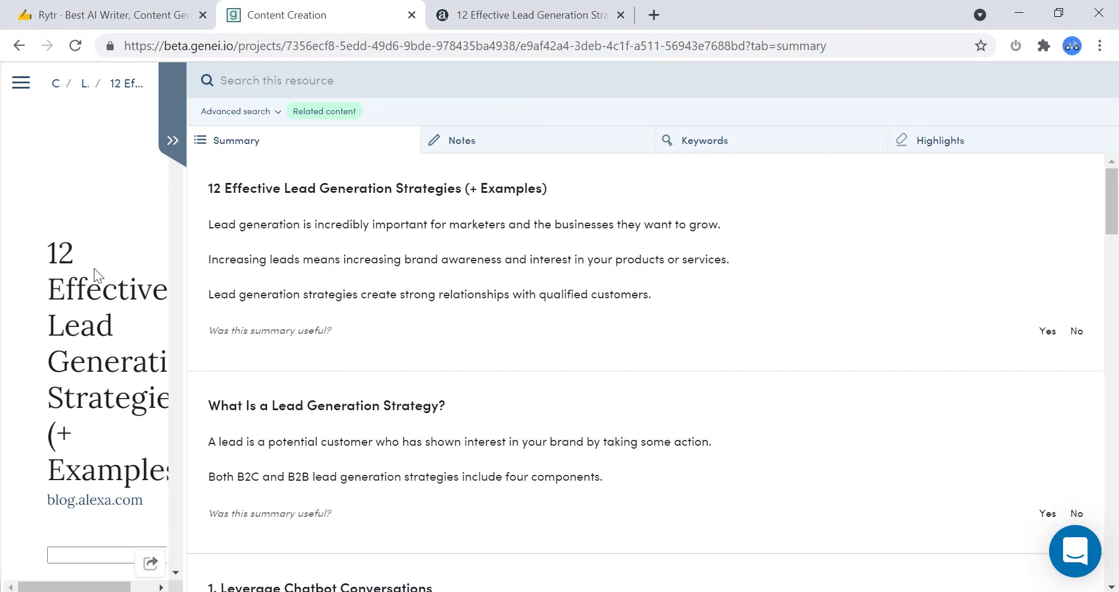
pyautogui.moveTo(462, 274)
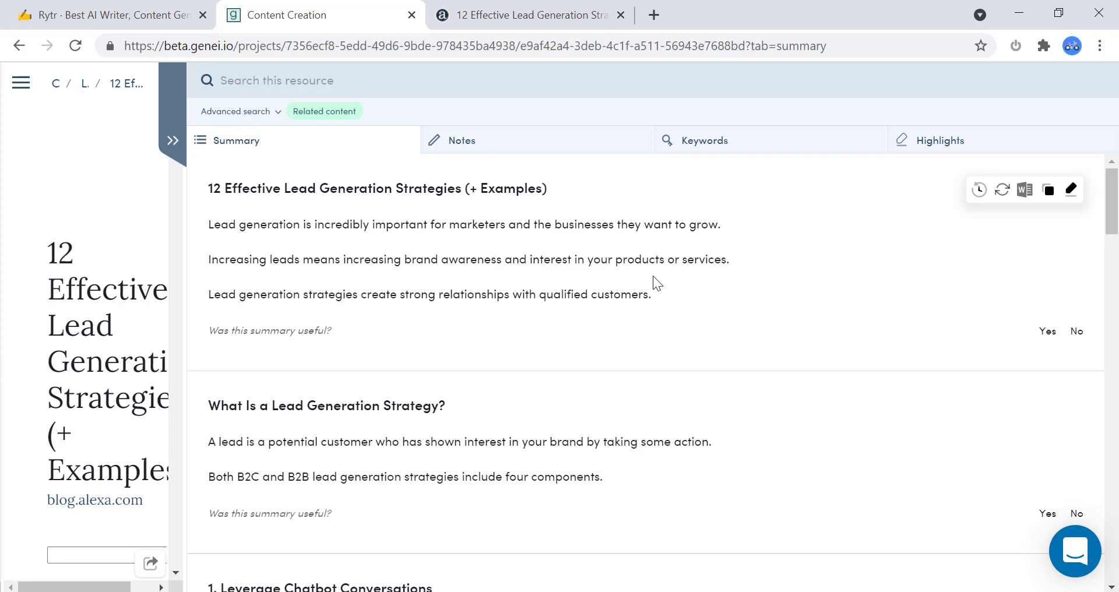
pyautogui.moveTo(262, 210); pyautogui.dragTo(506, 243)
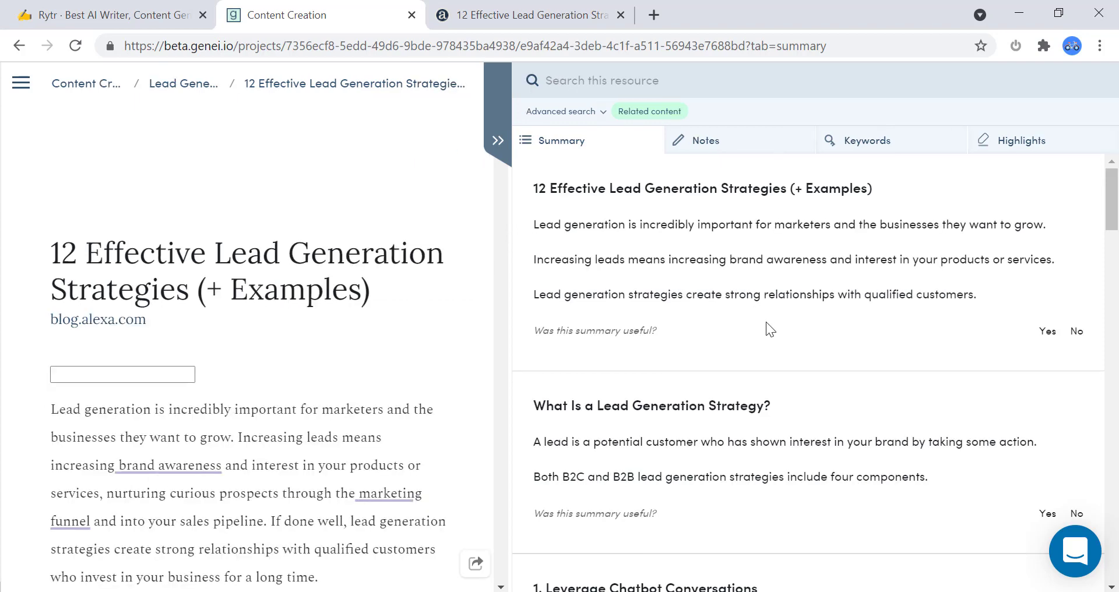
# Skim the summary and trace the first and third sentences of its opening section to their source passages in the article
pyautogui.moveTo(766, 323)
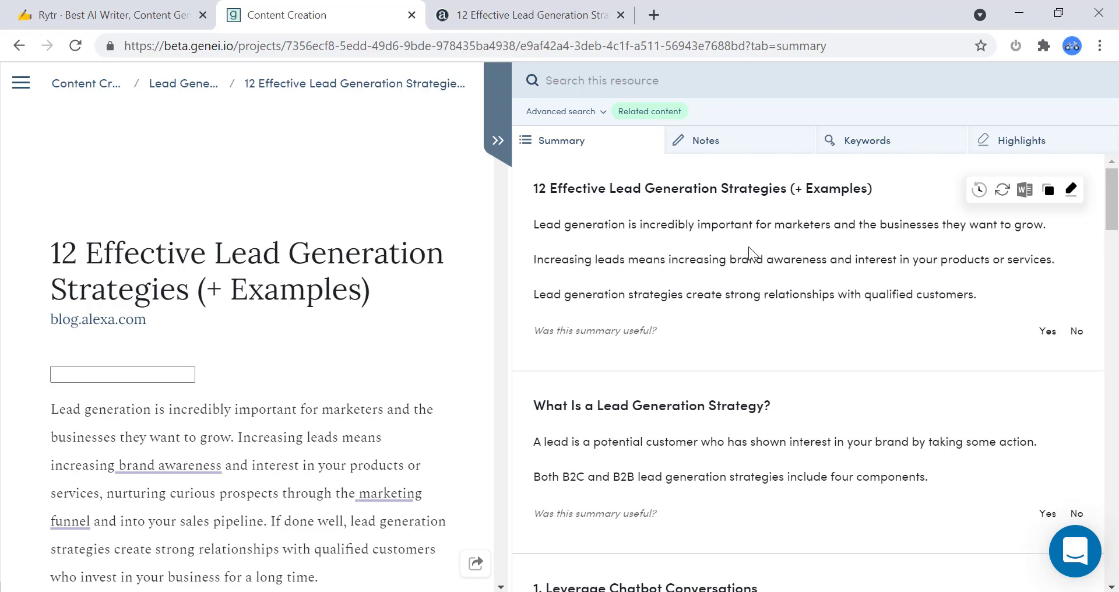
pyautogui.scroll(-4, 747, 299)
pyautogui.scroll(-10, 747, 300)
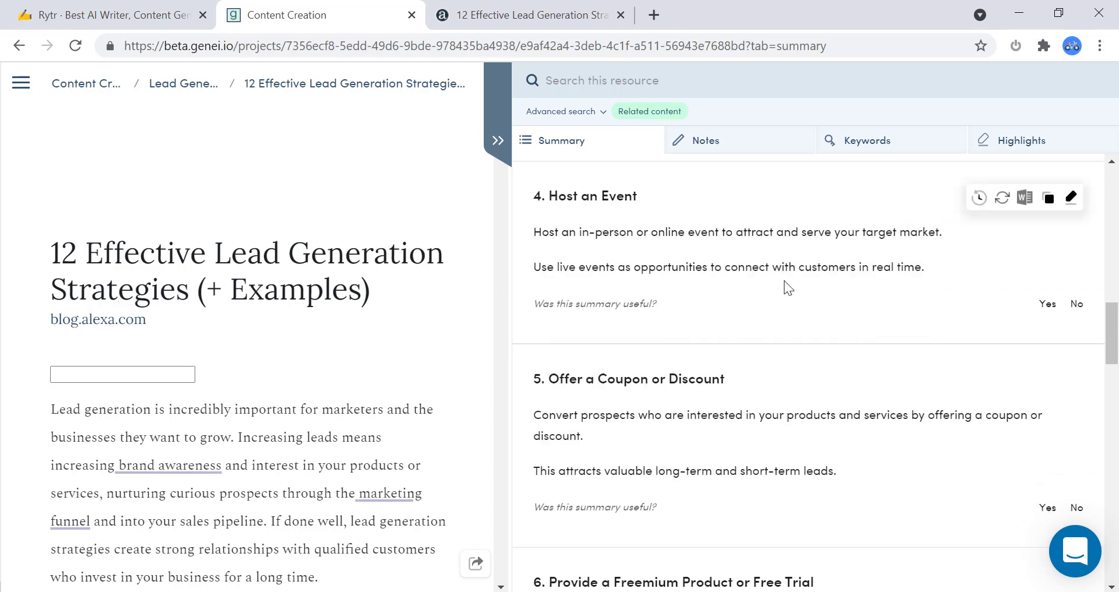
pyautogui.scroll(14, 784, 281)
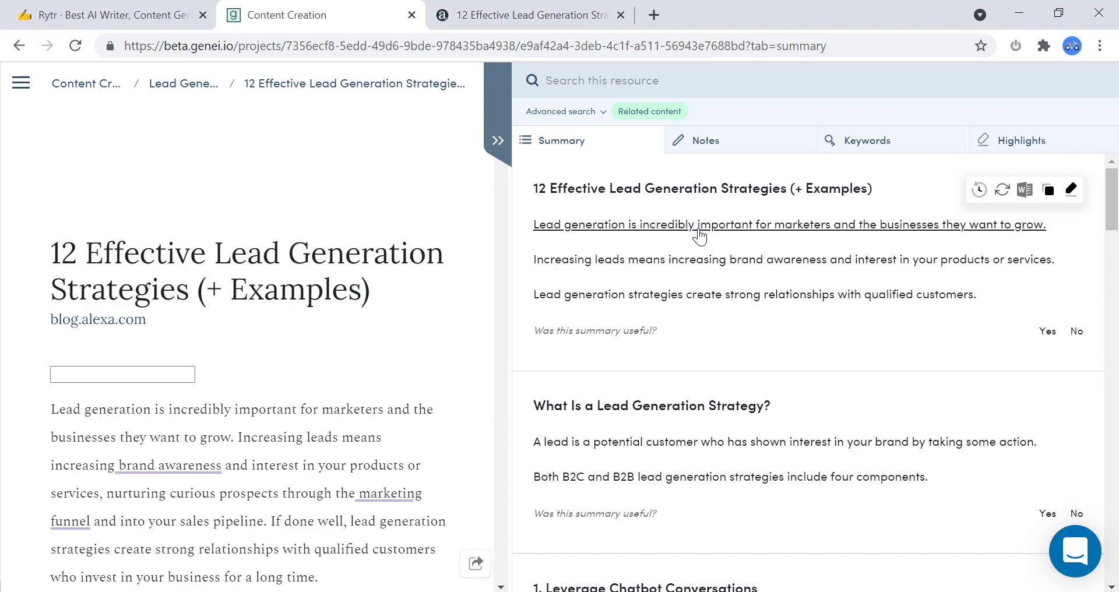
pyautogui.click(699, 235)
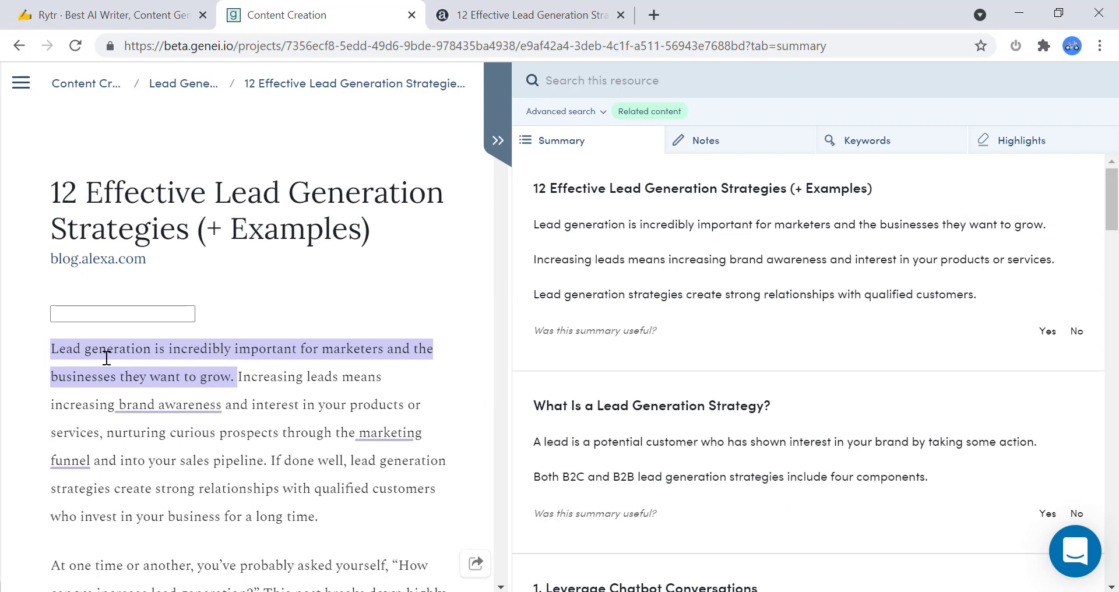
pyautogui.click(199, 358)
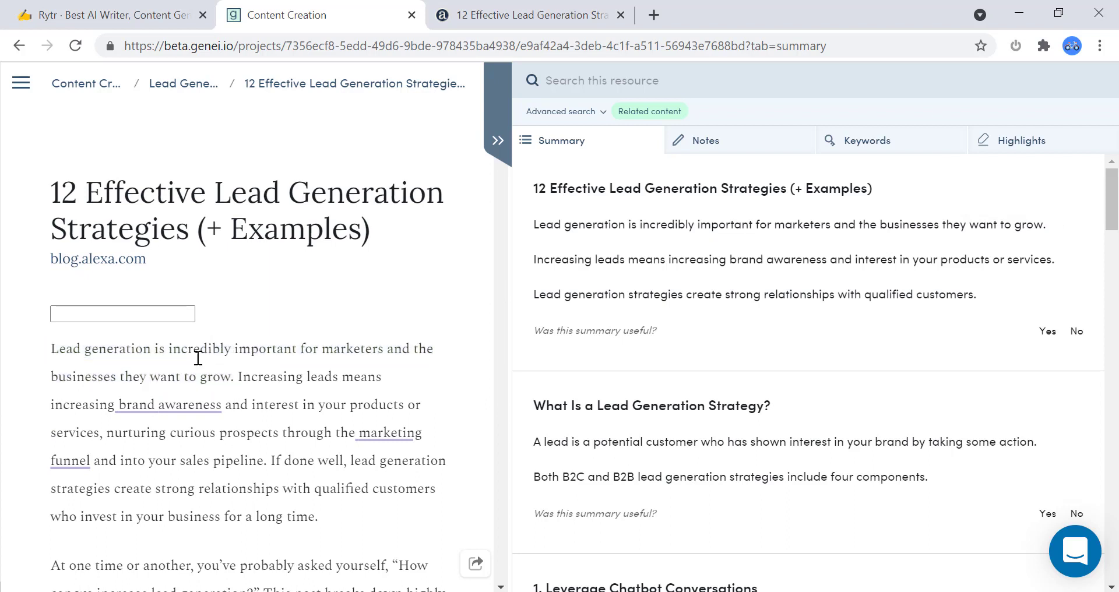
pyautogui.moveTo(612, 294)
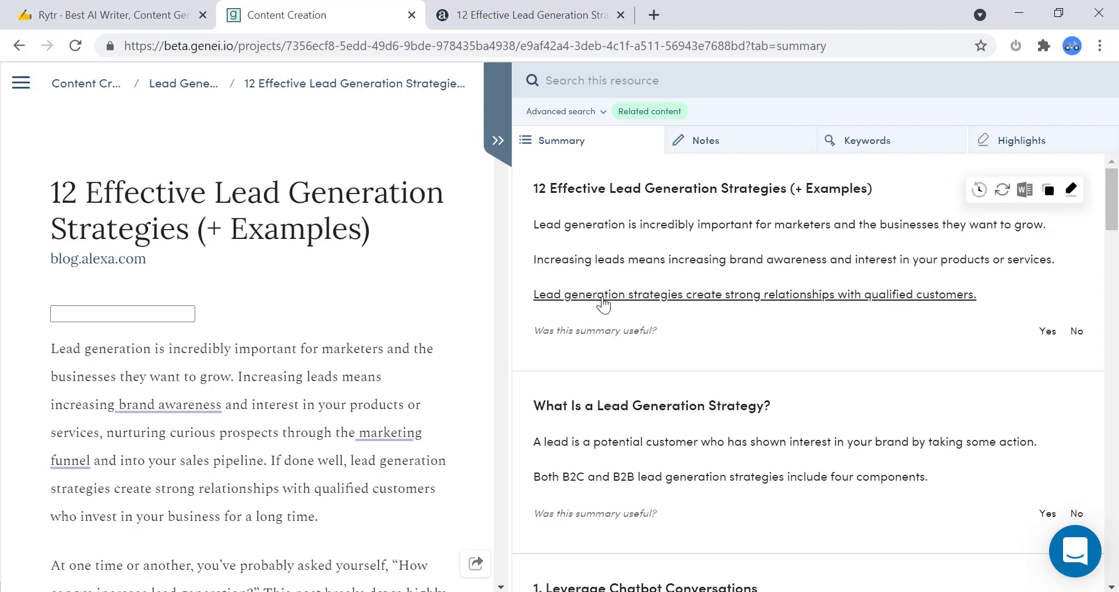
pyautogui.click(603, 297)
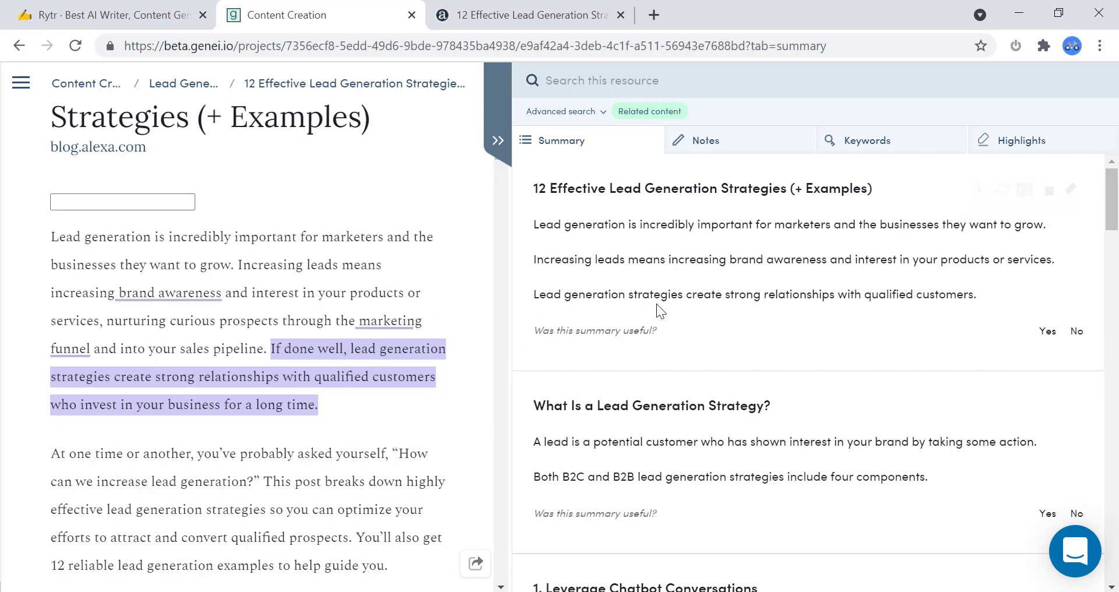
pyautogui.moveTo(944, 284)
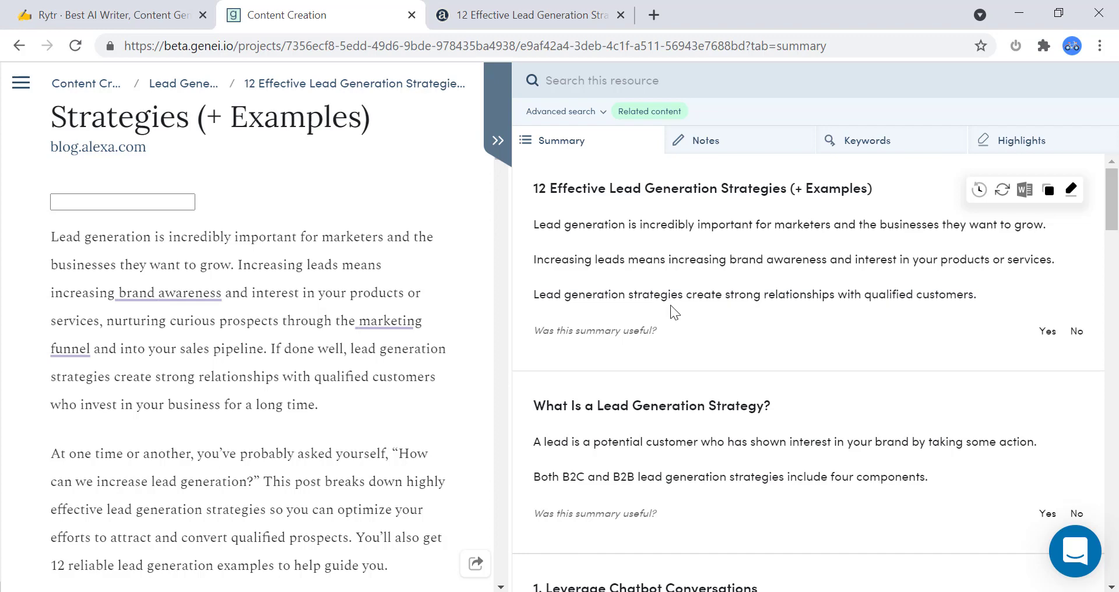
# Review all summary sections through "Create Informed Lead Generation Strategies" alongside the article text, and return to the summary's beginning
pyautogui.scroll(-1, 757, 368)
pyautogui.scroll(-4, 756, 367)
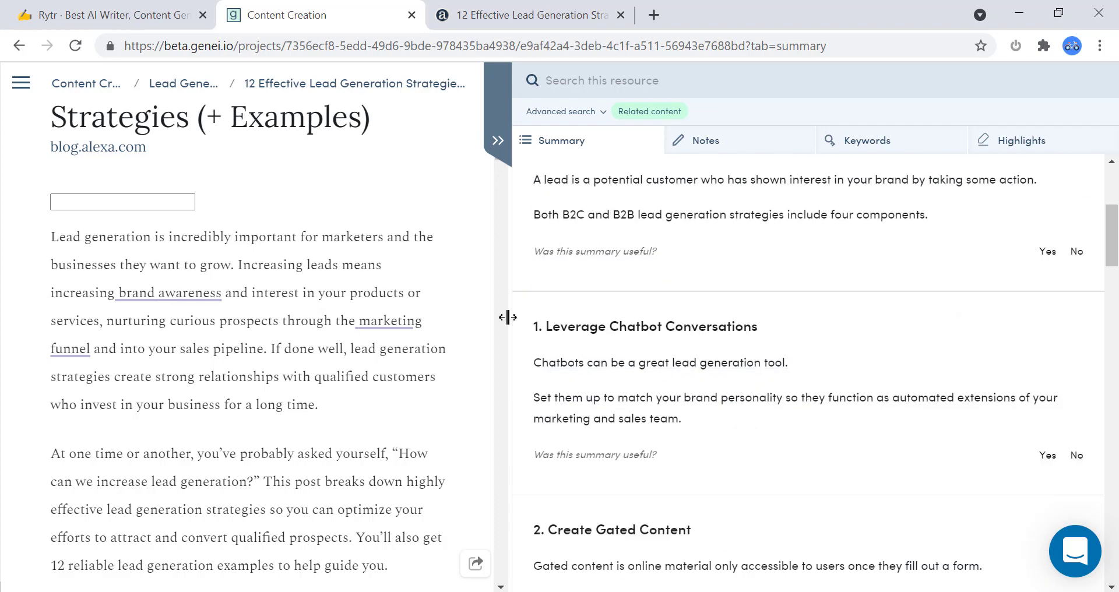
pyautogui.scroll(-7, 498, 319)
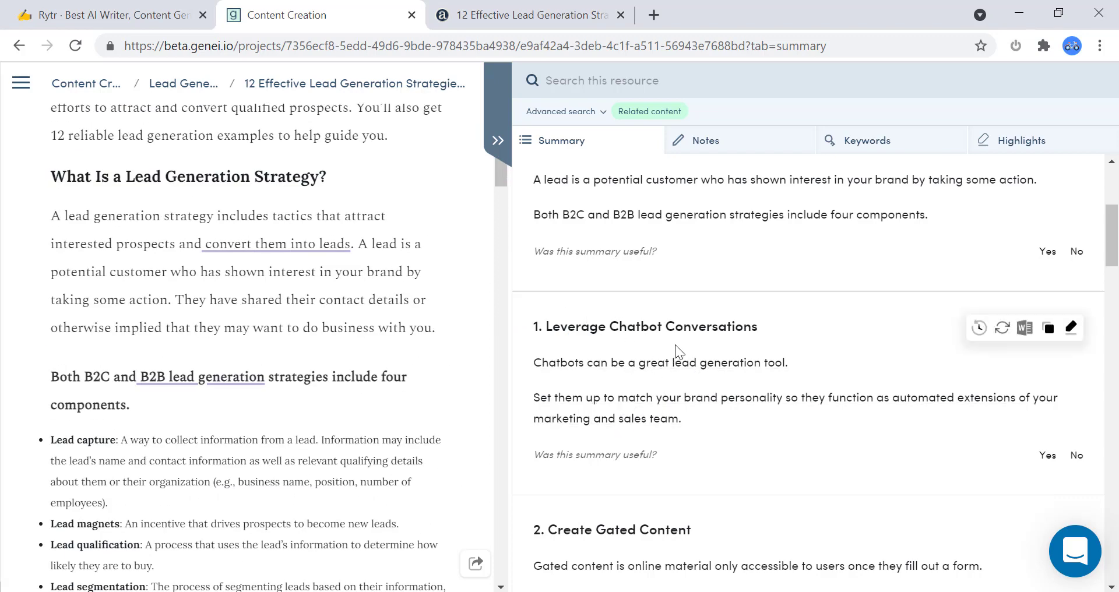
pyautogui.scroll(-16, 740, 365)
pyautogui.scroll(-19, 746, 373)
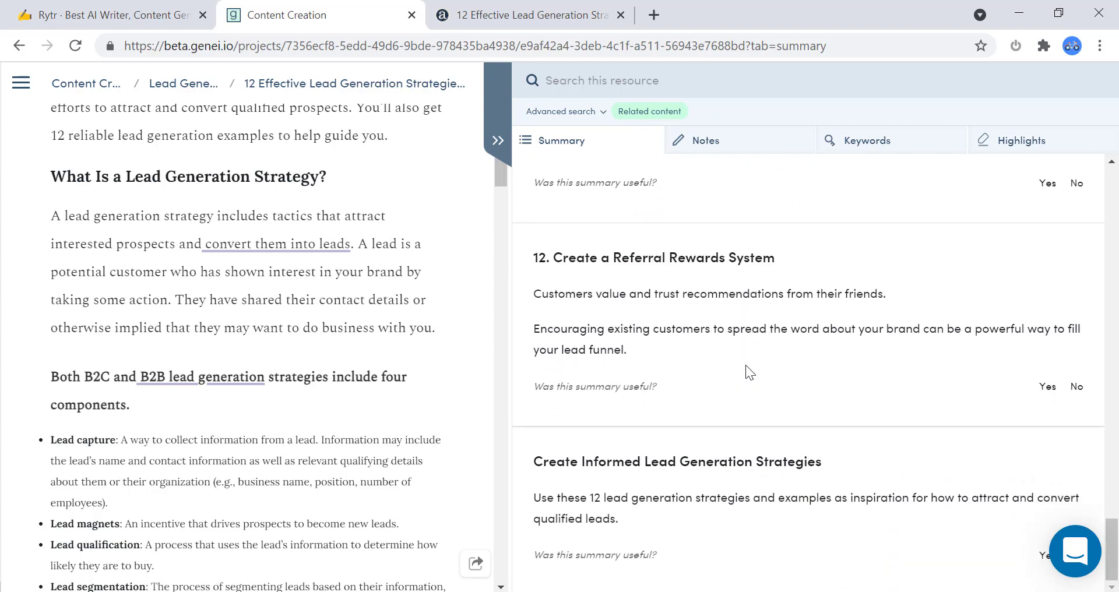
pyautogui.scroll(20, 746, 367)
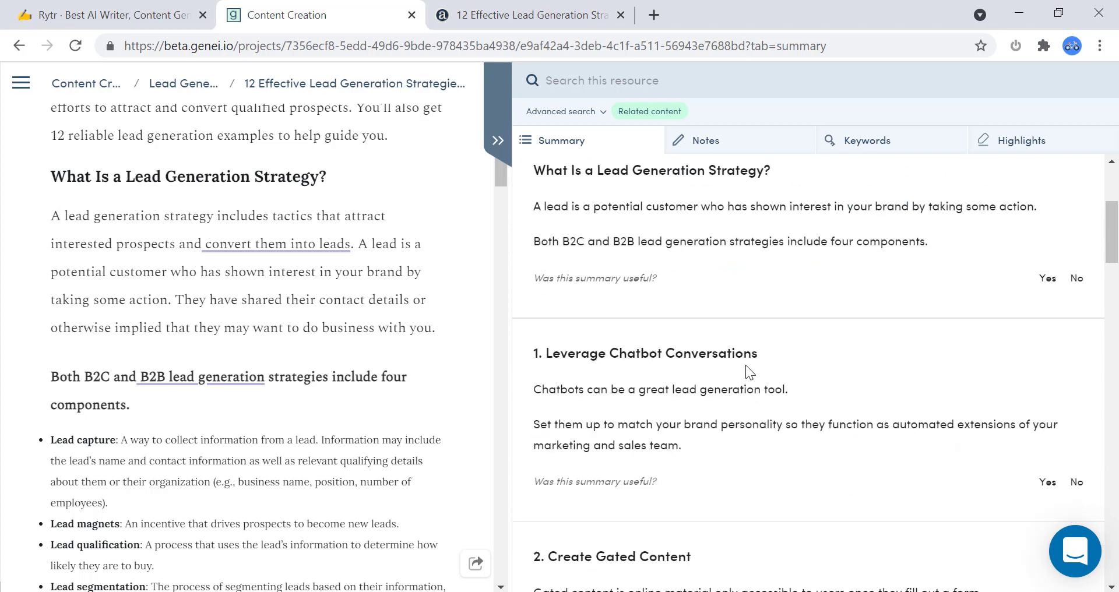
pyautogui.scroll(4, 746, 366)
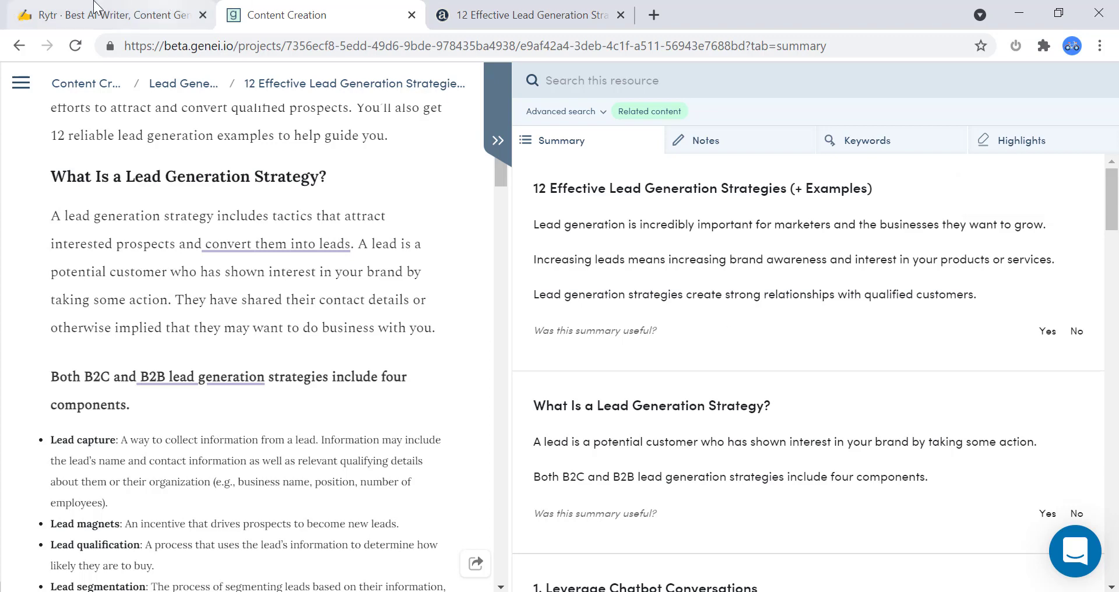
# Review the workflow list in the Rytr agenda and the original Alexa article, and return to the Genei summary
pyautogui.click(91, 14)
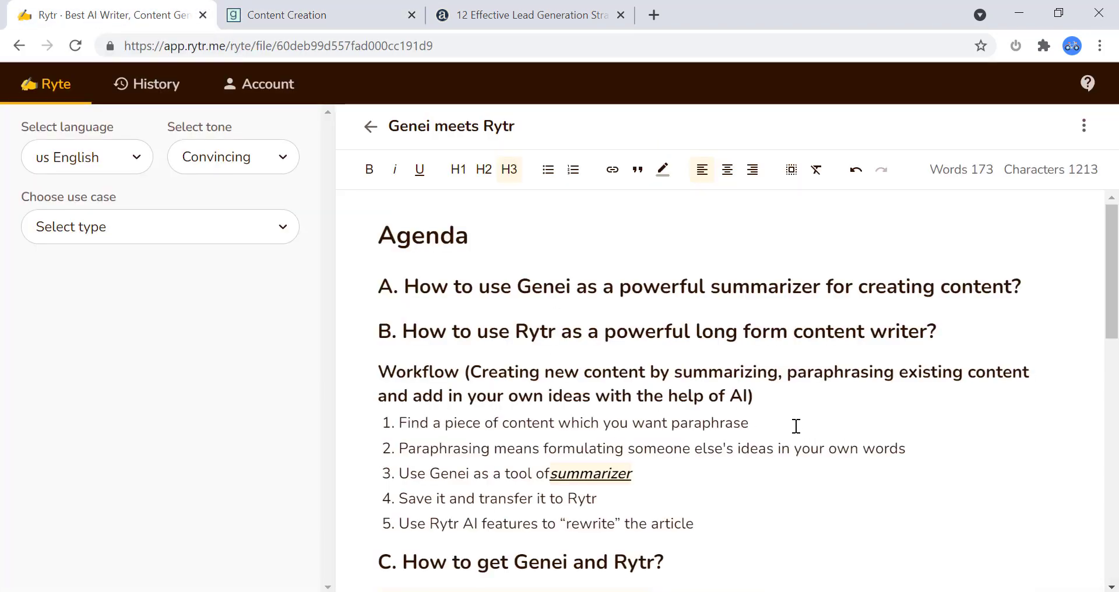
pyautogui.click(535, 20)
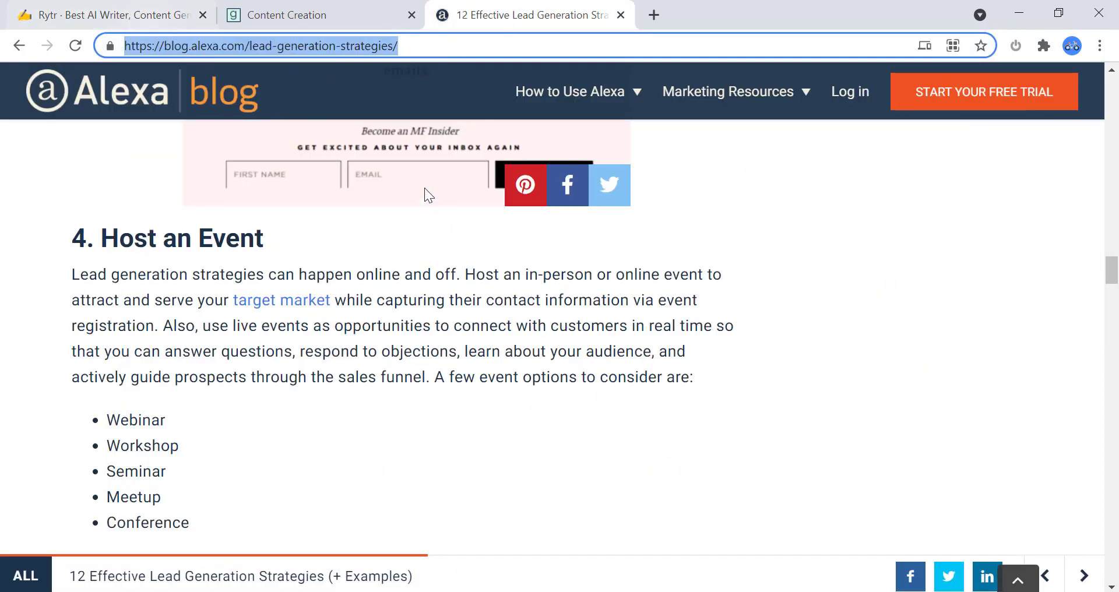
pyautogui.click(140, 15)
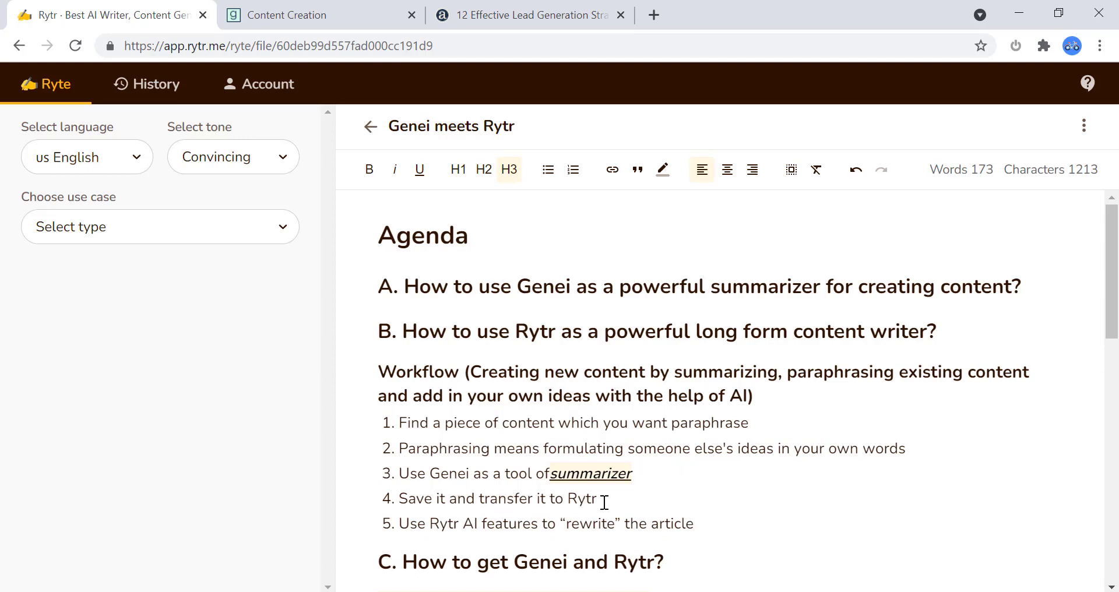
pyautogui.click(361, 16)
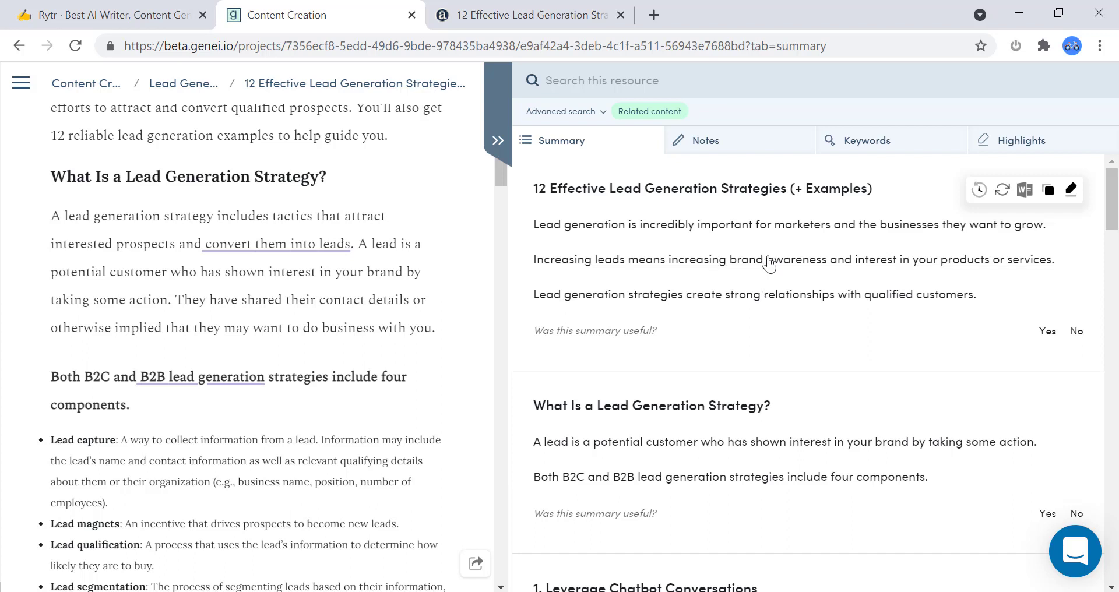
# Inspect the recompute options for the summary's opening section and for "1. Leverage Chatbot Conversations", dismissing them without recomputing
pyautogui.click(1002, 191)
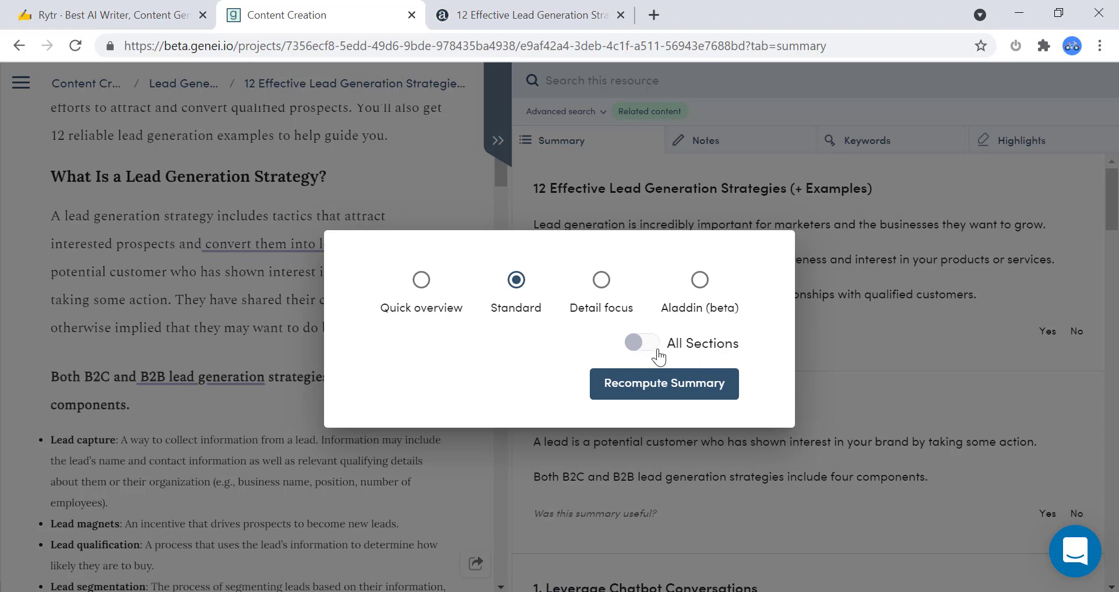
pyautogui.click(903, 299)
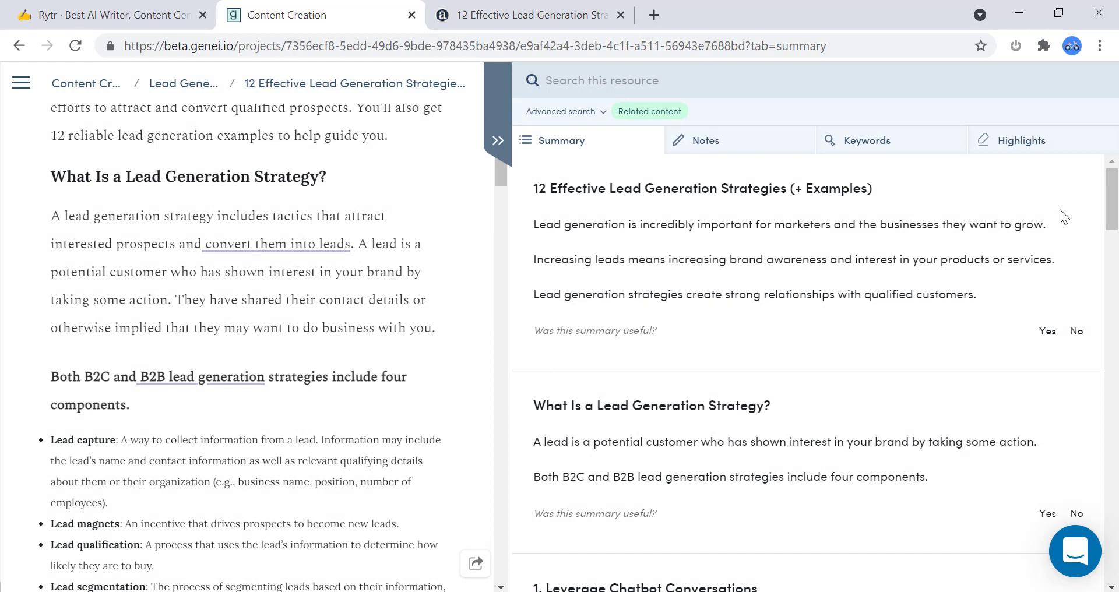
pyautogui.click(570, 260)
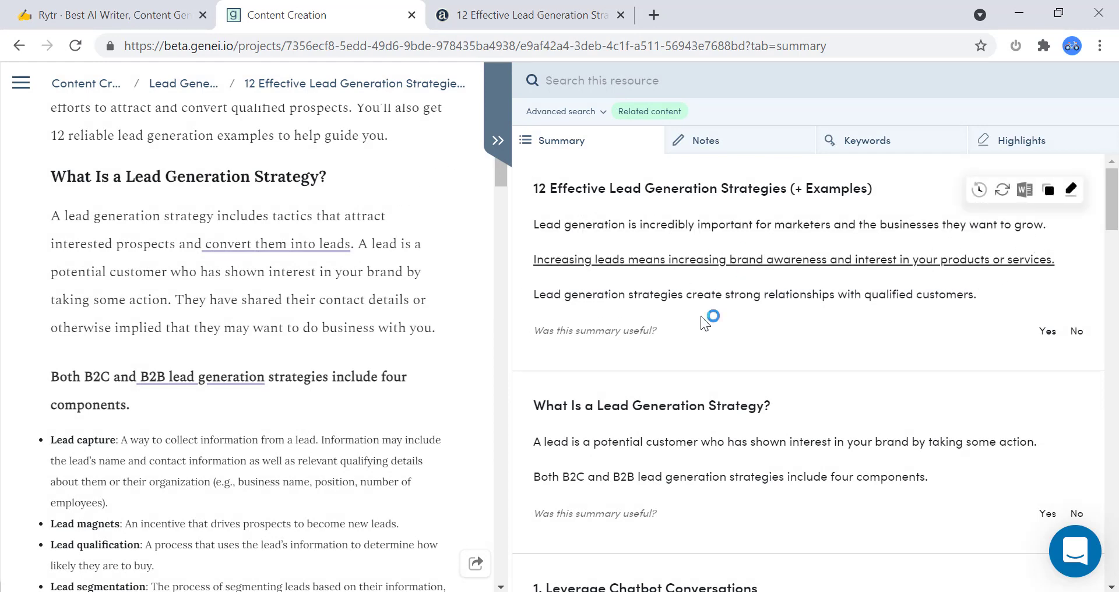
pyautogui.scroll(-2, 740, 460)
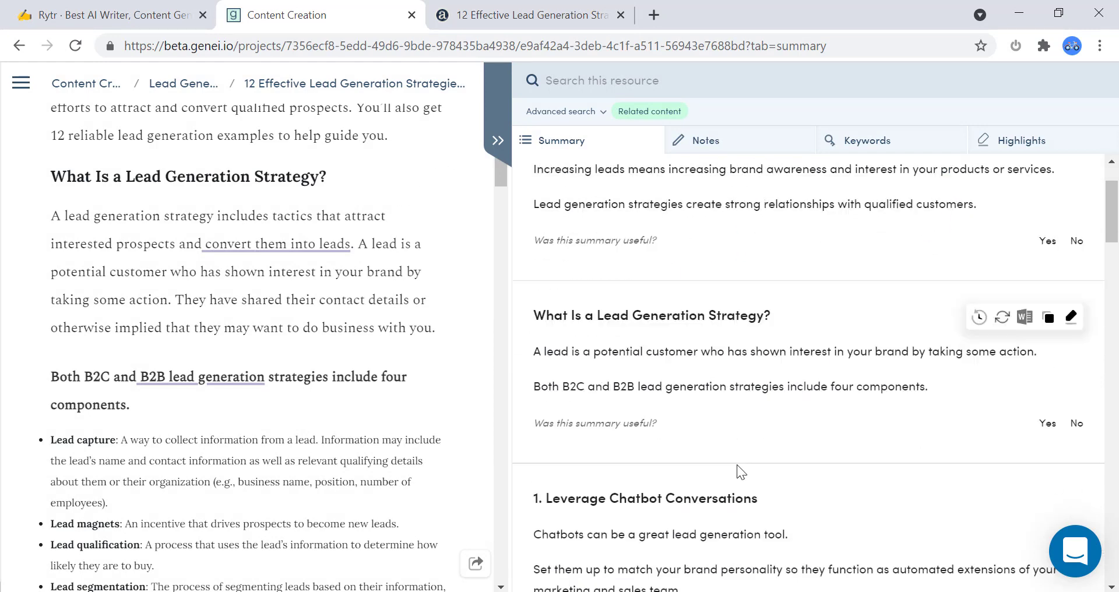
pyautogui.scroll(-3, 737, 464)
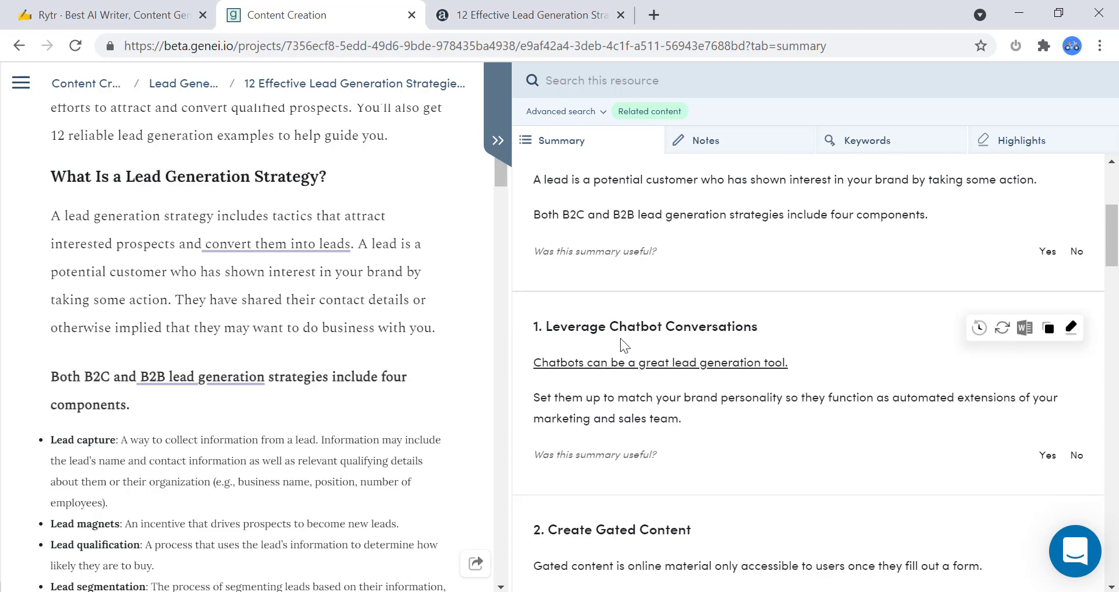
pyautogui.click(1001, 328)
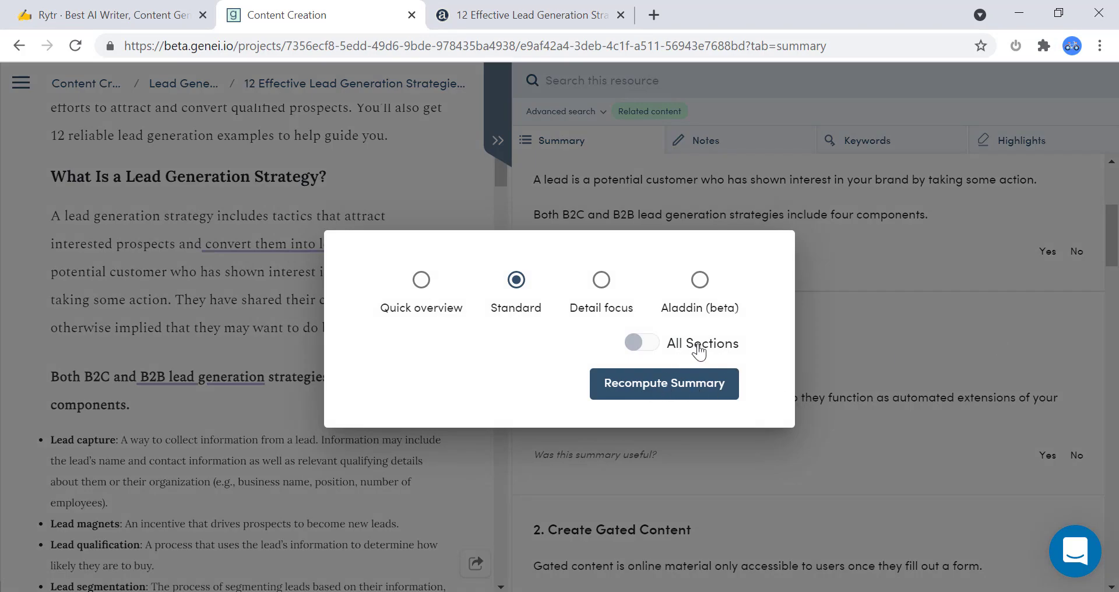
pyautogui.click(871, 334)
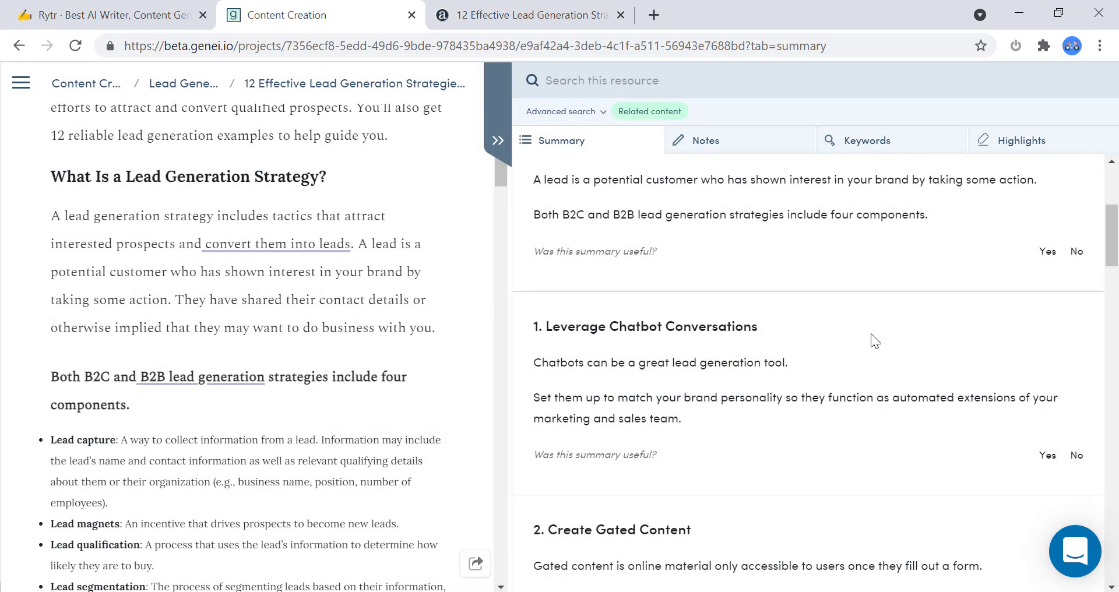
pyautogui.scroll(5, 875, 352)
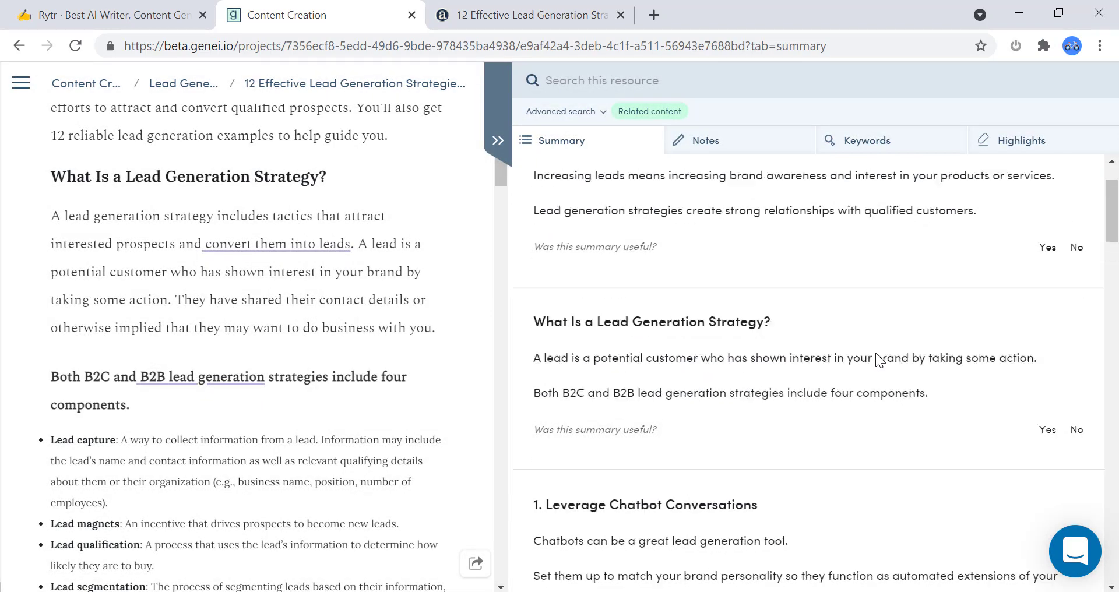
# Recompute the summary with Detail focus applied to all sections
pyautogui.click(1002, 190)
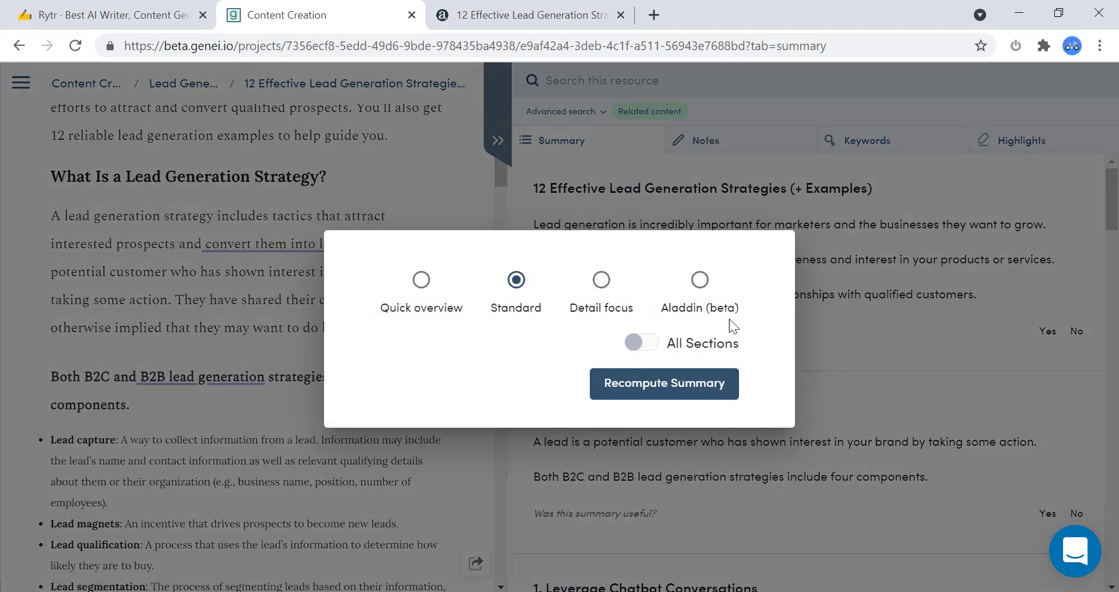
pyautogui.click(634, 345)
pyautogui.click(602, 282)
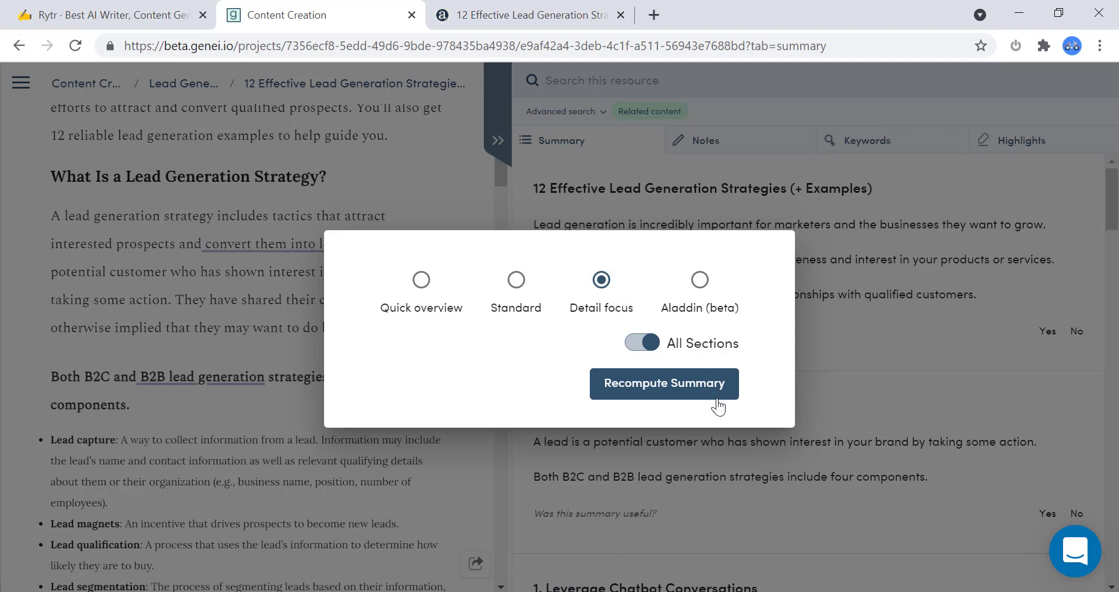
pyautogui.click(687, 394)
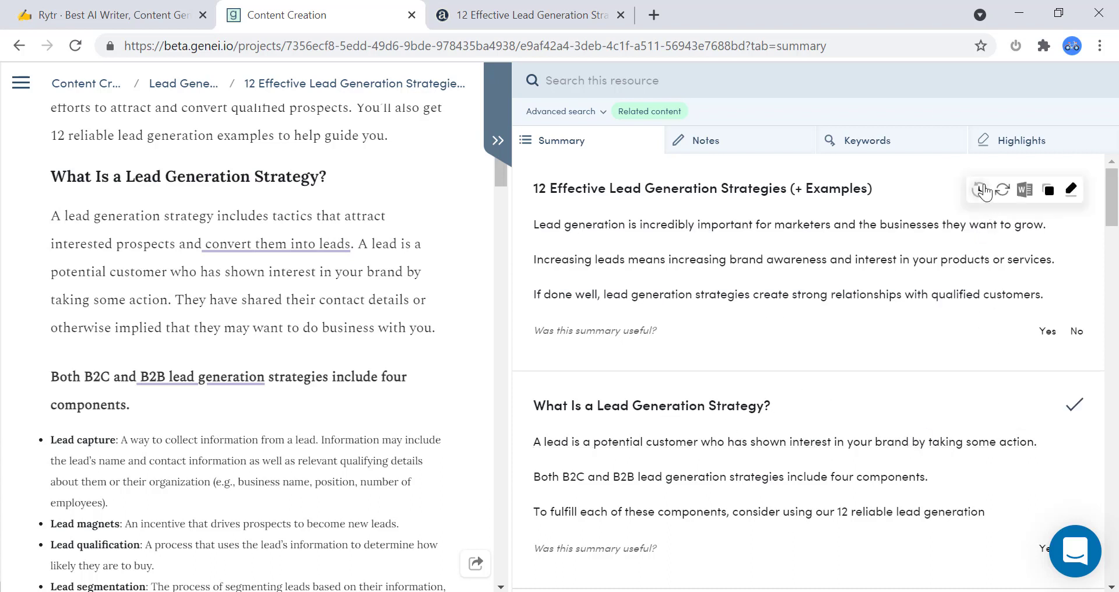
# Check the version history of the summary's opening section, and skim the recomputed sections down to "3. Create a Value-Packed Newsletter"
pyautogui.click(981, 189)
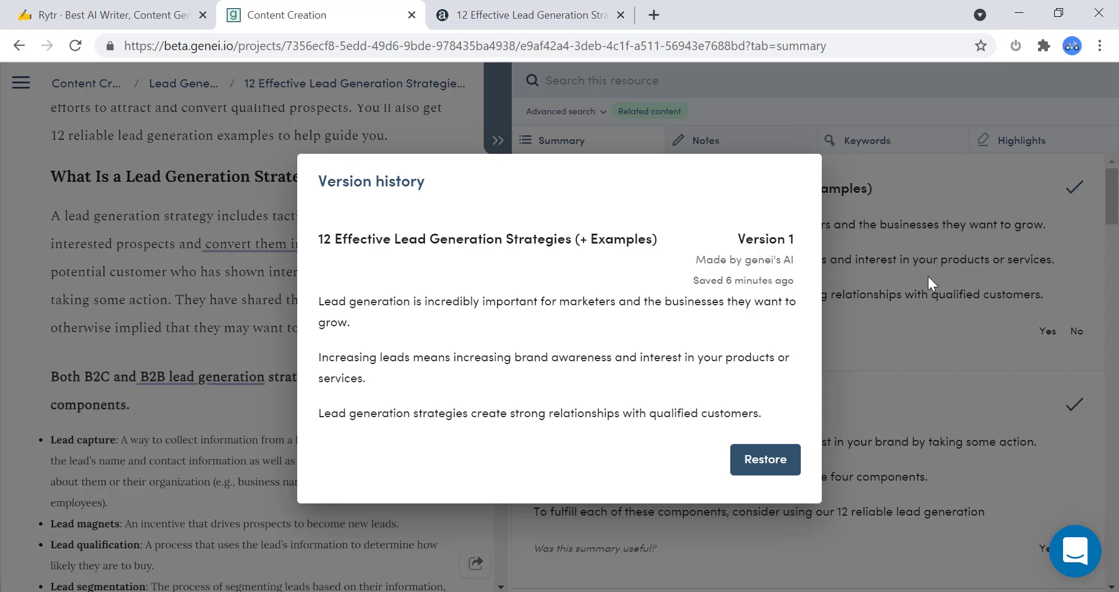
pyautogui.click(891, 393)
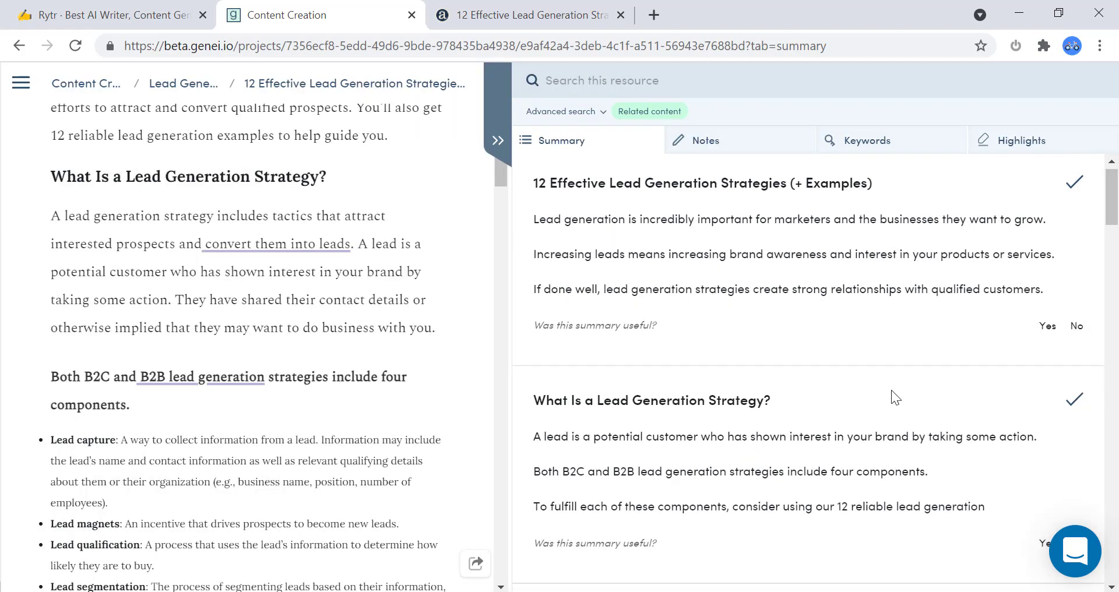
pyautogui.scroll(-1, 890, 390)
pyautogui.scroll(-10, 890, 390)
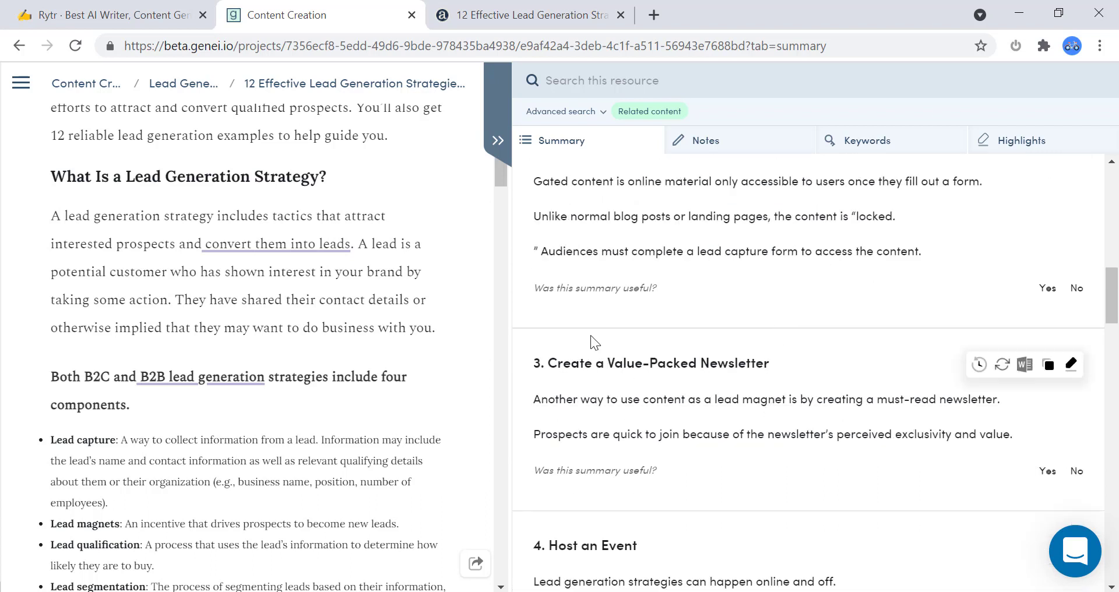
pyautogui.moveTo(722, 400)
pyautogui.scroll(10, 893, 395)
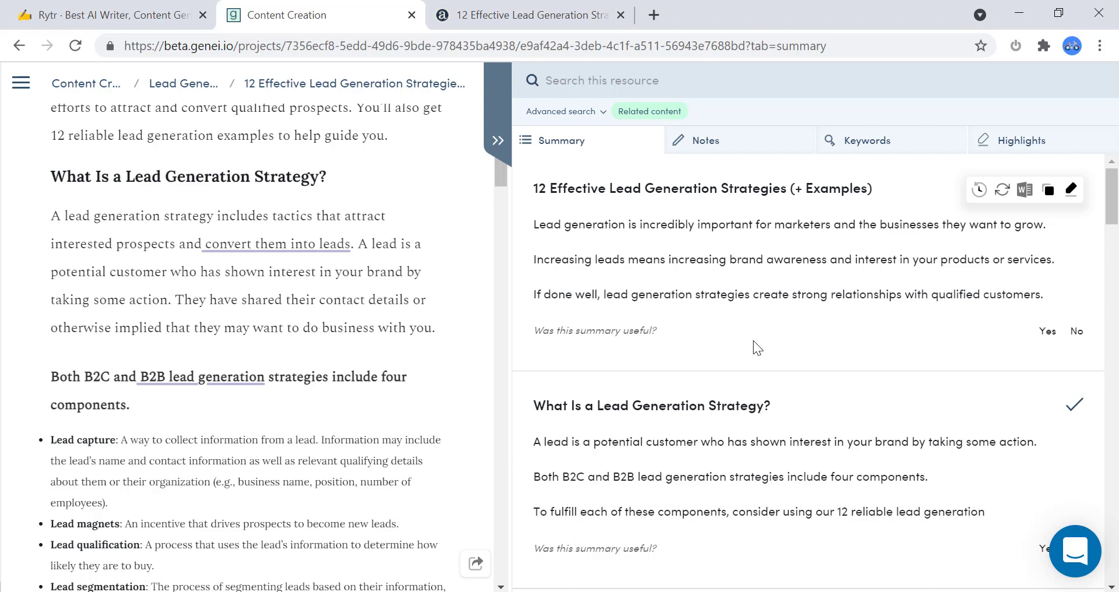
# Export the summary as a Word document, close the older DETAIL FOCUS document, and open the new download maximized with editing enabled
pyautogui.click(1023, 194)
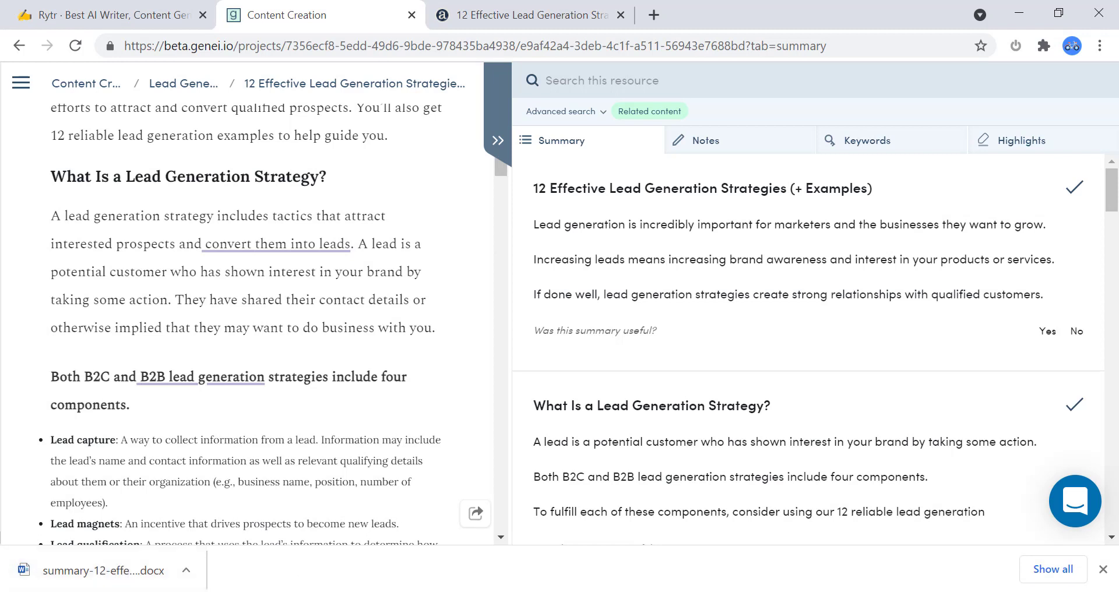
pyautogui.click(1052, 570)
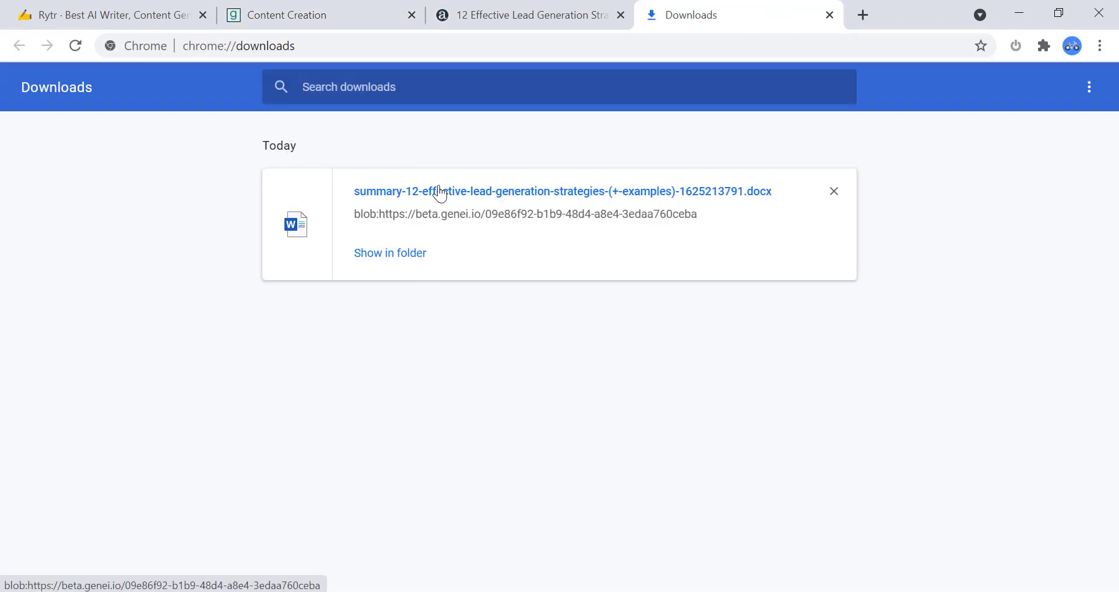
pyautogui.click(441, 192)
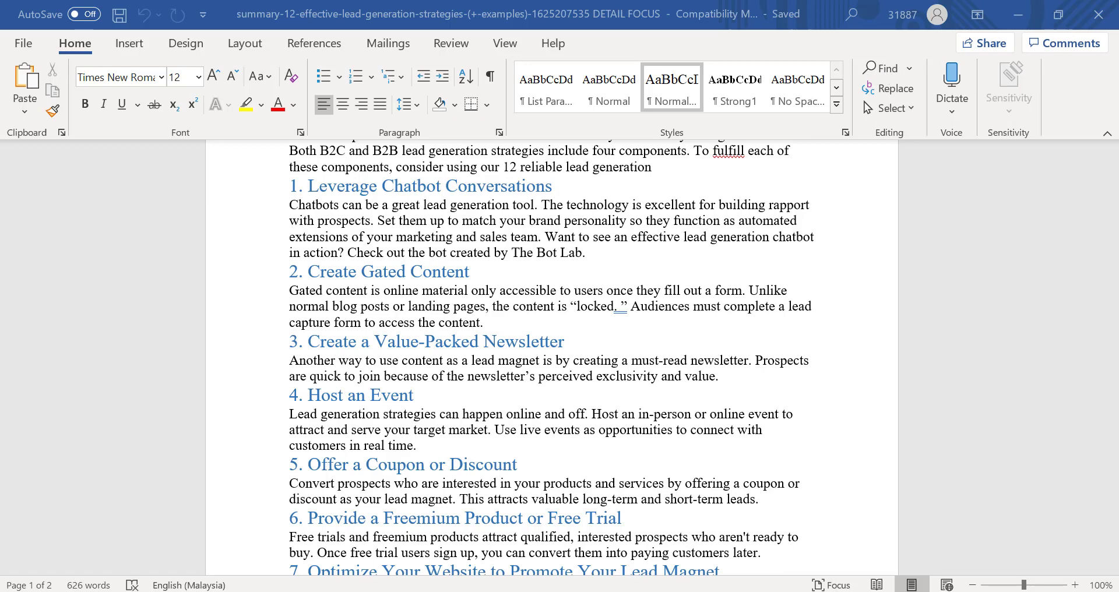
pyautogui.click(1095, 19)
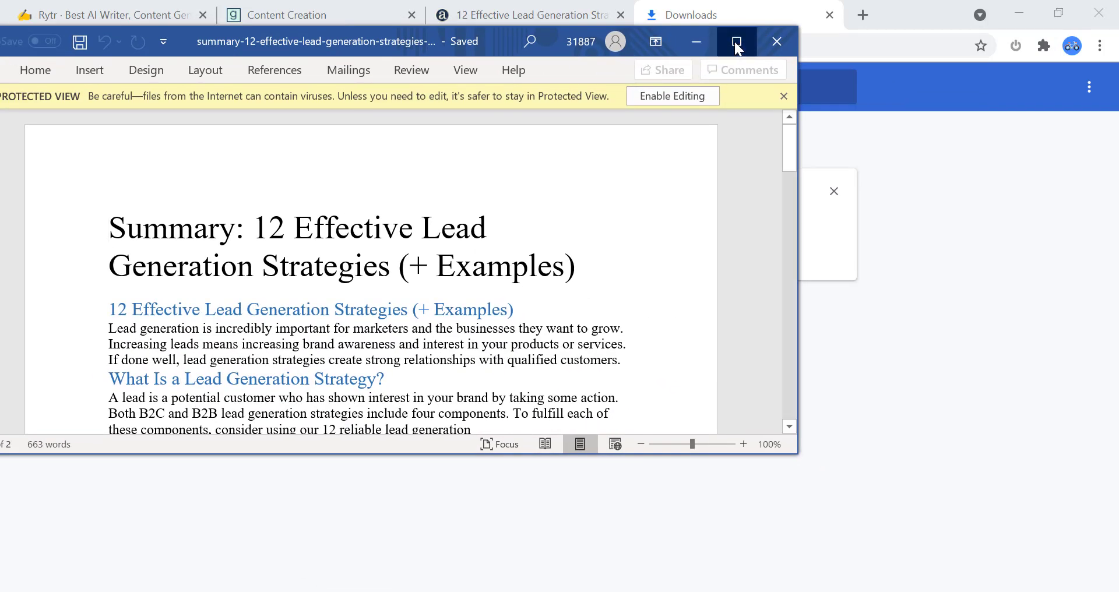
pyautogui.click(738, 39)
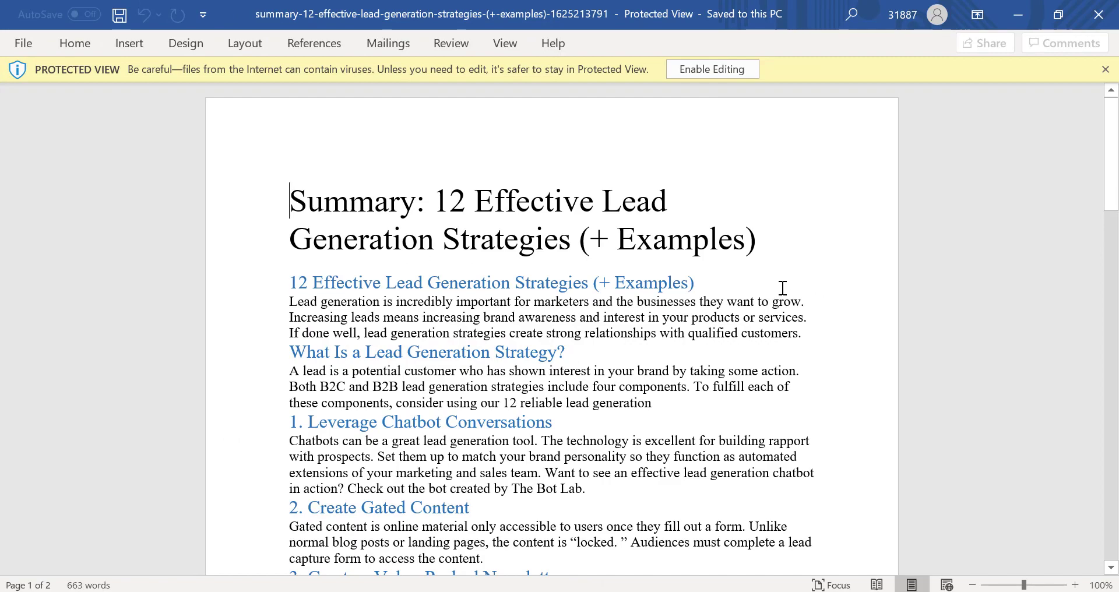
pyautogui.click(712, 69)
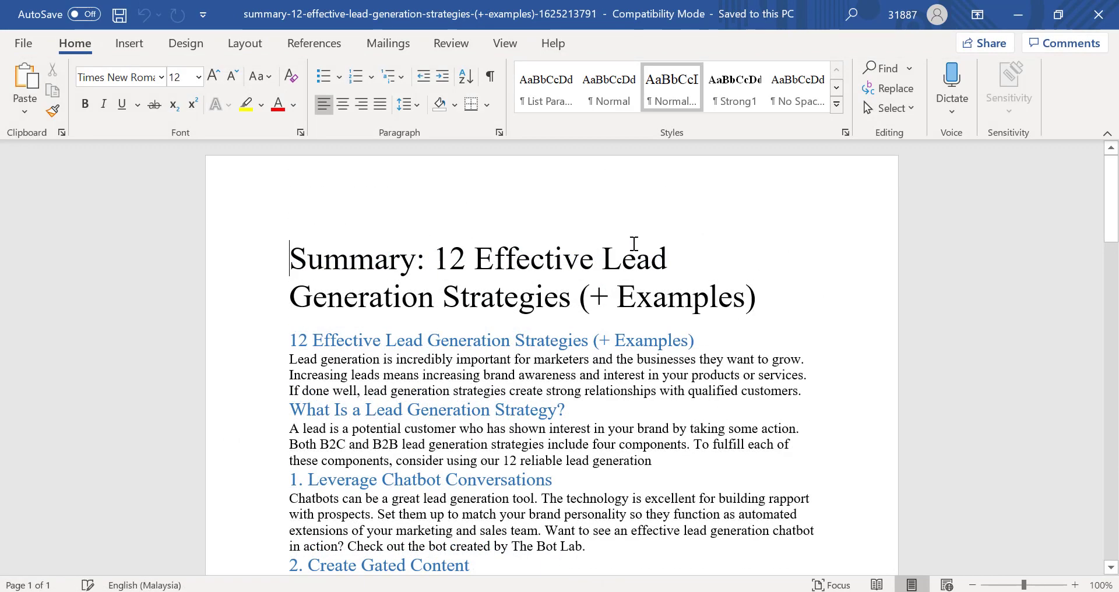
# Skim the exported Word summary through "Create Informed Lead Generation Strategies", and briefly mark the paragraph under its first section heading
pyautogui.scroll(-6, 674, 294)
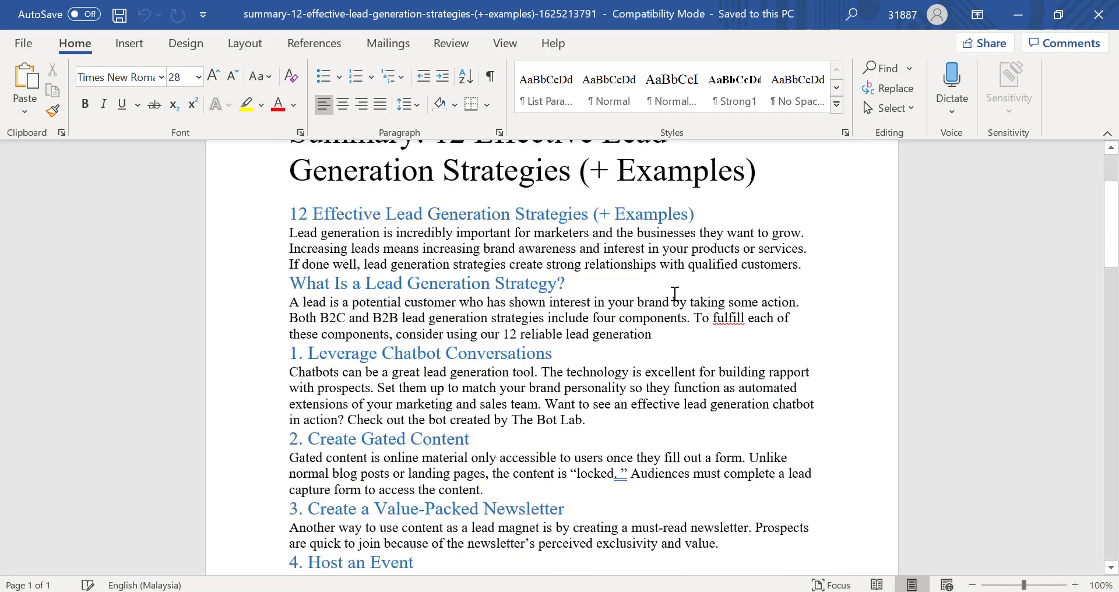
pyautogui.scroll(-20, 675, 294)
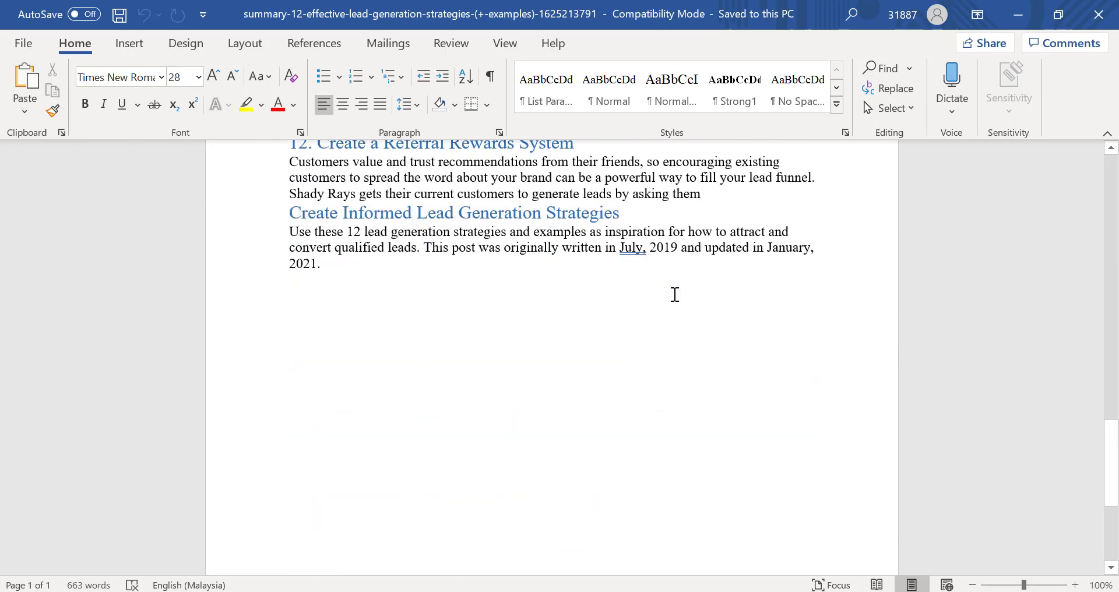
pyautogui.scroll(20, 675, 293)
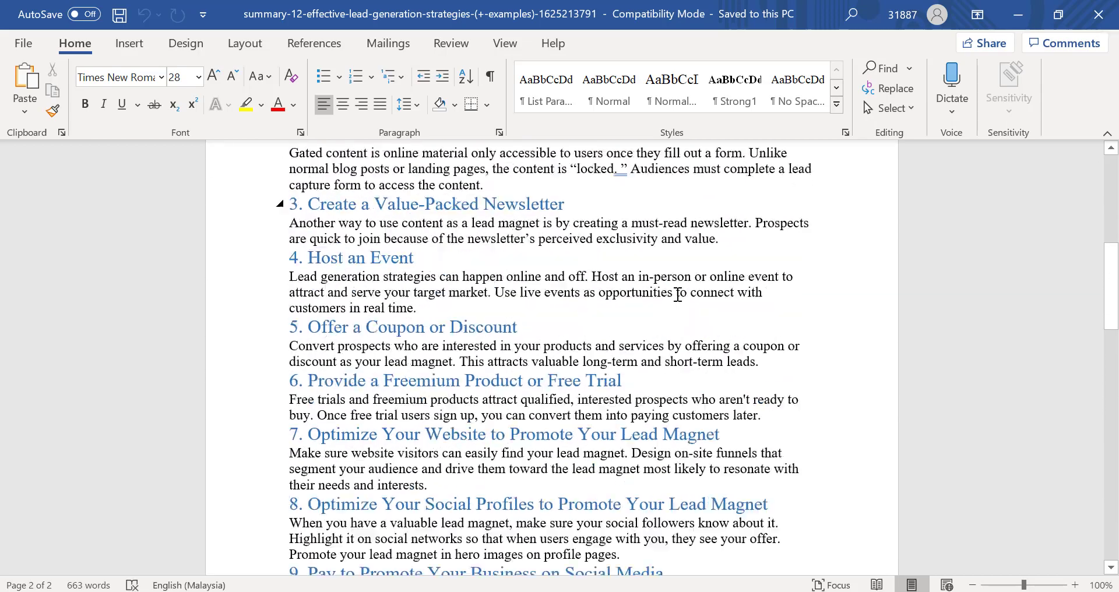
pyautogui.scroll(5, 677, 295)
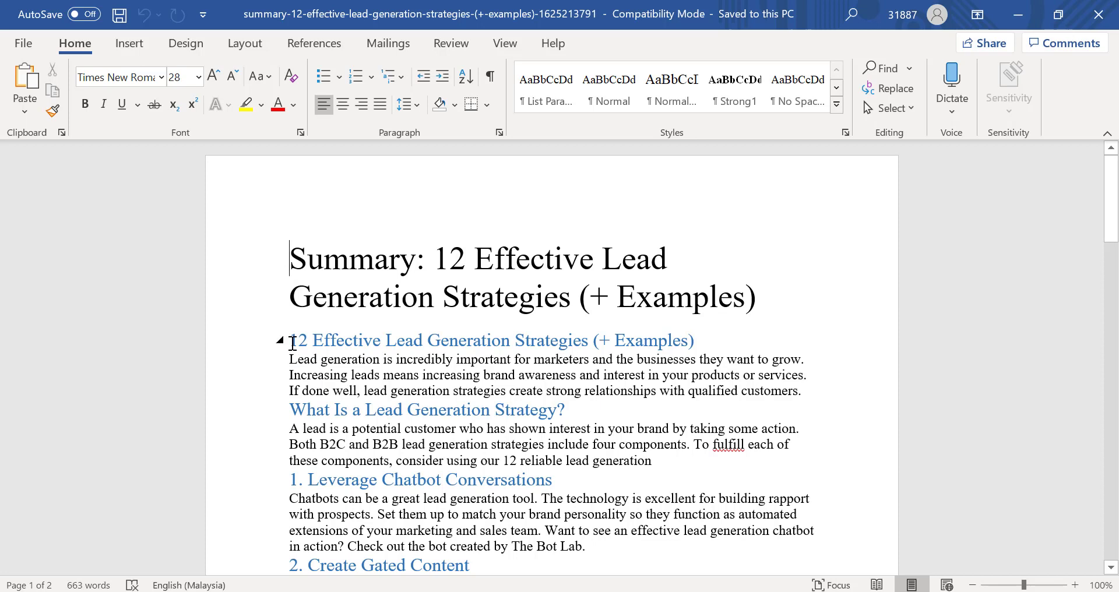
pyautogui.moveTo(292, 354); pyautogui.dragTo(844, 390)
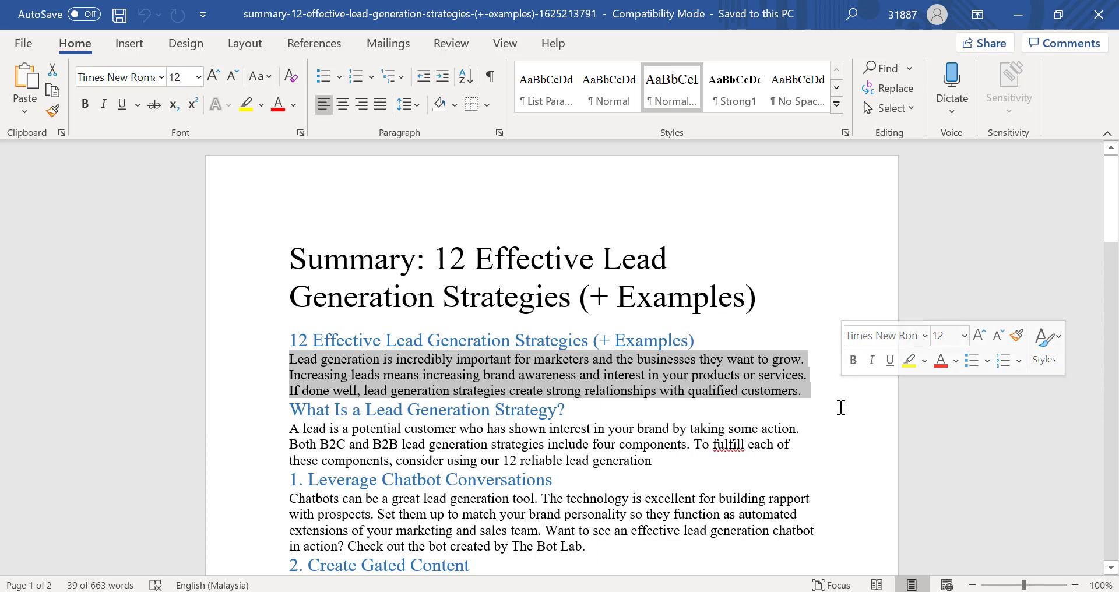
pyautogui.click(840, 409)
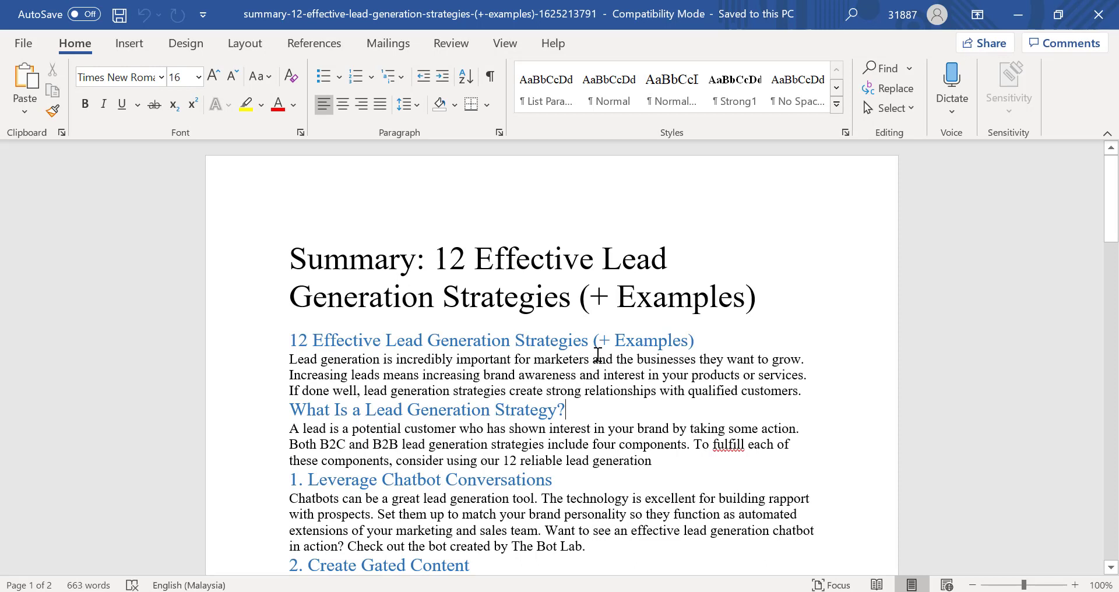
# Select the entire text of the Word summary, minimize the document, and switch to the "Genei meets Rytr" file in Rytr
pyautogui.click(597, 354)
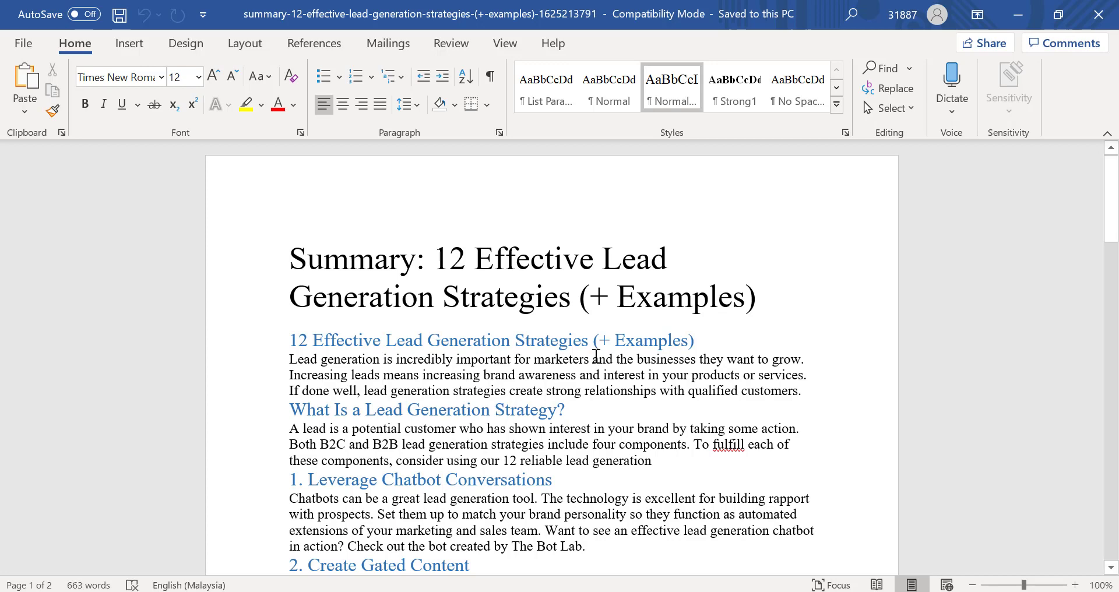
pyautogui.hotkey('ctrl', 'a')
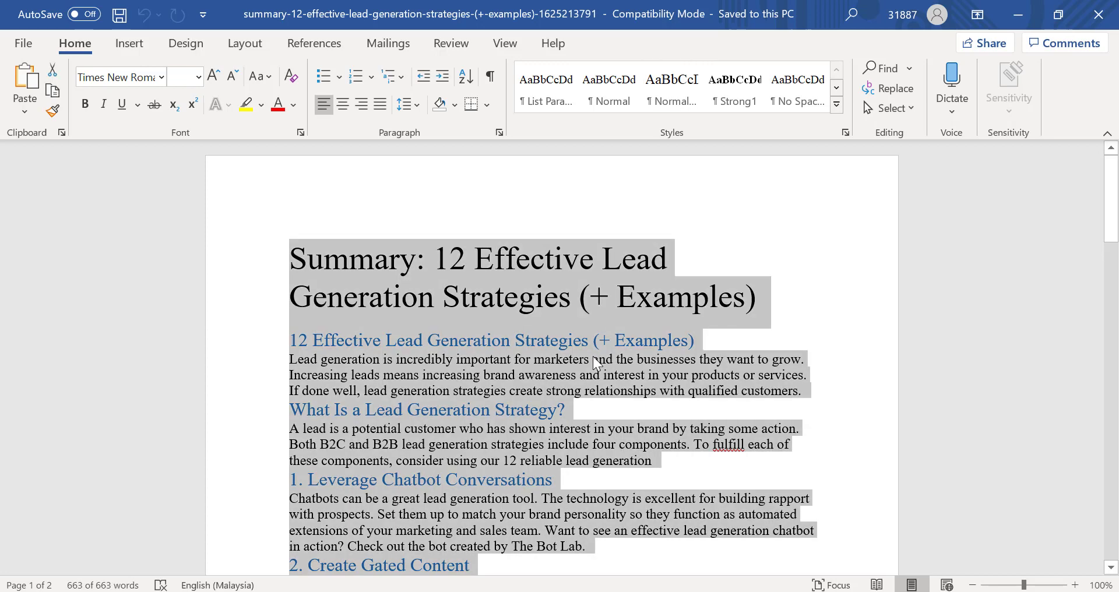
pyautogui.click(1022, 15)
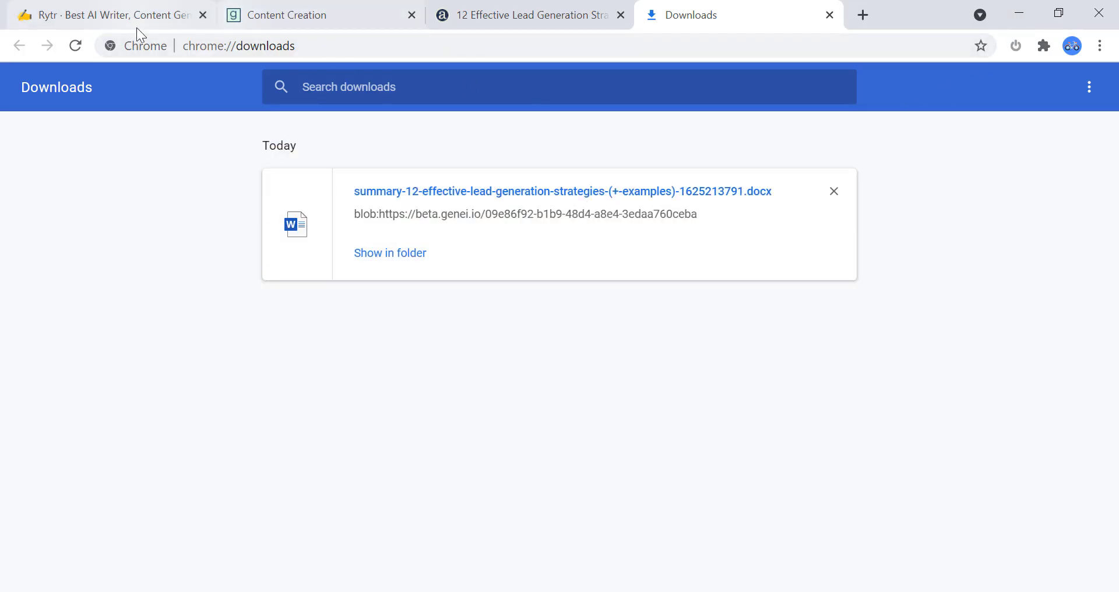
pyautogui.click(99, 23)
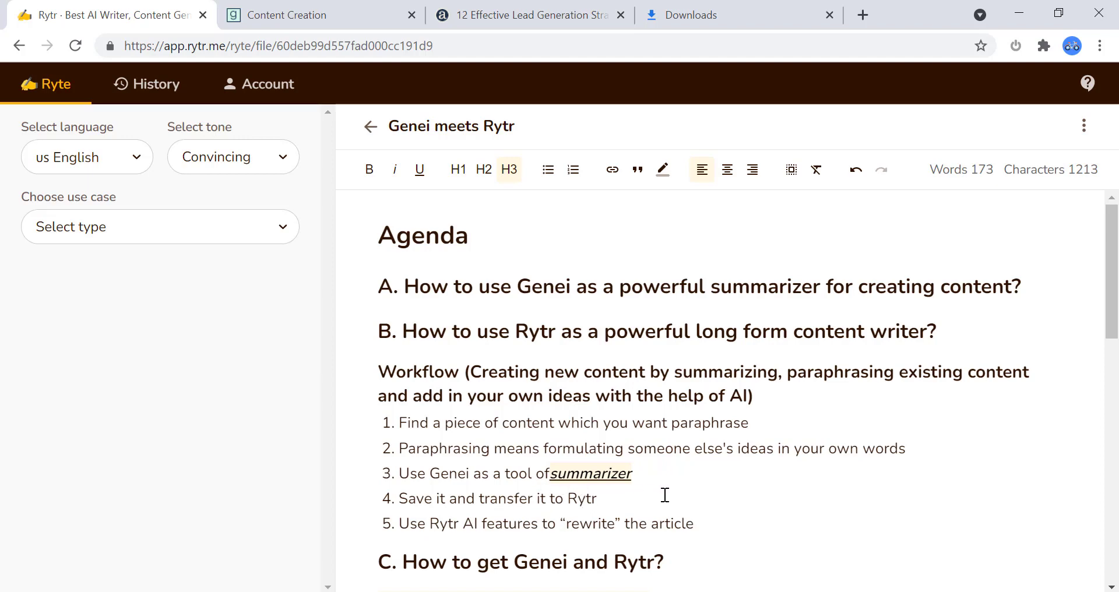
# Open the "12 Effective Lead Generation Stratrgies (Demo)" file and replace its entire contents with the copied Word summary
pyautogui.click(371, 128)
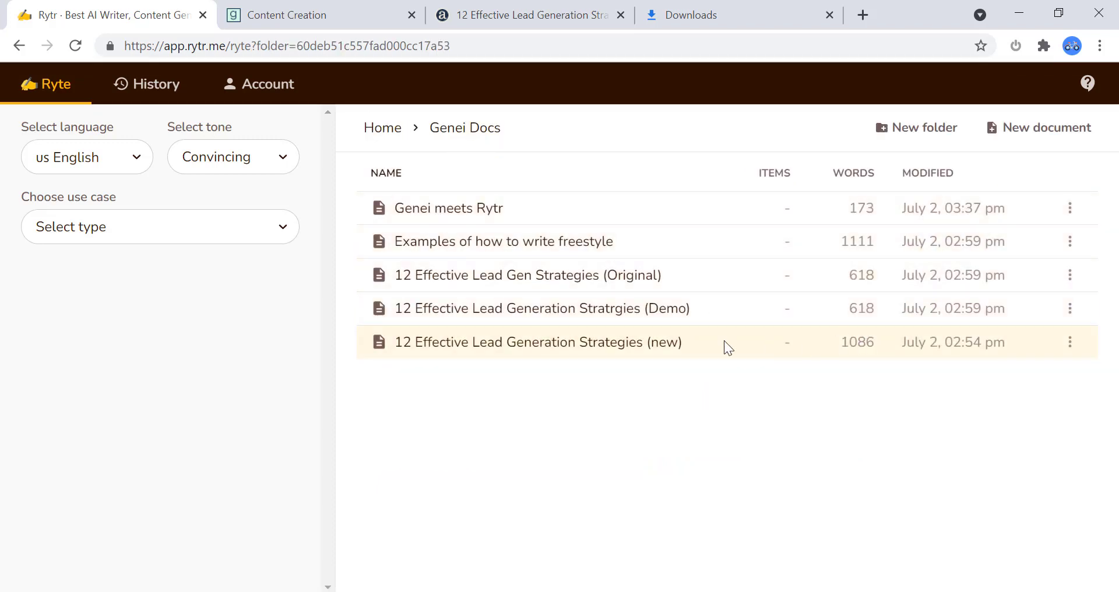
pyautogui.click(630, 318)
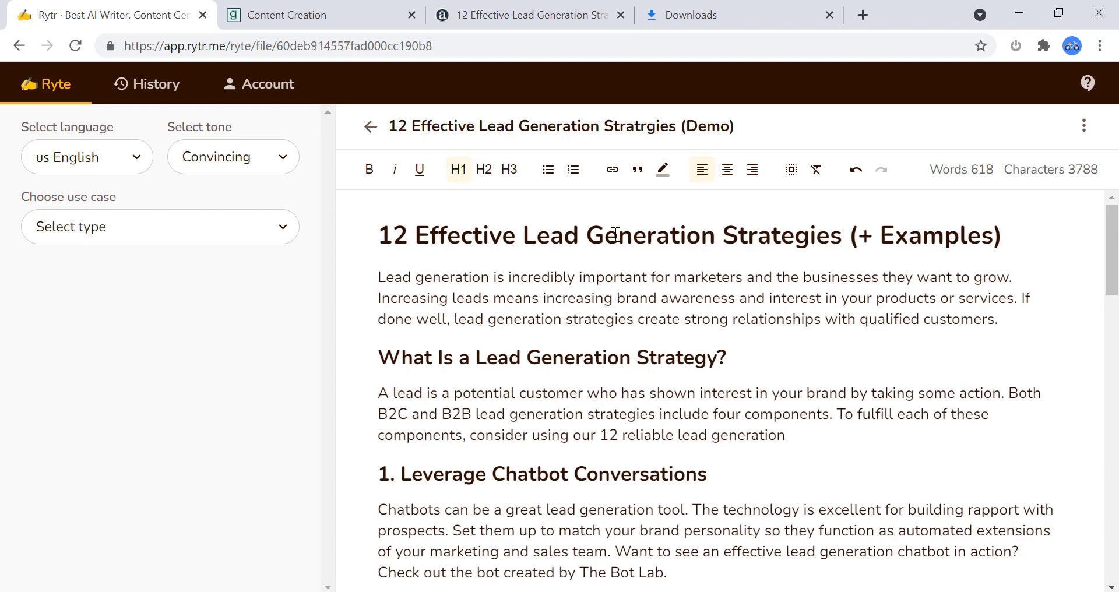
pyautogui.hotkey('ctrl', 'a')
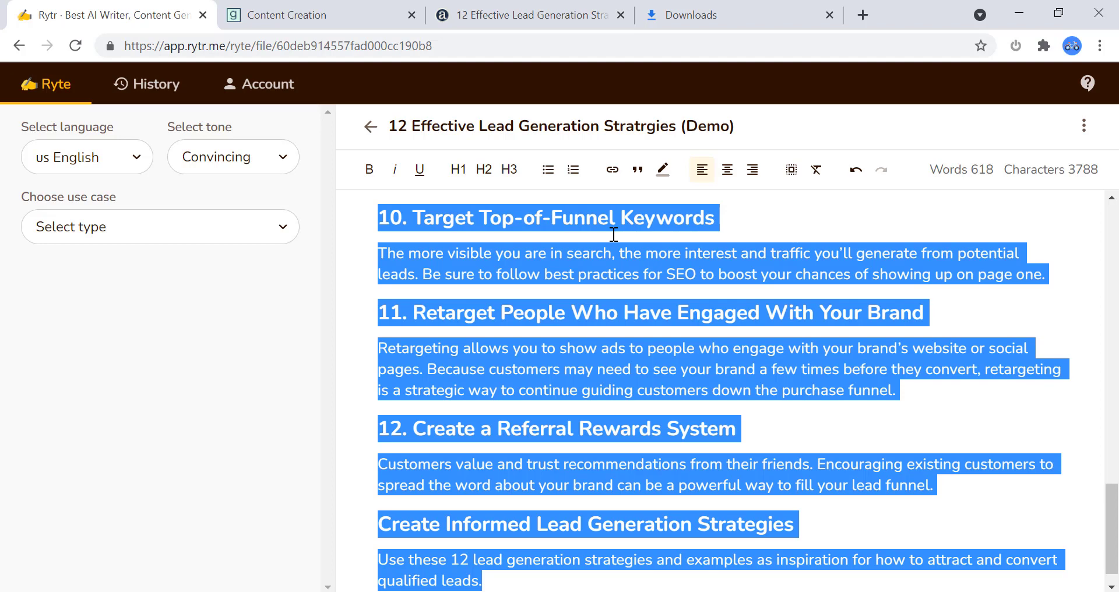
pyautogui.press('BackSpace')
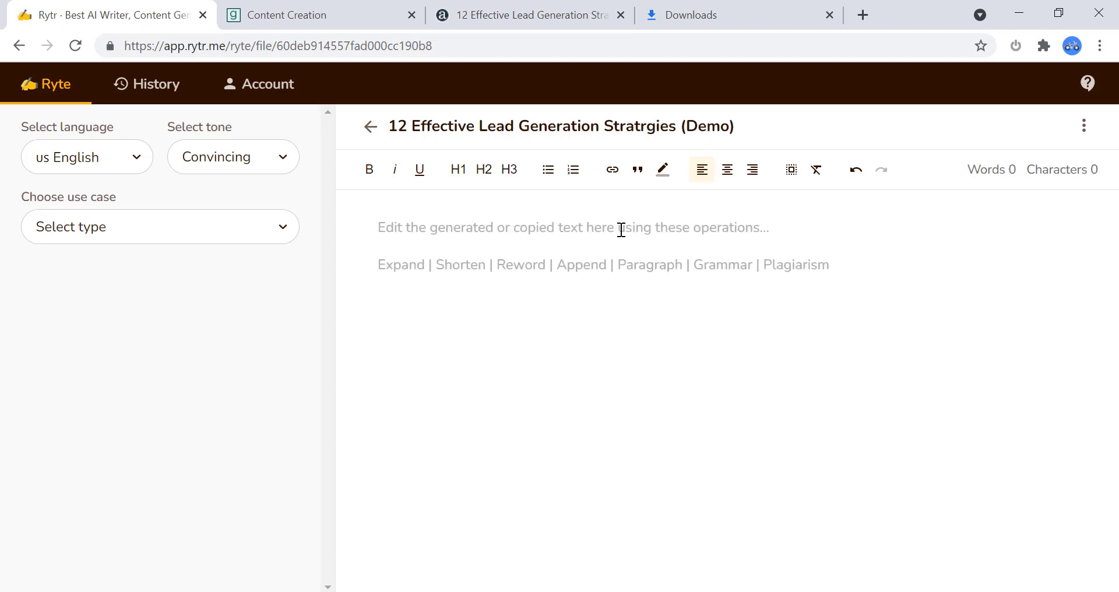
pyautogui.hotkey('ctrl', 'v')
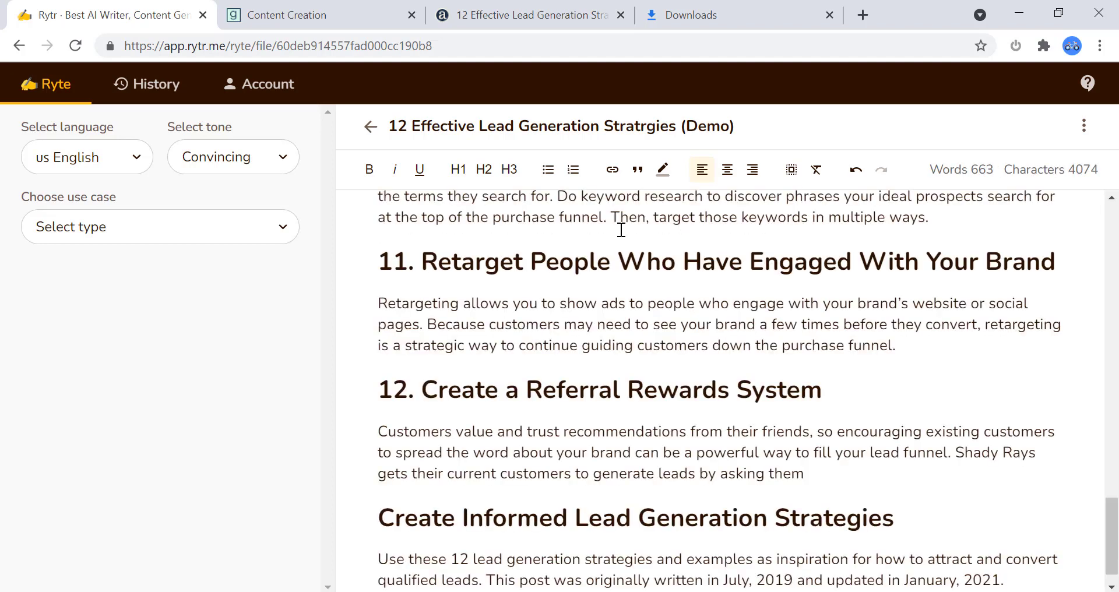
# Remove the "Summary: 12 Effective Lead Generation Strategies (+ Examples)" line and its empty paragraph above the title
pyautogui.scroll(20, 857, 362)
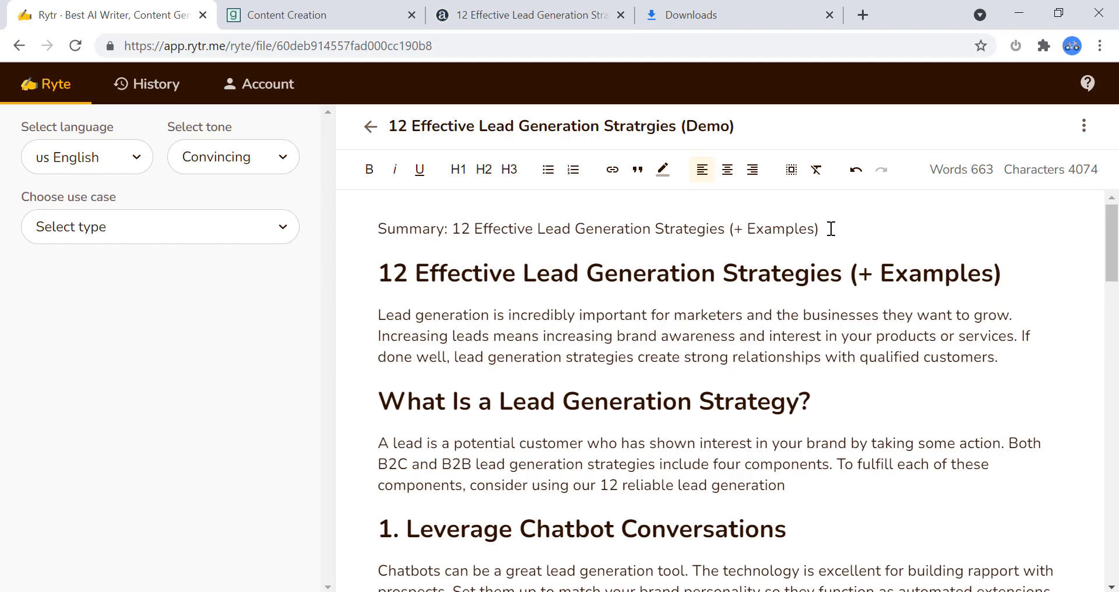
pyautogui.moveTo(832, 229); pyautogui.dragTo(379, 235)
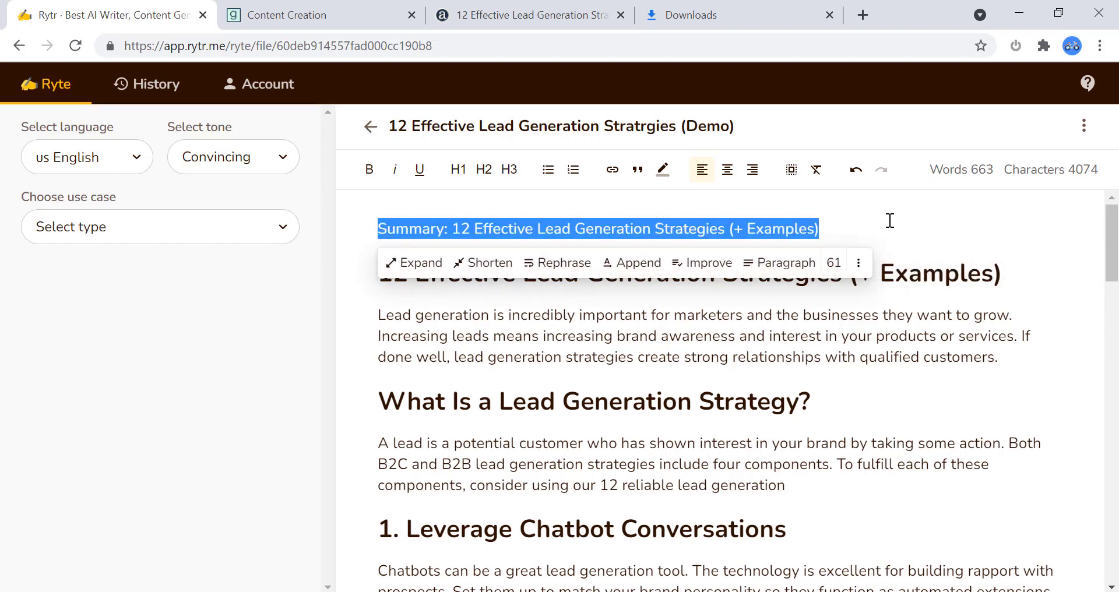
pyautogui.press('BackSpace')
pyautogui.press('Delete')
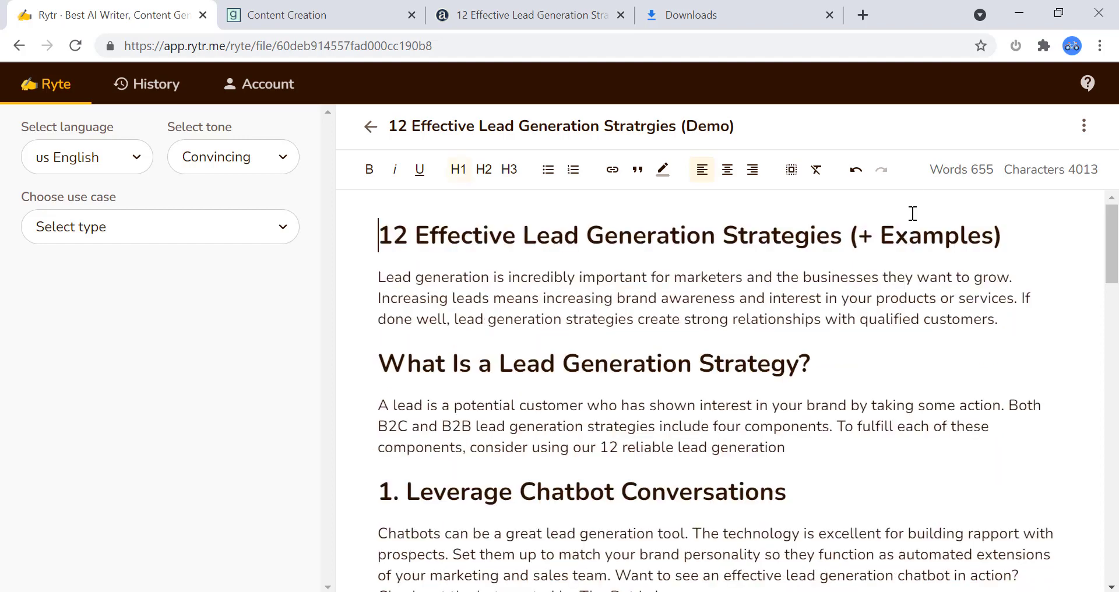
# Keep the article title as Heading 1 and format "What Is a Lead Generation Strategy?" as Heading 2
pyautogui.moveTo(1020, 239); pyautogui.dragTo(360, 240)
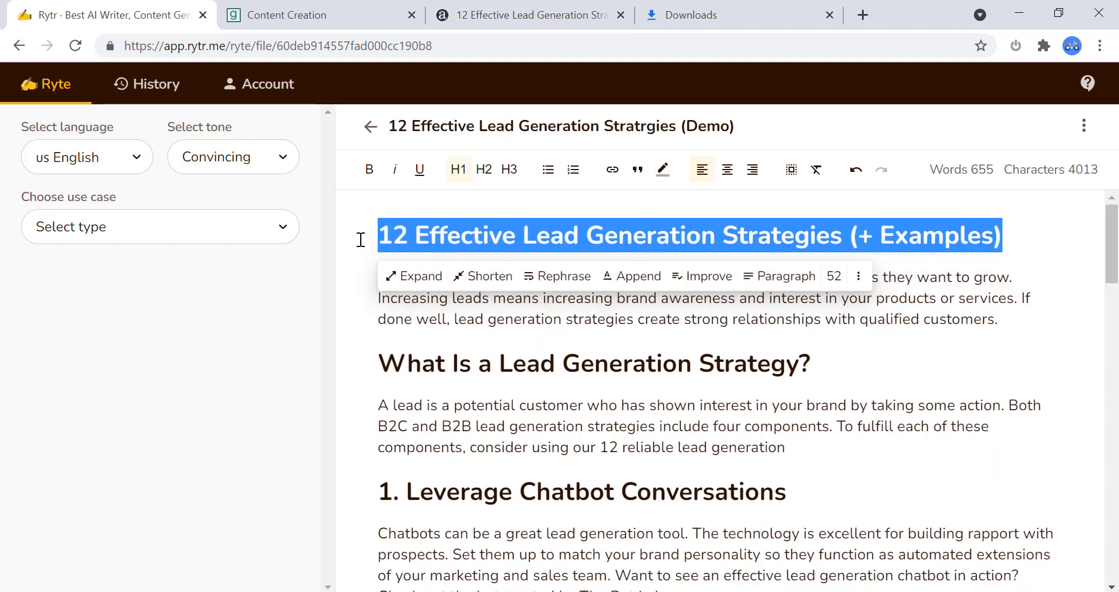
pyautogui.click(459, 175)
pyautogui.click(460, 174)
pyautogui.click(460, 175)
pyautogui.click(647, 363)
pyautogui.moveTo(839, 362); pyautogui.dragTo(372, 356)
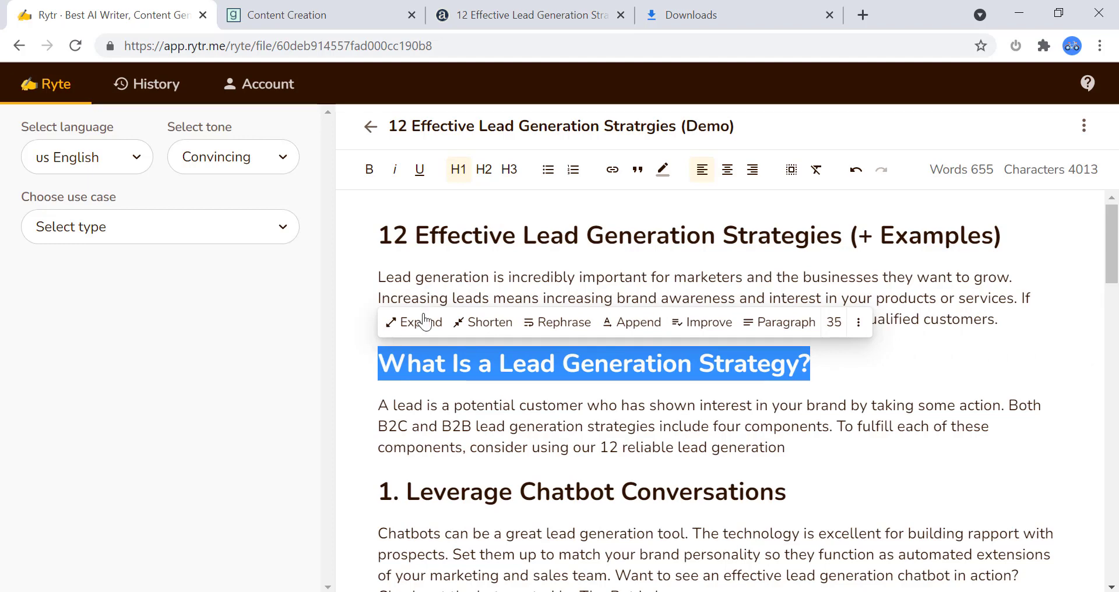
pyautogui.click(484, 170)
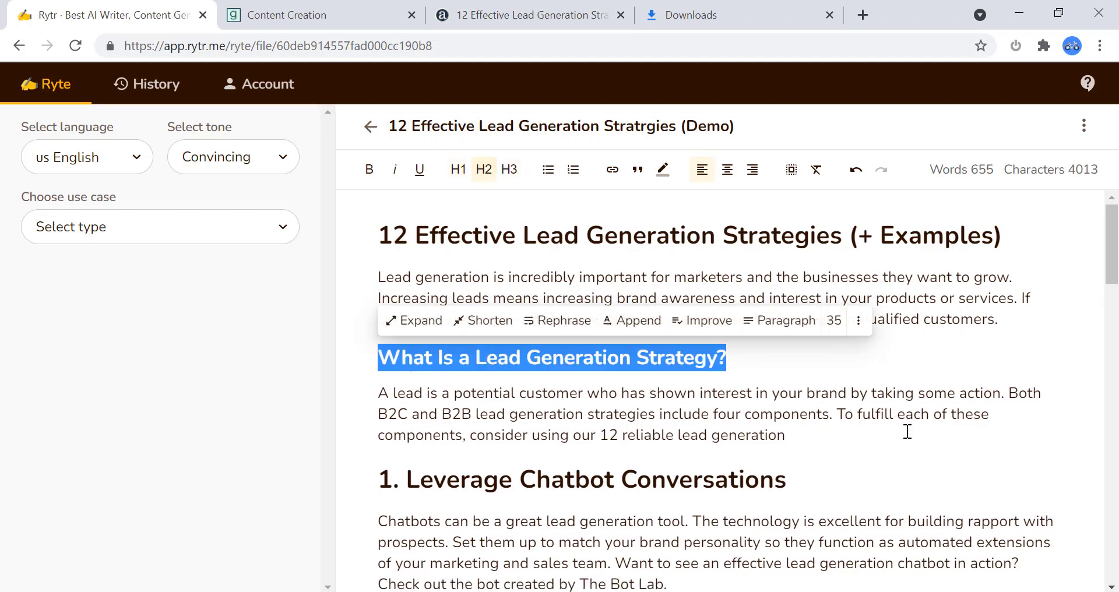
# Format the headings "1. Leverage Chatbot Conversations", "2. Create Gated Content" and "3. Create a Value-Packed Newsletter" as Heading 2
pyautogui.click(869, 471)
pyautogui.moveTo(817, 480); pyautogui.dragTo(352, 469)
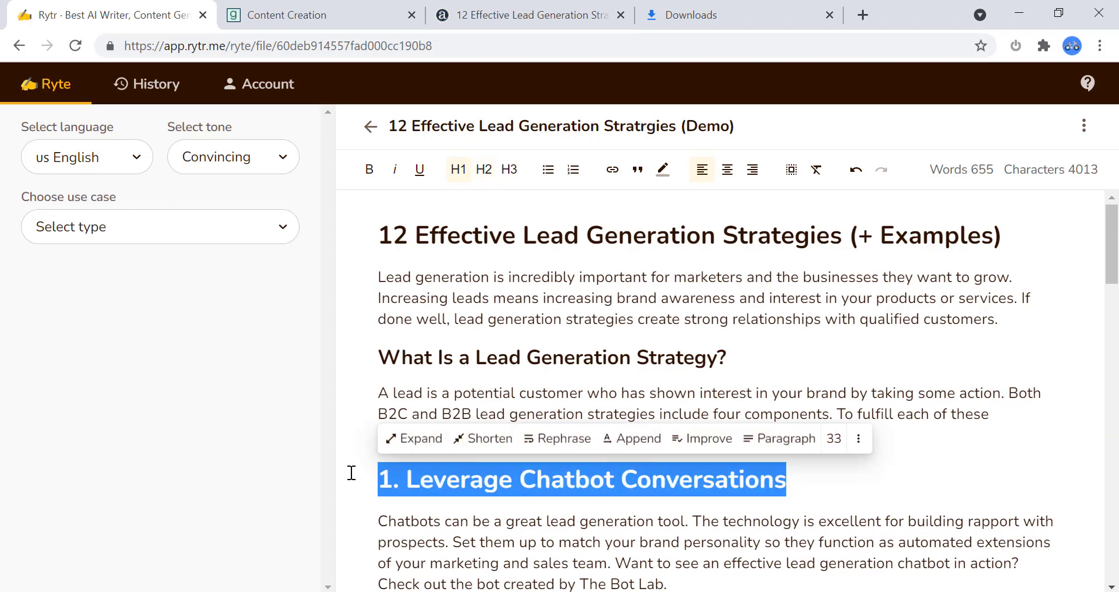
pyautogui.click(483, 170)
pyautogui.scroll(-4, 830, 393)
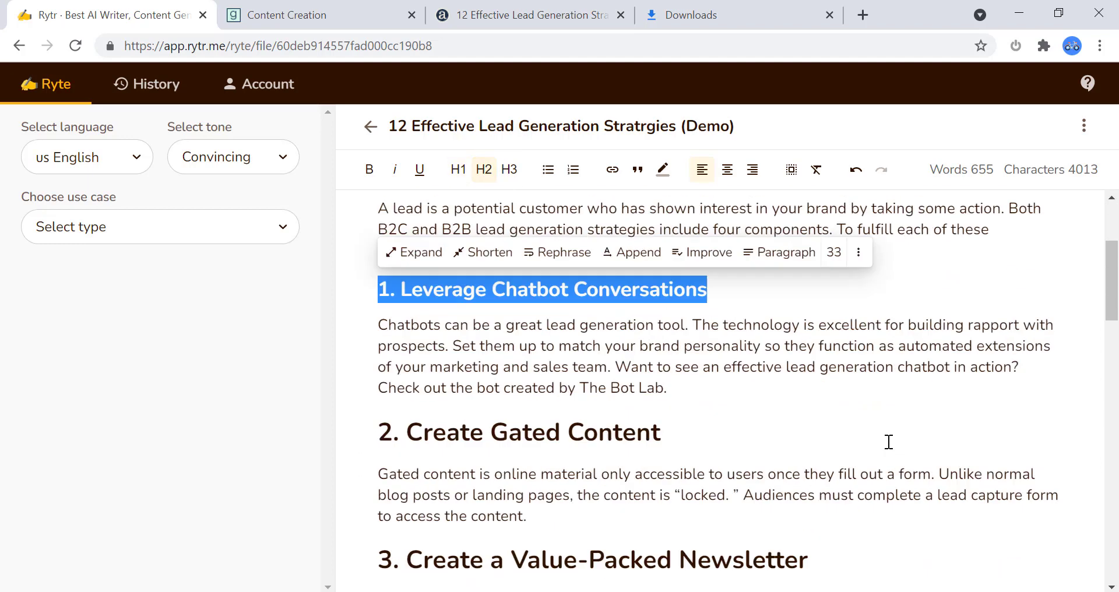
pyautogui.moveTo(668, 357); pyautogui.dragTo(376, 354)
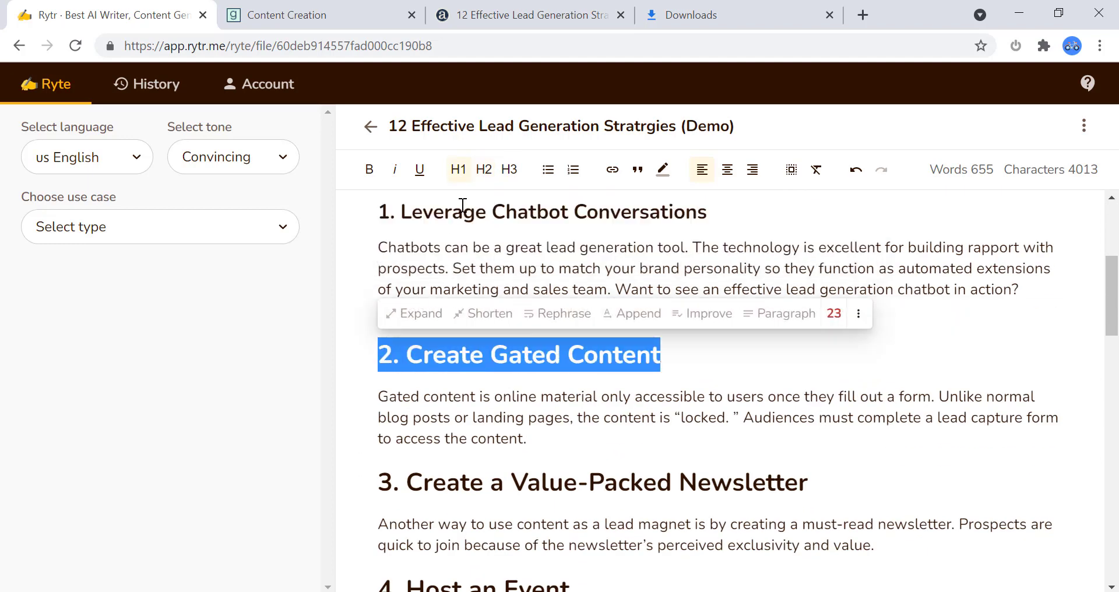
pyautogui.click(484, 170)
pyautogui.moveTo(808, 471); pyautogui.dragTo(375, 469)
pyautogui.click(484, 169)
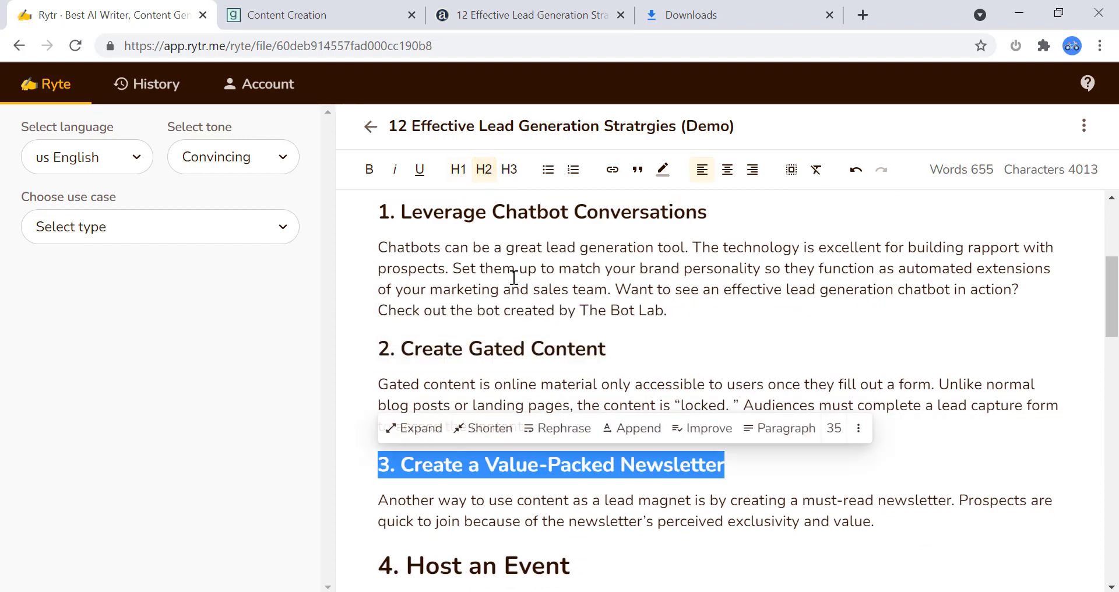
# Format the headings "4. Host an Event", "5. Offer a Coupon or Discount" and "6. Provide a Freemium Product or Free Trial" as Heading 2
pyautogui.moveTo(580, 565); pyautogui.dragTo(373, 565)
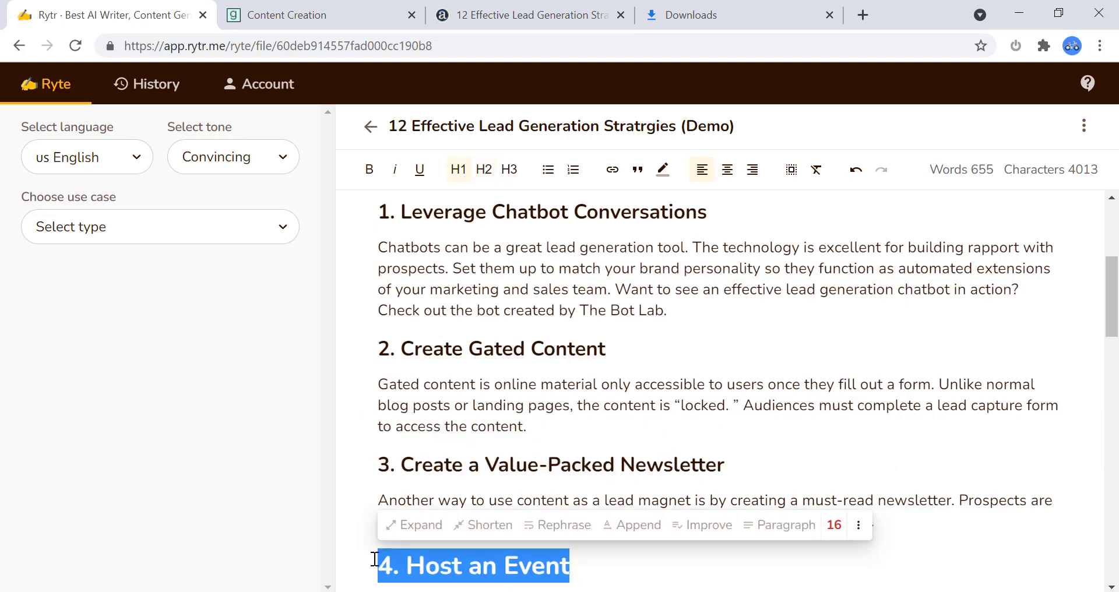
pyautogui.click(503, 170)
pyautogui.scroll(-5, 831, 441)
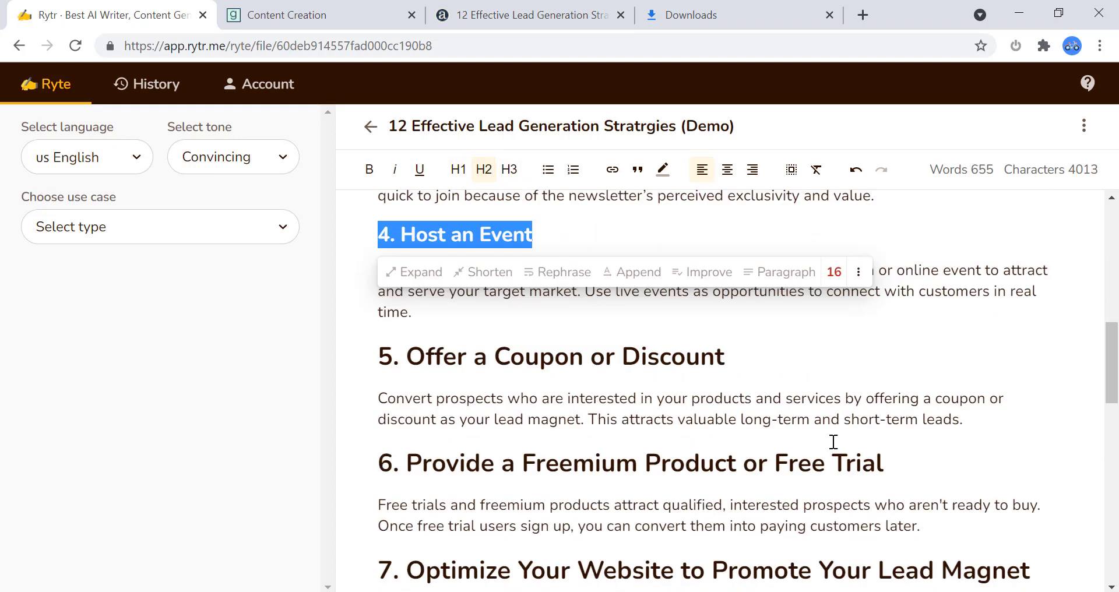
pyautogui.moveTo(736, 333); pyautogui.dragTo(374, 333)
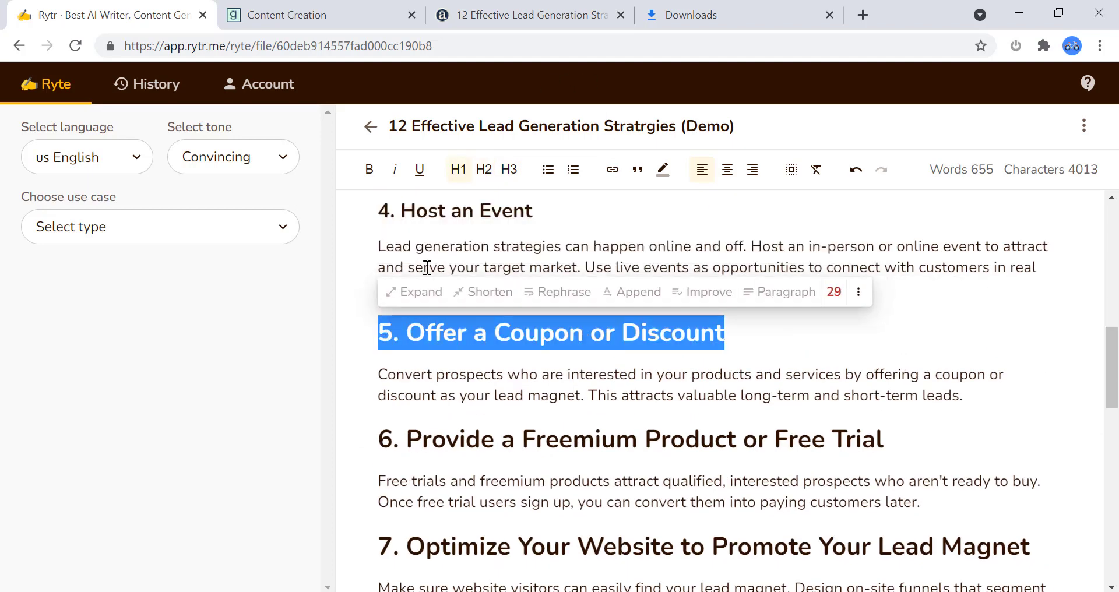
pyautogui.click(492, 174)
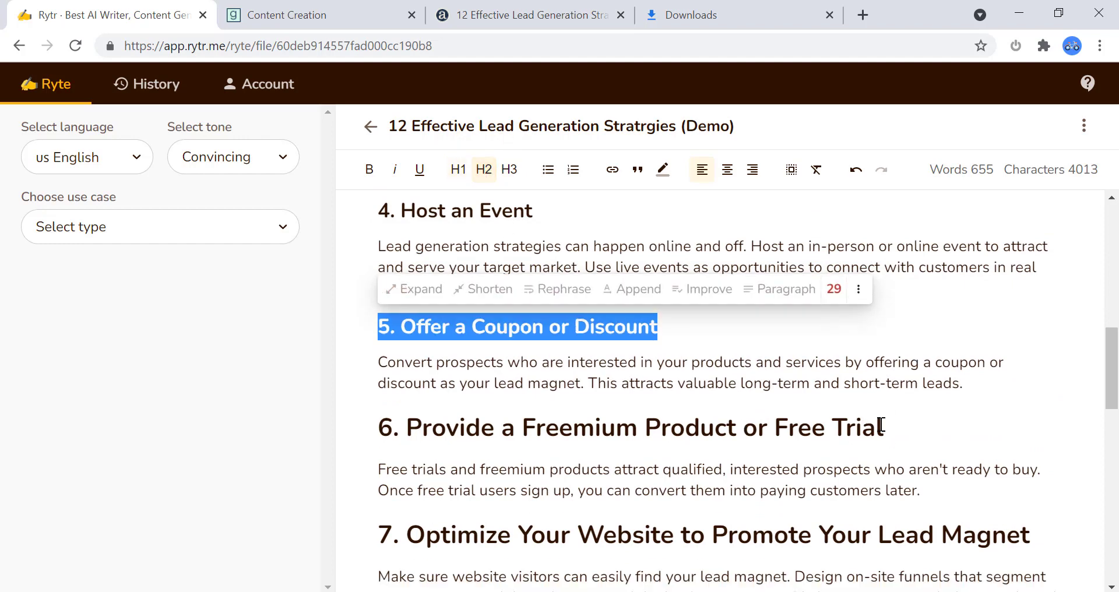
pyautogui.moveTo(878, 428); pyautogui.dragTo(379, 425)
pyautogui.moveTo(904, 428); pyautogui.dragTo(365, 440)
pyautogui.click(483, 170)
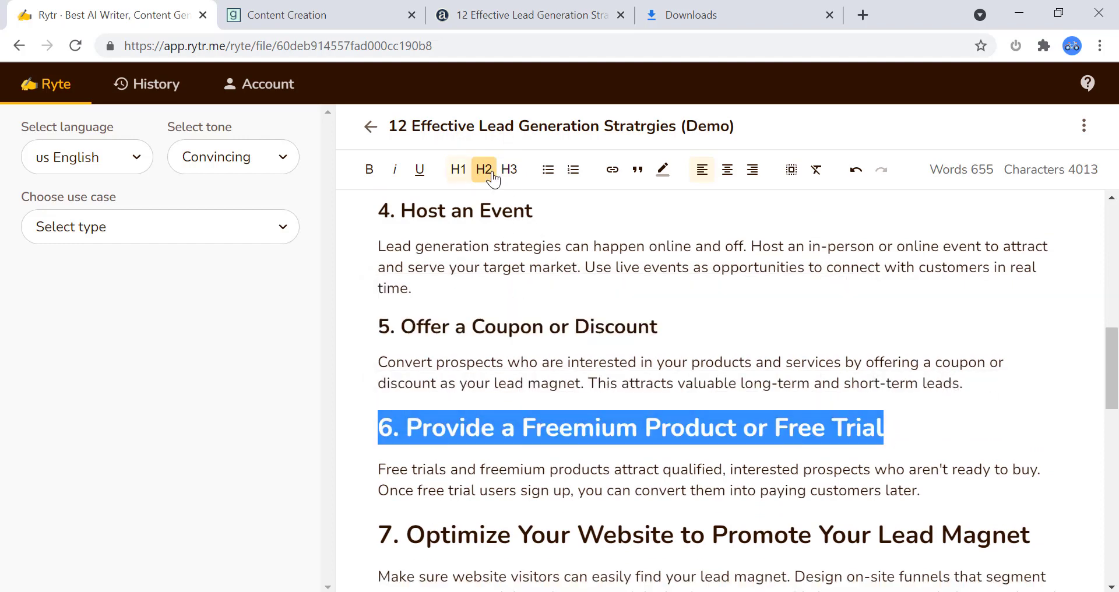
pyautogui.scroll(10, 965, 428)
pyautogui.scroll(2, 965, 429)
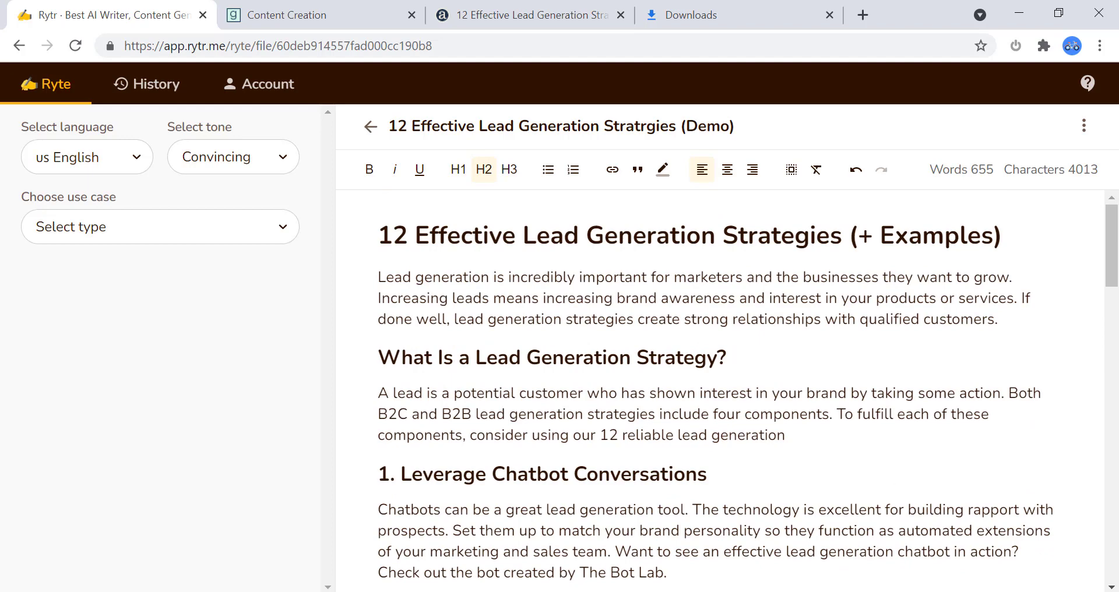
# Review the original Alexa blog article up to its title image, and return to the demo file in Rytr
pyautogui.click(564, 15)
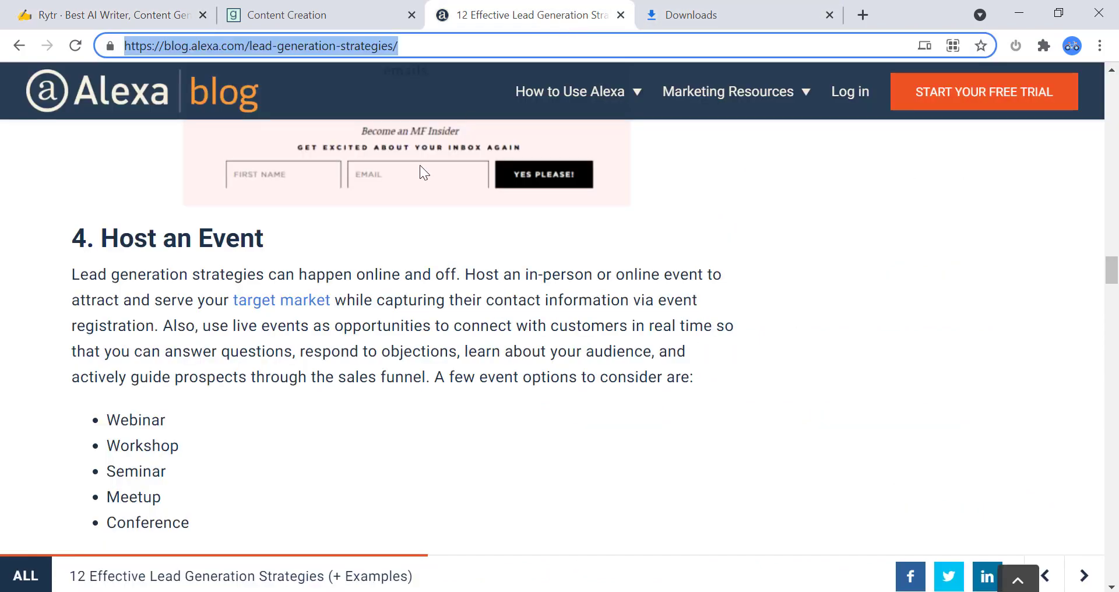
pyautogui.scroll(20, 810, 211)
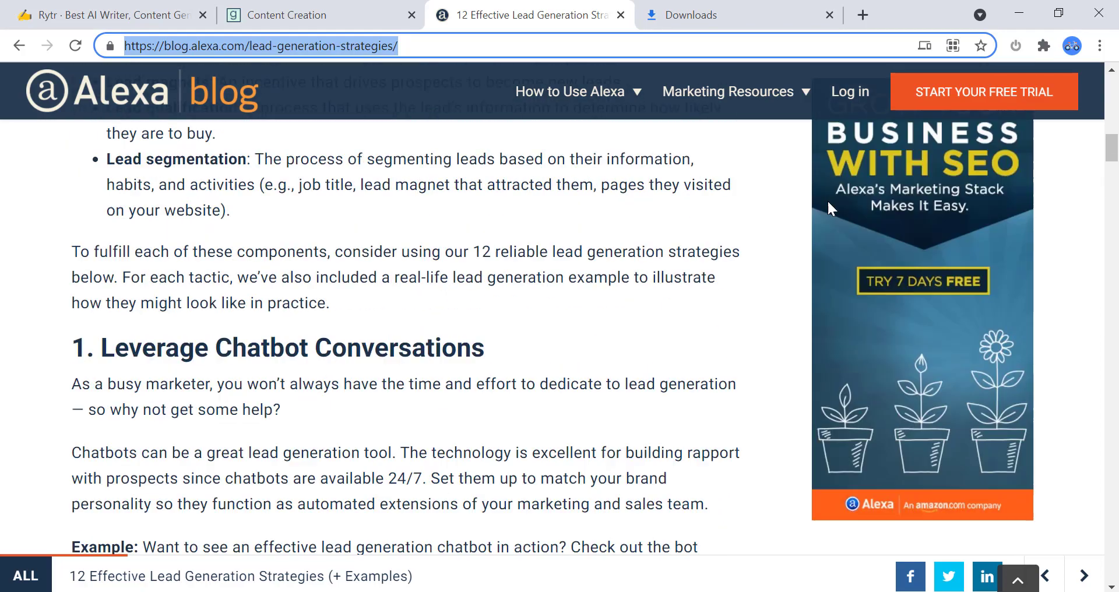
pyautogui.scroll(10, 827, 199)
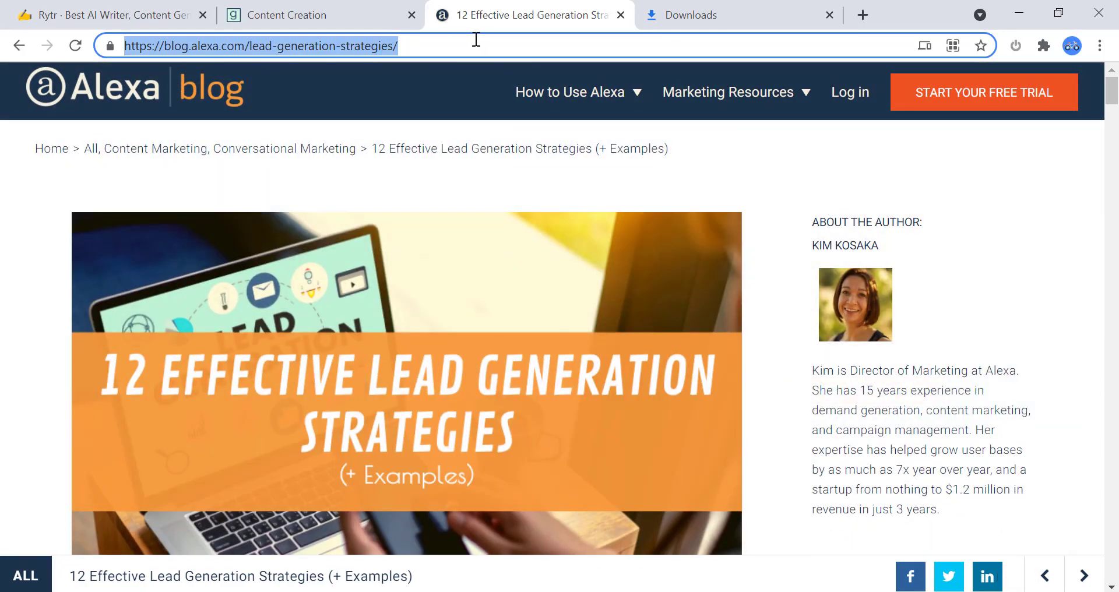
pyautogui.click(169, 15)
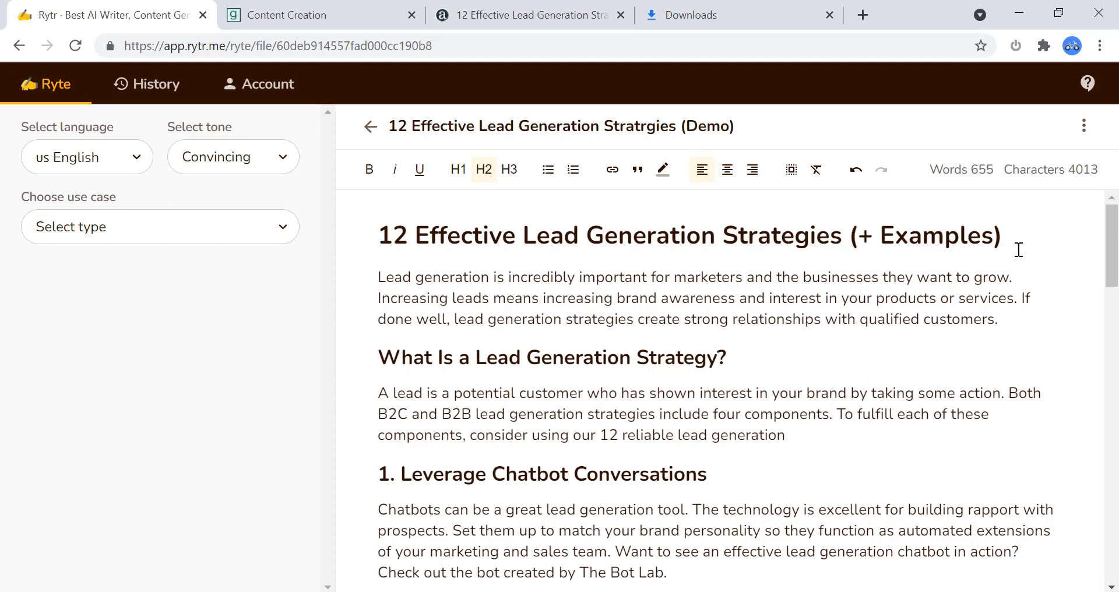
# Try to rephrase the title "12 Effective Lead Generation Strategies (+ Examples)" with Rephrase, and undo the rewrite
pyautogui.moveTo(1002, 231); pyautogui.dragTo(378, 219)
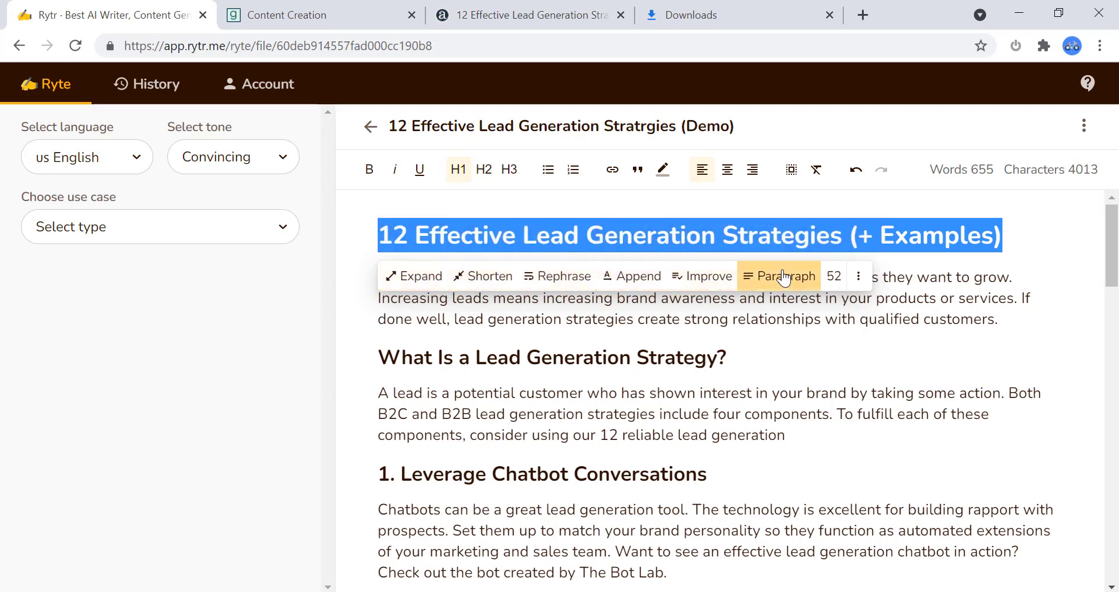
pyautogui.click(573, 285)
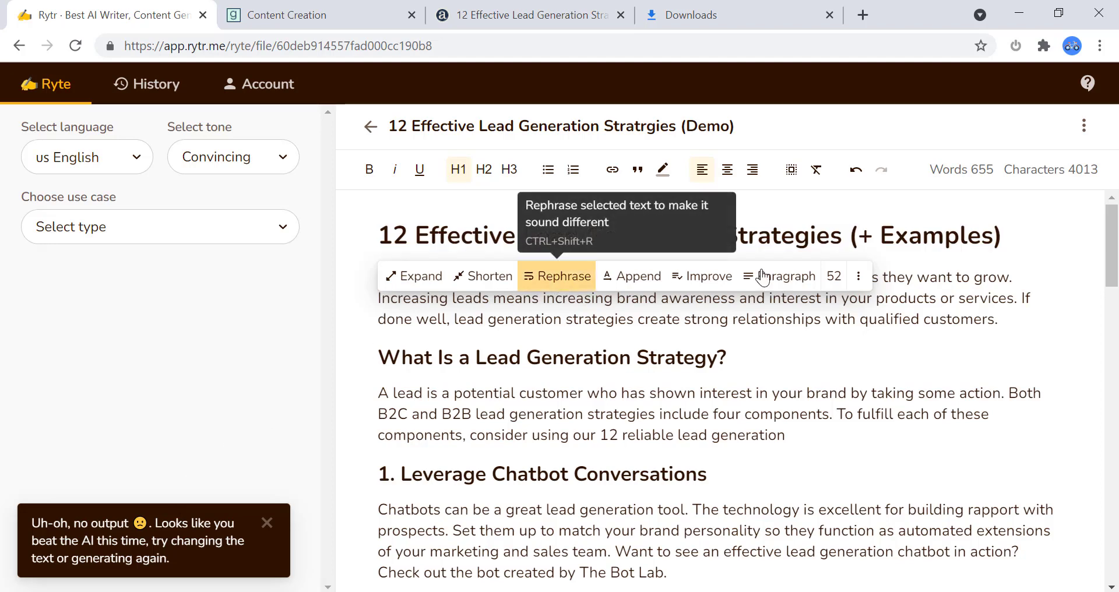
pyautogui.moveTo(1016, 240); pyautogui.dragTo(374, 227)
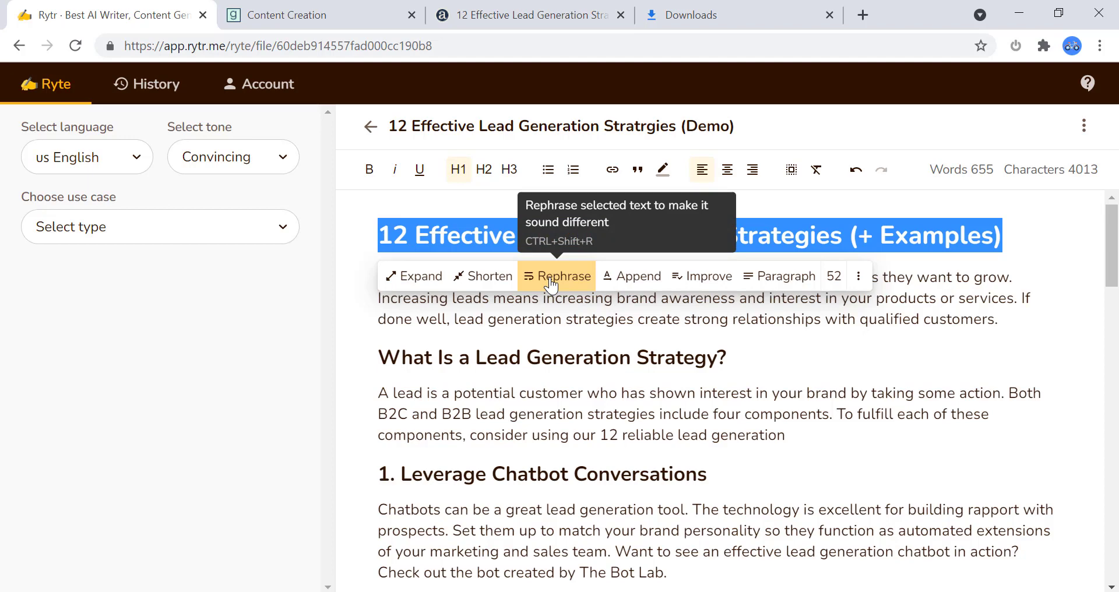
pyautogui.click(550, 279)
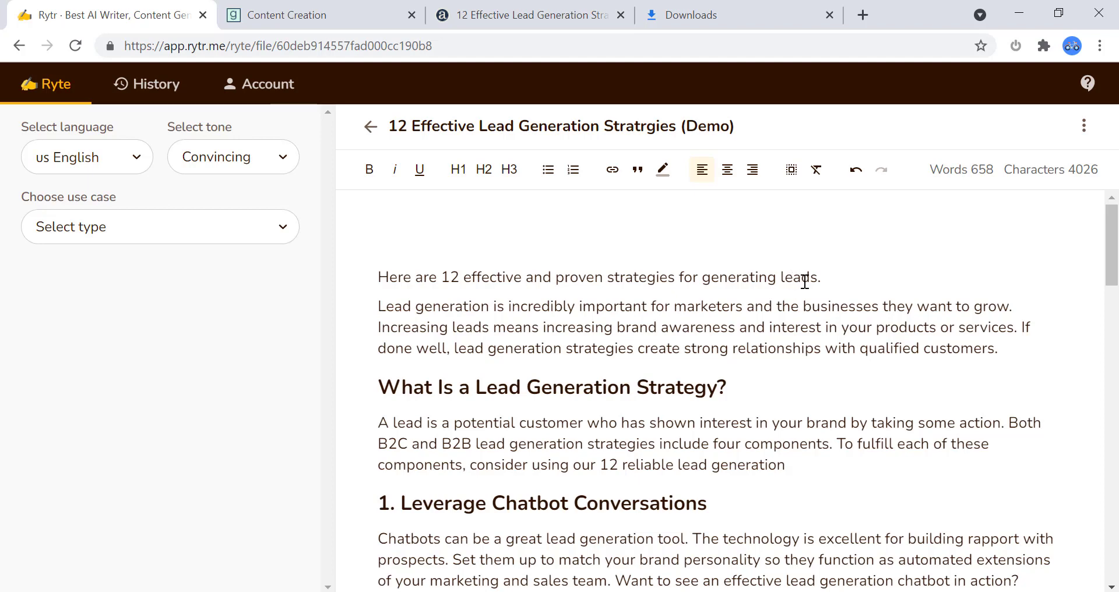
pyautogui.click(860, 173)
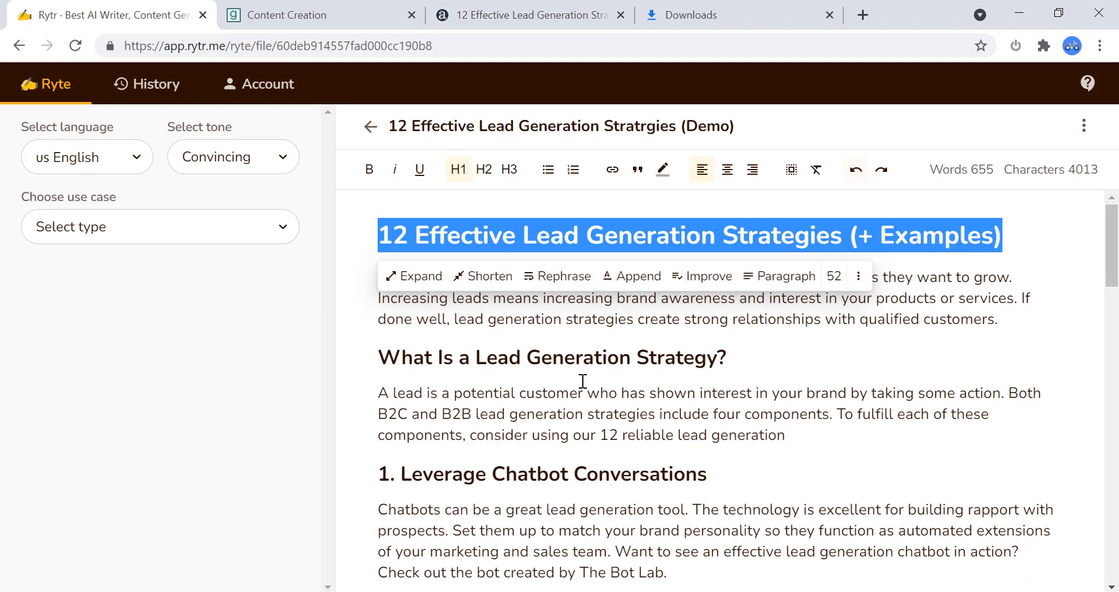
# Duplicate the introductory paragraph beginning "Lead generation is incredibly important" directly below itself
pyautogui.click(634, 320)
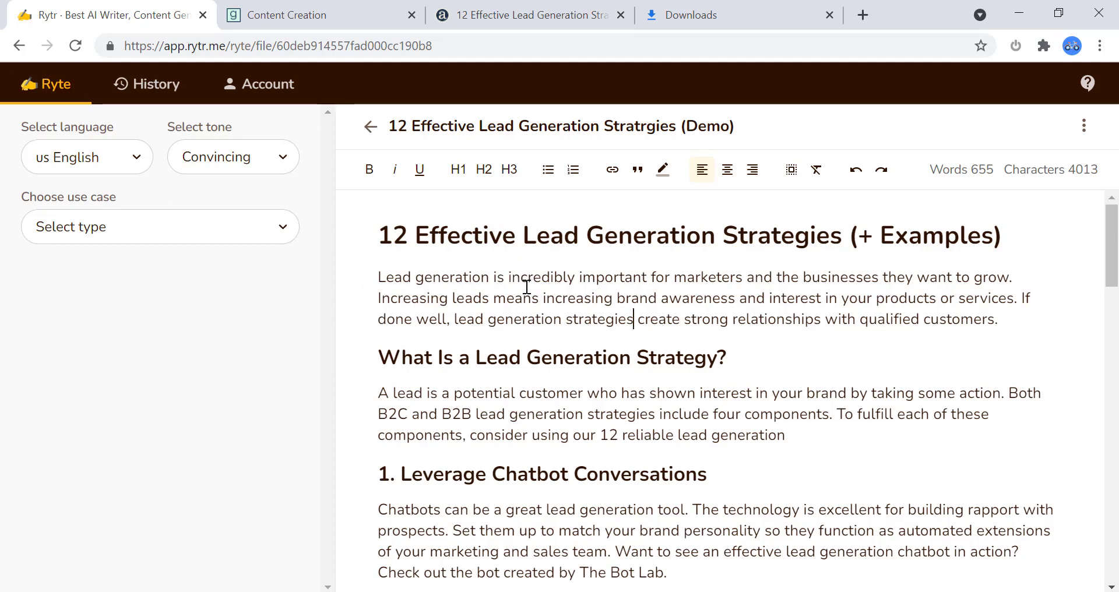
pyautogui.moveTo(1020, 325); pyautogui.dragTo(376, 272)
pyautogui.hotkey('ctrl', 'c')
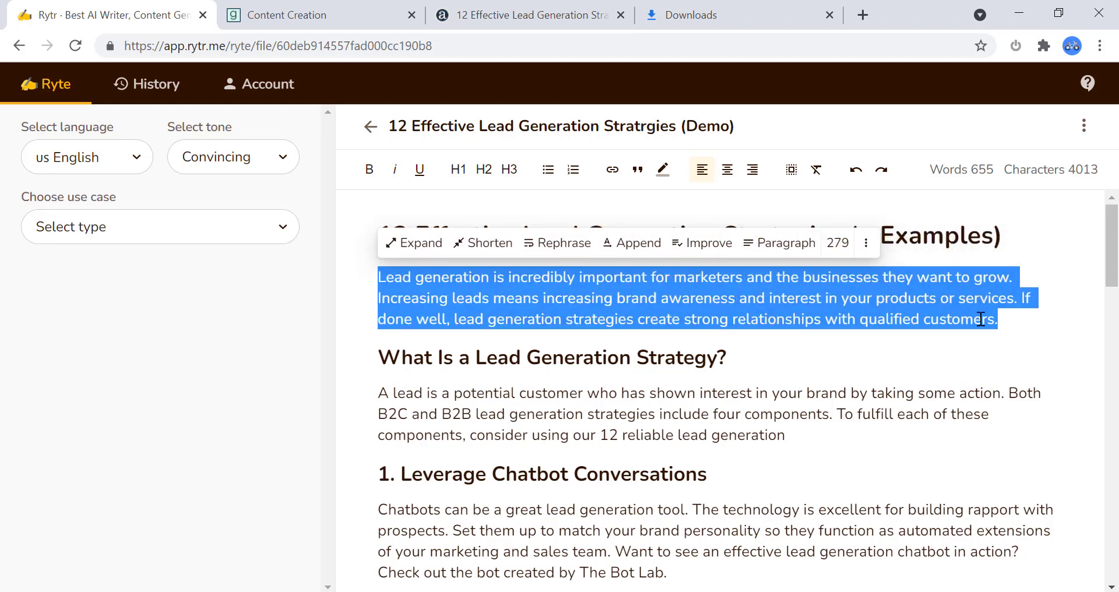
pyautogui.click(1033, 327)
pyautogui.press('Return')
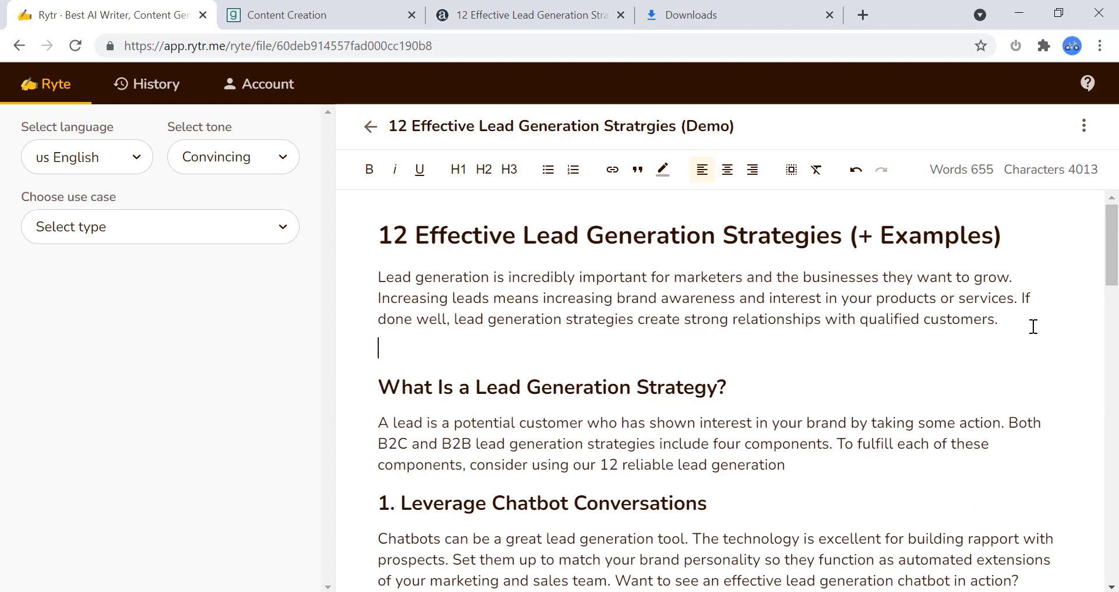
pyautogui.hotkey('ctrl', 'v')
# Highlight the first copy of the introductory paragraph under the title
pyautogui.moveTo(1010, 325); pyautogui.dragTo(369, 282)
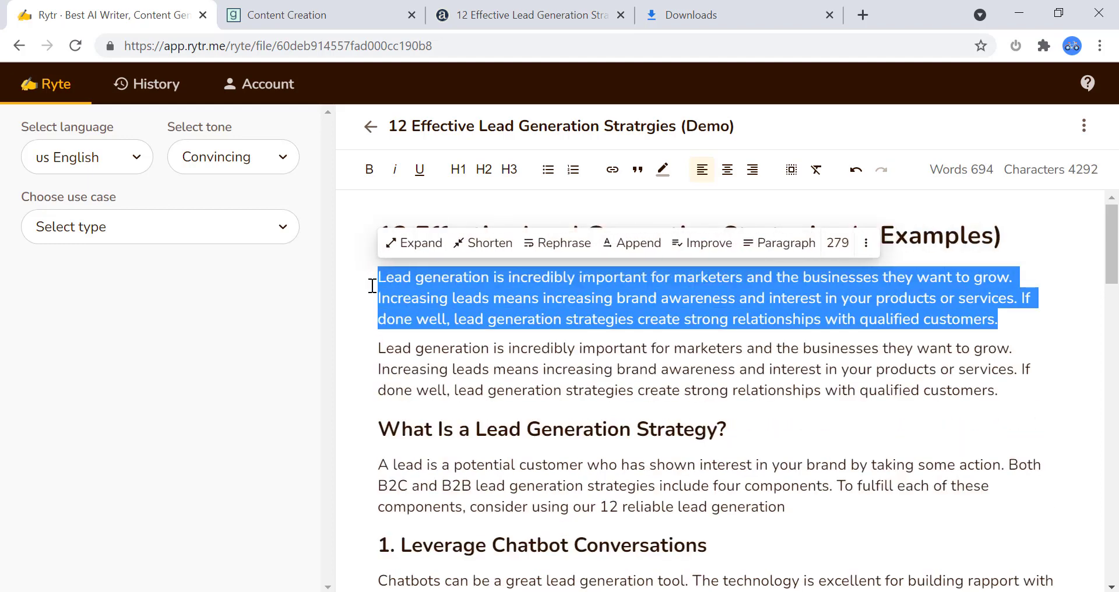
pyautogui.click(662, 170)
pyautogui.click(769, 367)
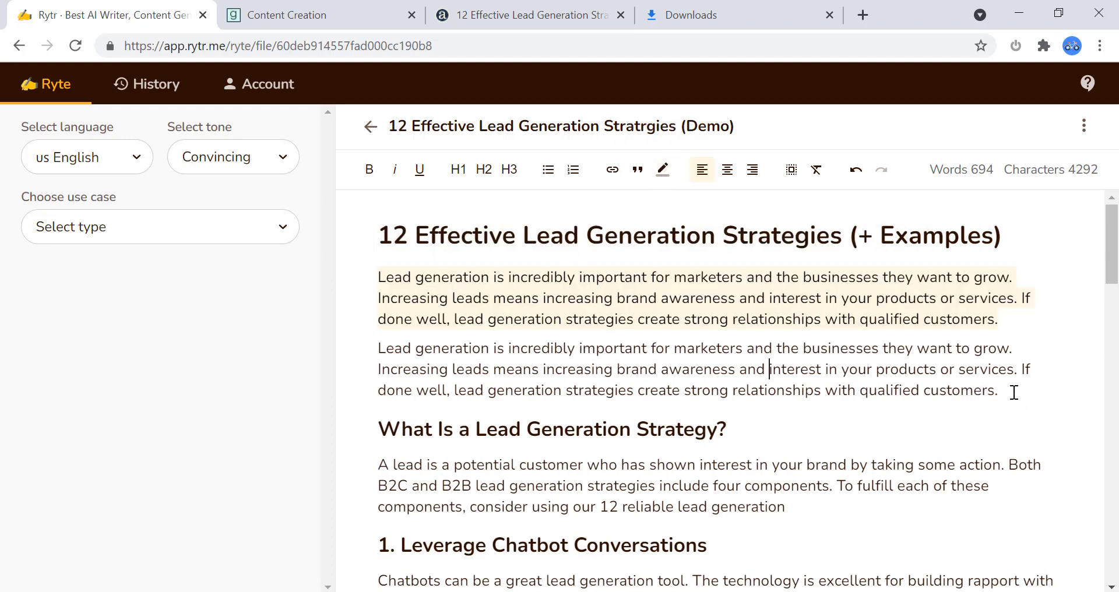
# Try to rephrase the unhighlighted copy of the introductory paragraph with Rephrase, and undo the rewrite
pyautogui.moveTo(1000, 391); pyautogui.dragTo(378, 345)
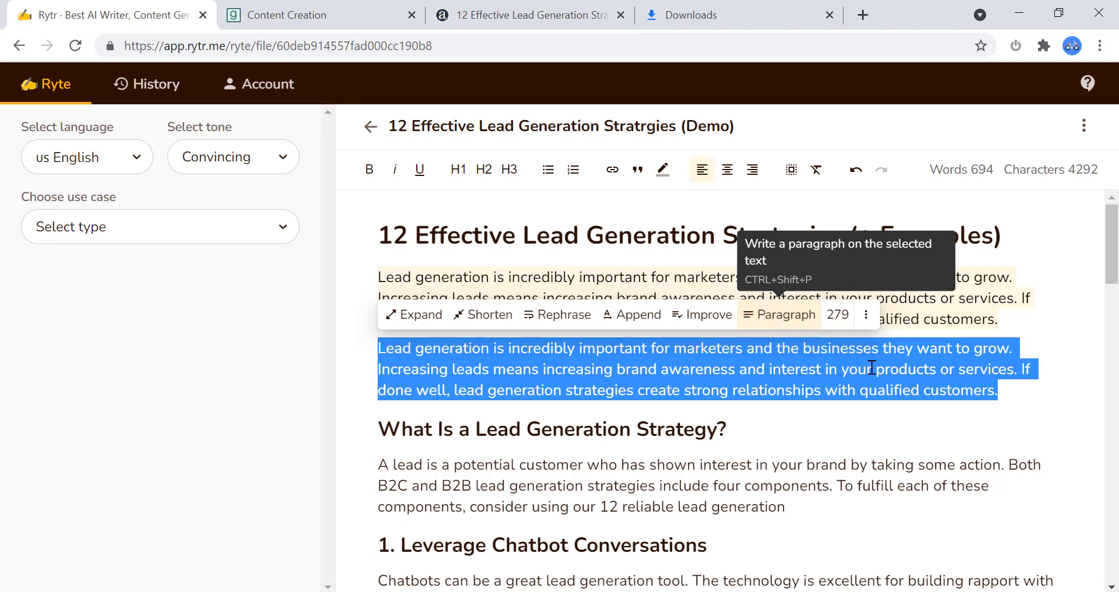
pyautogui.click(886, 392)
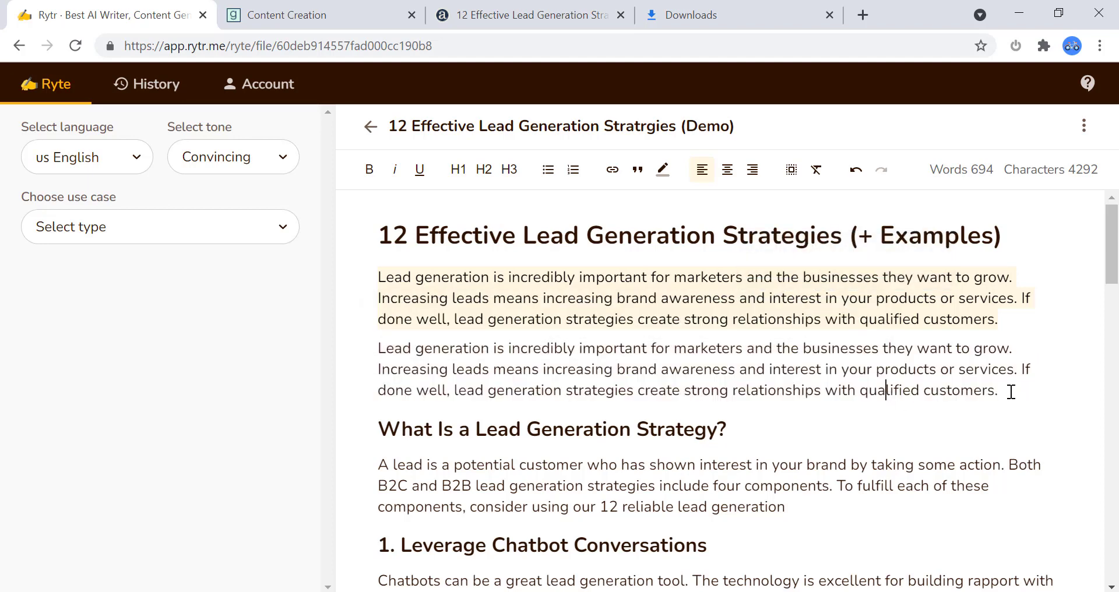
pyautogui.moveTo(1009, 390); pyautogui.dragTo(381, 348)
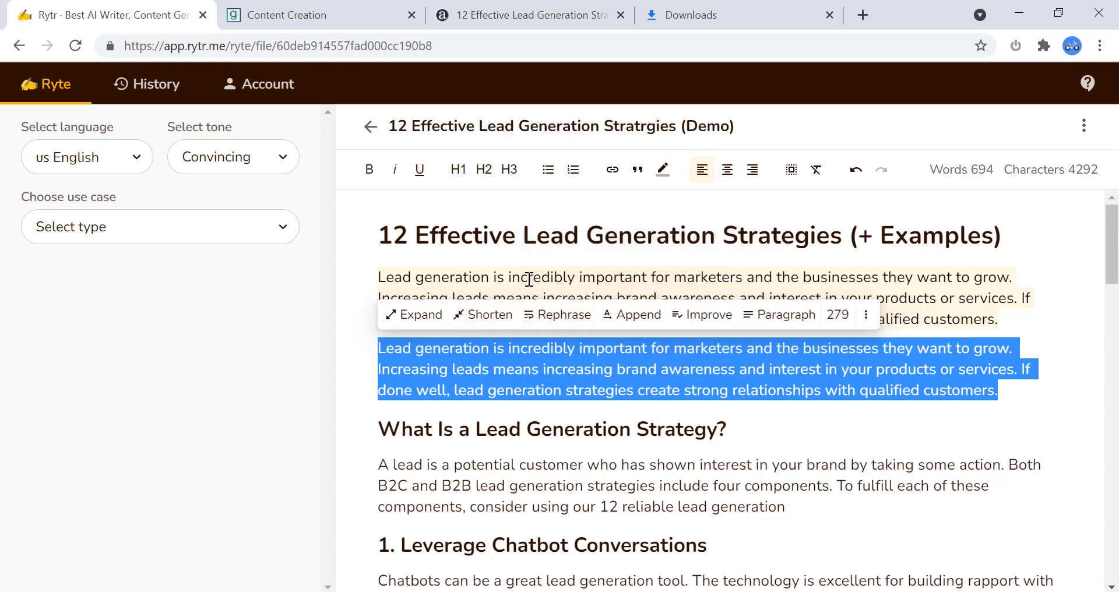
pyautogui.click(559, 318)
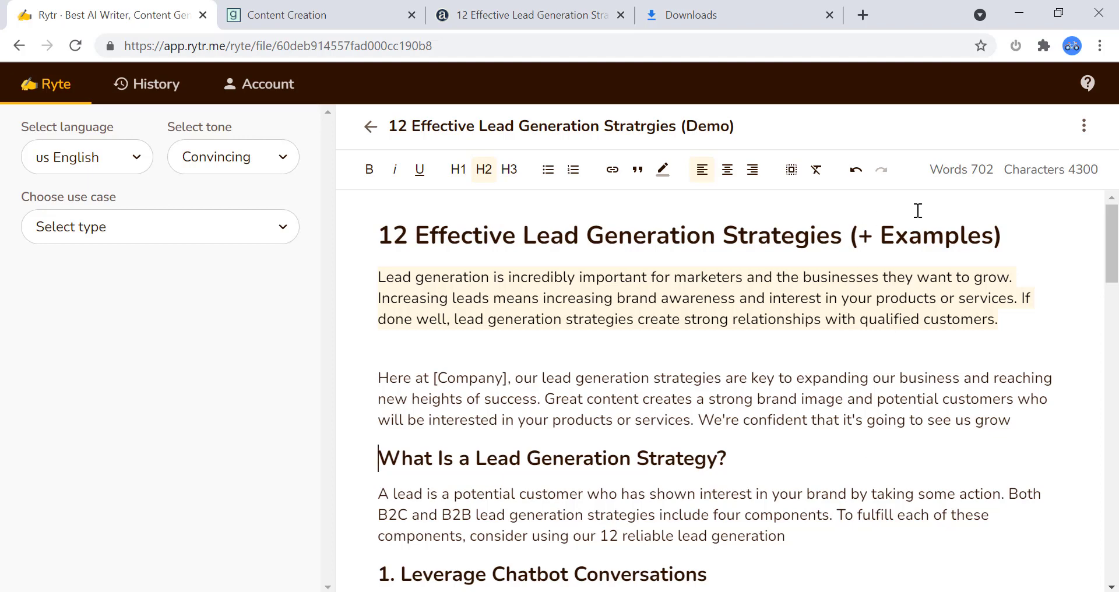
pyautogui.click(856, 170)
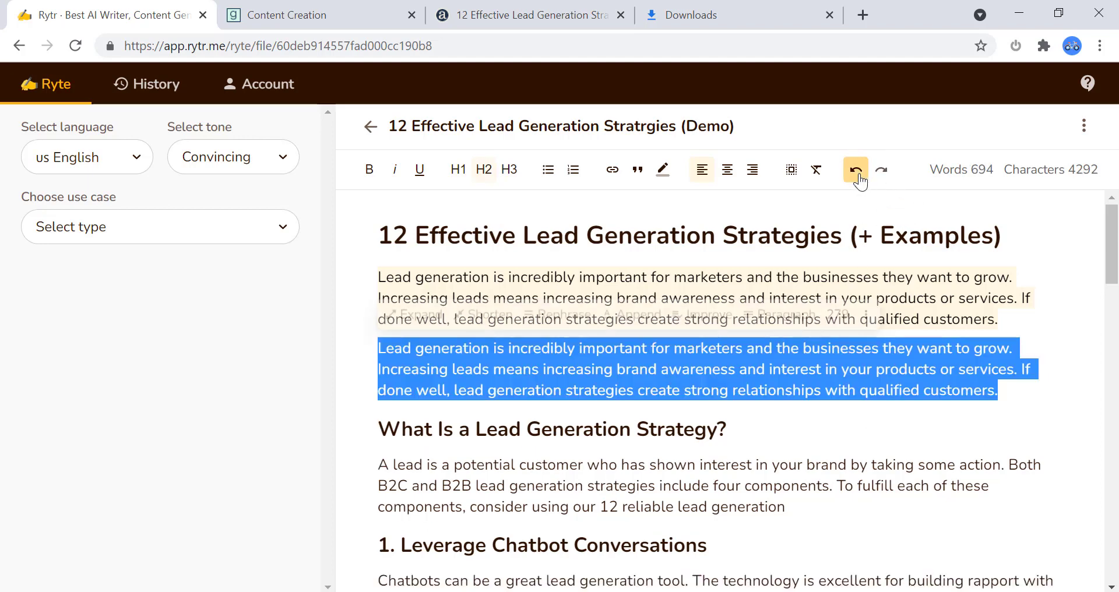
# Rephrase the unhighlighted copy of the introductory paragraph and remove the blank line left above the new text
pyautogui.click(569, 327)
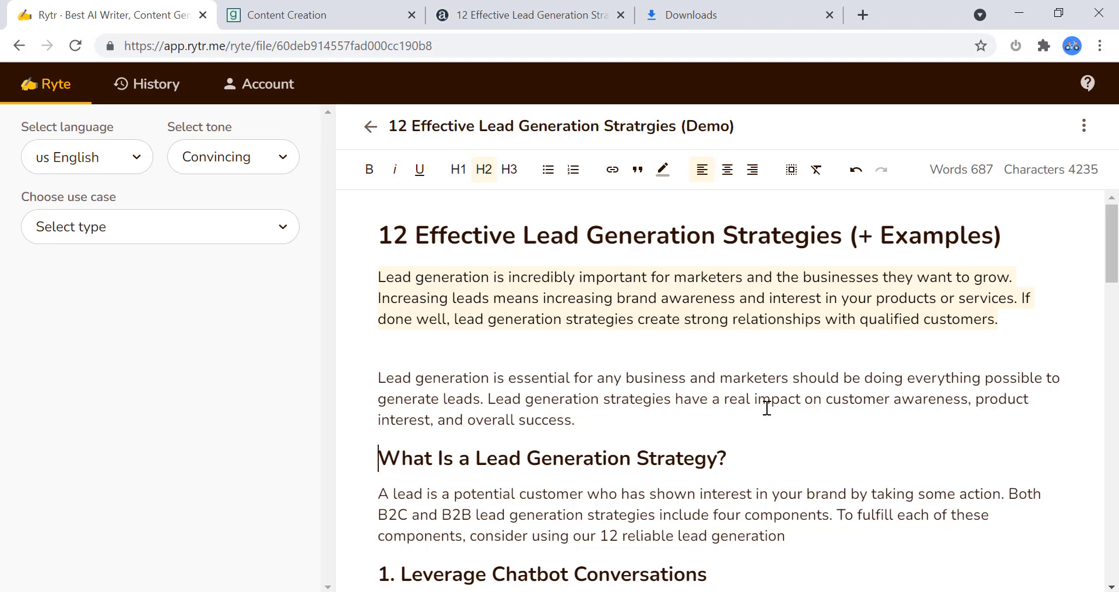
pyautogui.click(465, 355)
pyautogui.press('Delete')
# Check the rephrased introductory paragraph beginning "Lead generation is essential" for plagiarism
pyautogui.moveTo(590, 394); pyautogui.dragTo(370, 351)
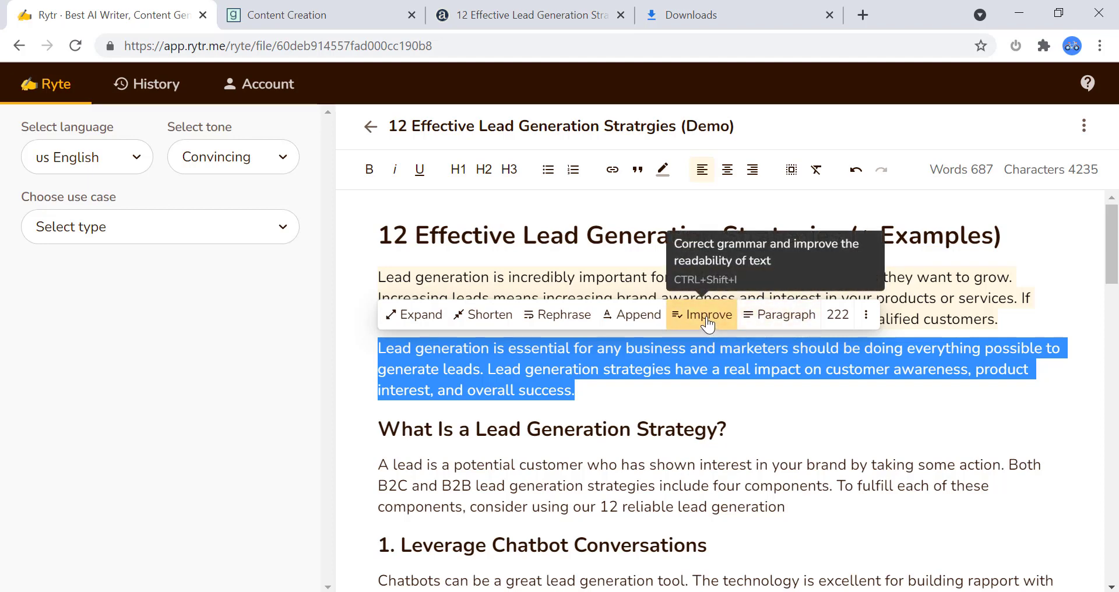
pyautogui.click(865, 319)
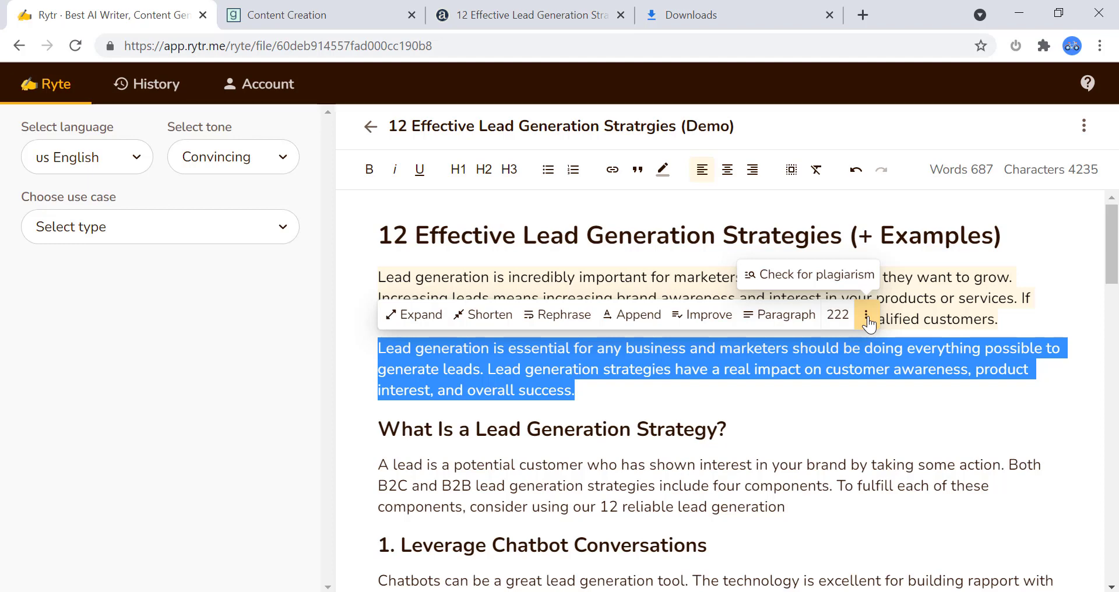
pyautogui.click(866, 320)
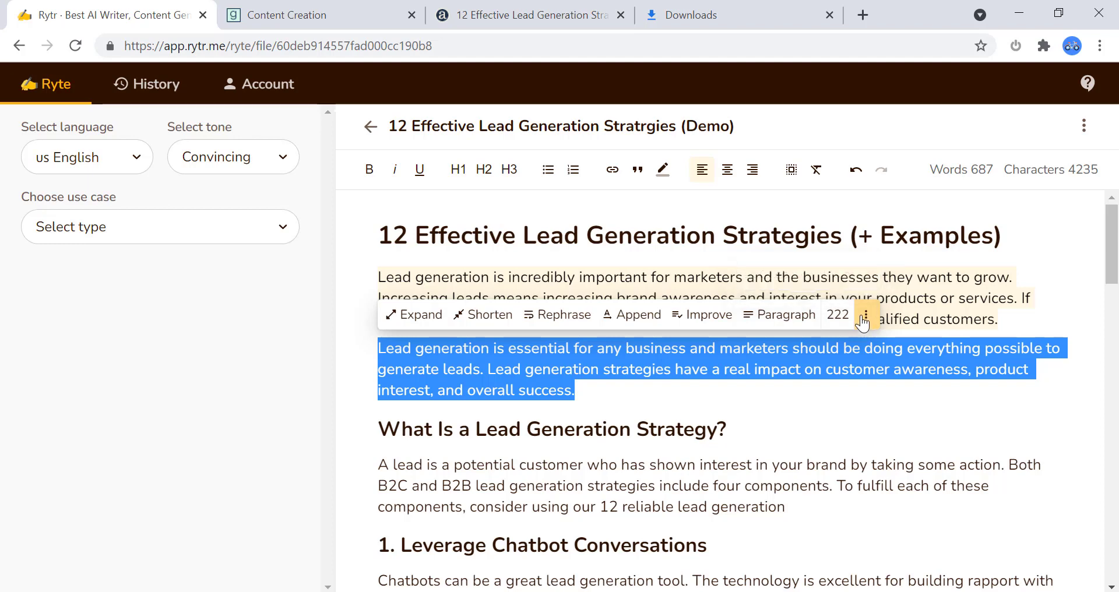
pyautogui.click(867, 320)
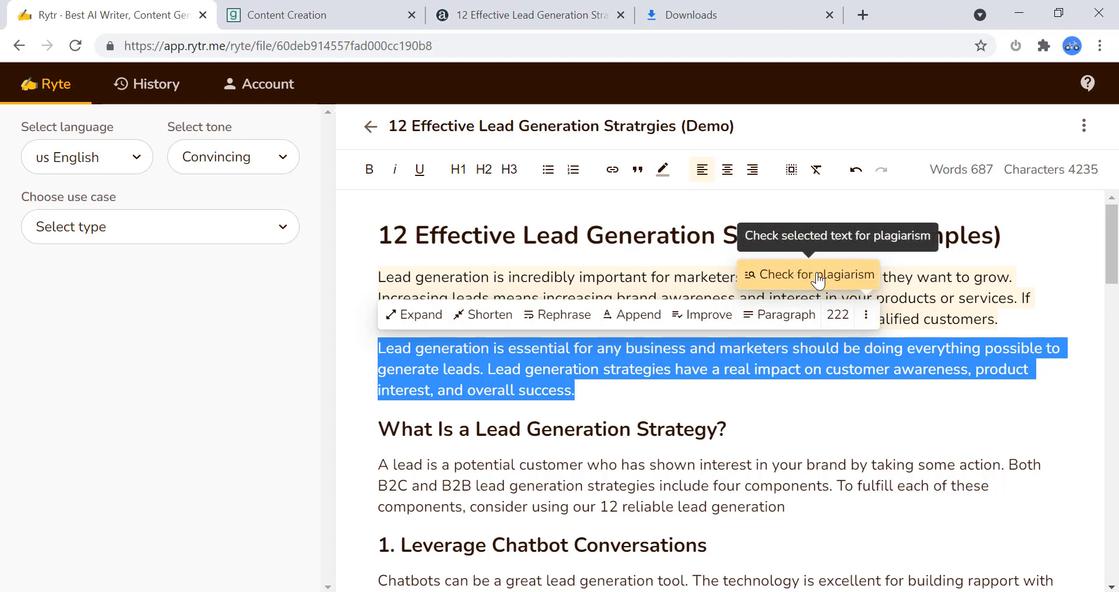
pyautogui.click(818, 279)
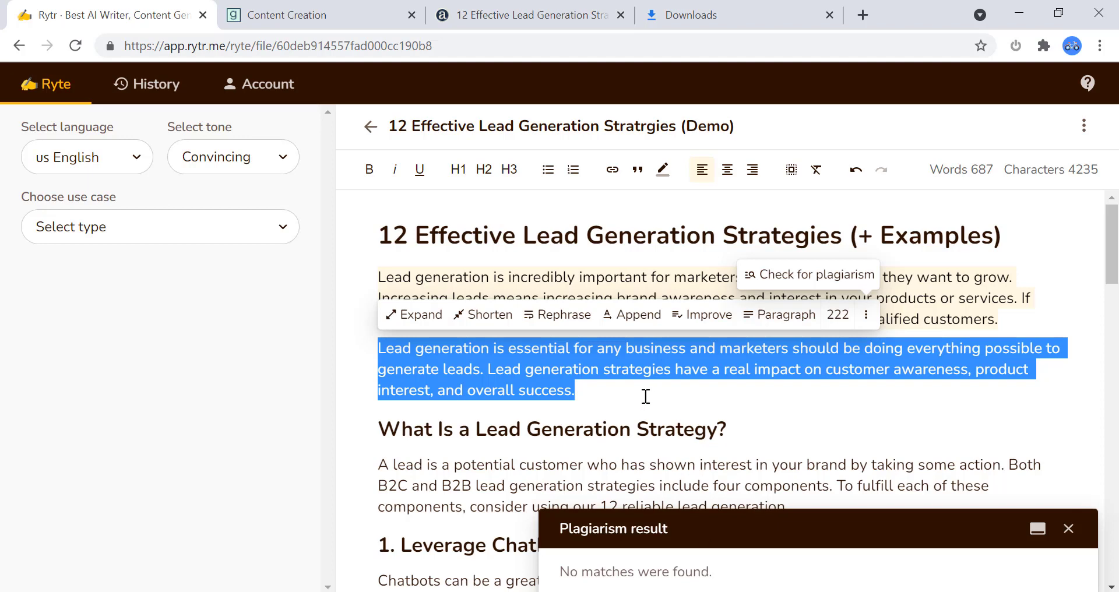
pyautogui.click(621, 386)
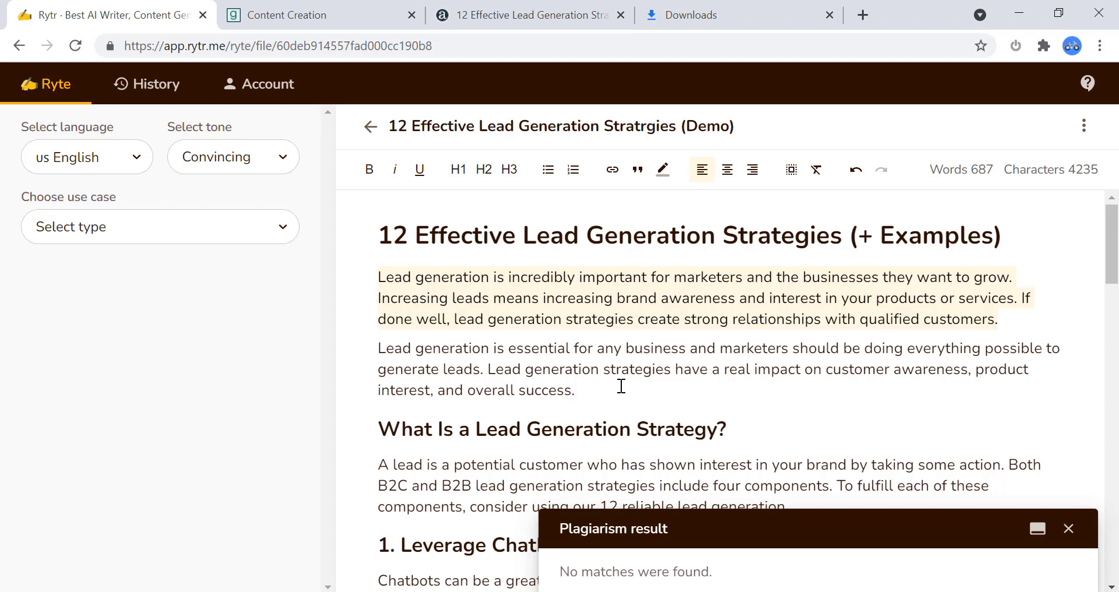
# Generate an additional paragraph from the rephrased introductory paragraph with the Paragraph feature, and close the plagiarism result
pyautogui.moveTo(612, 387); pyautogui.dragTo(375, 349)
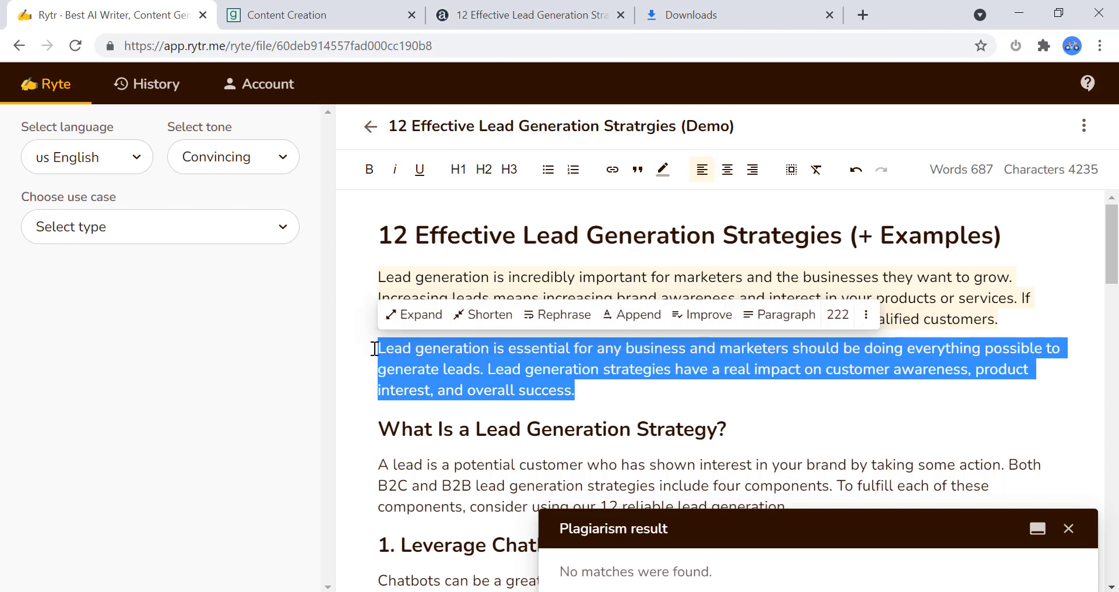
pyautogui.click(785, 327)
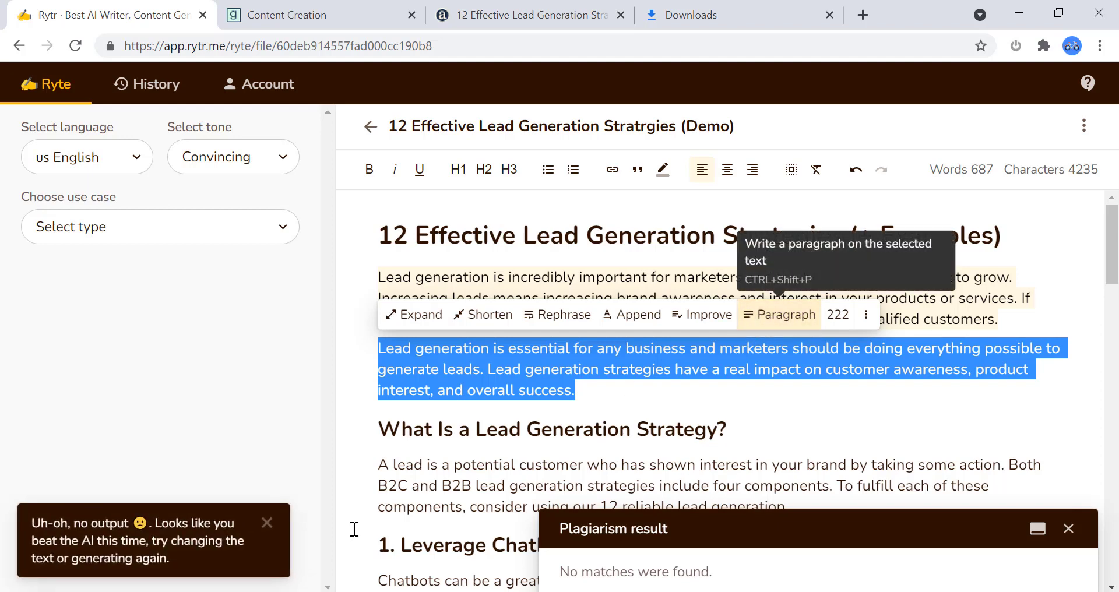
pyautogui.click(266, 523)
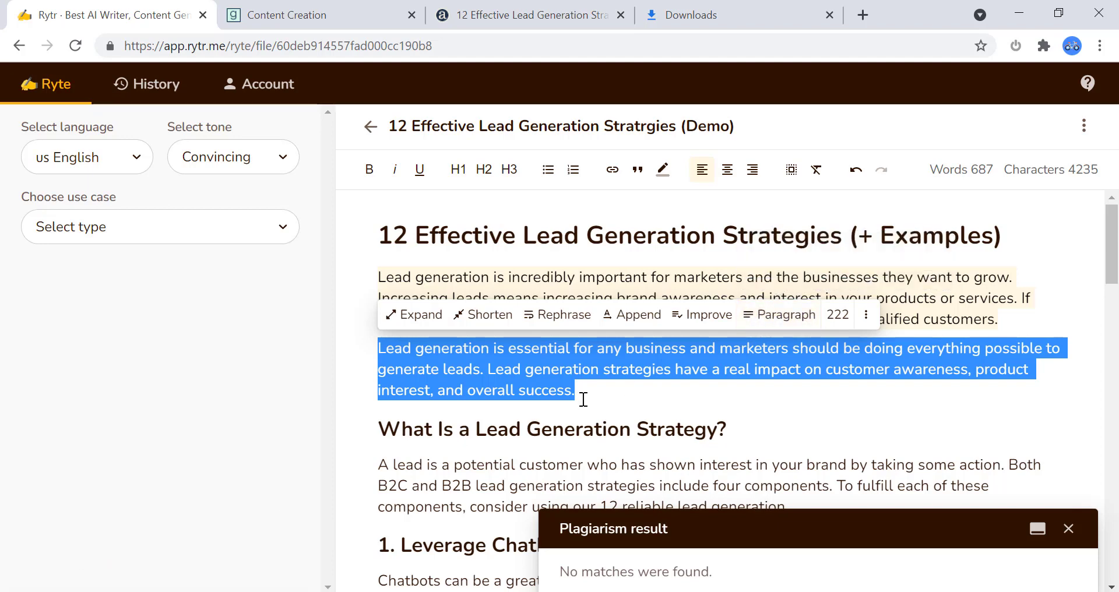
pyautogui.click(782, 324)
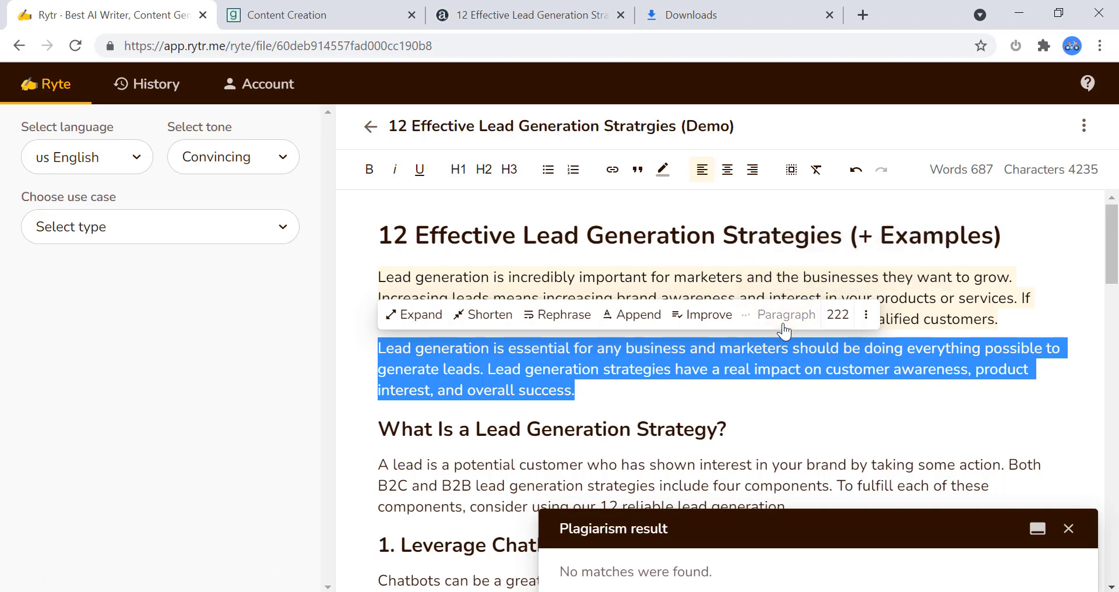
pyautogui.click(708, 396)
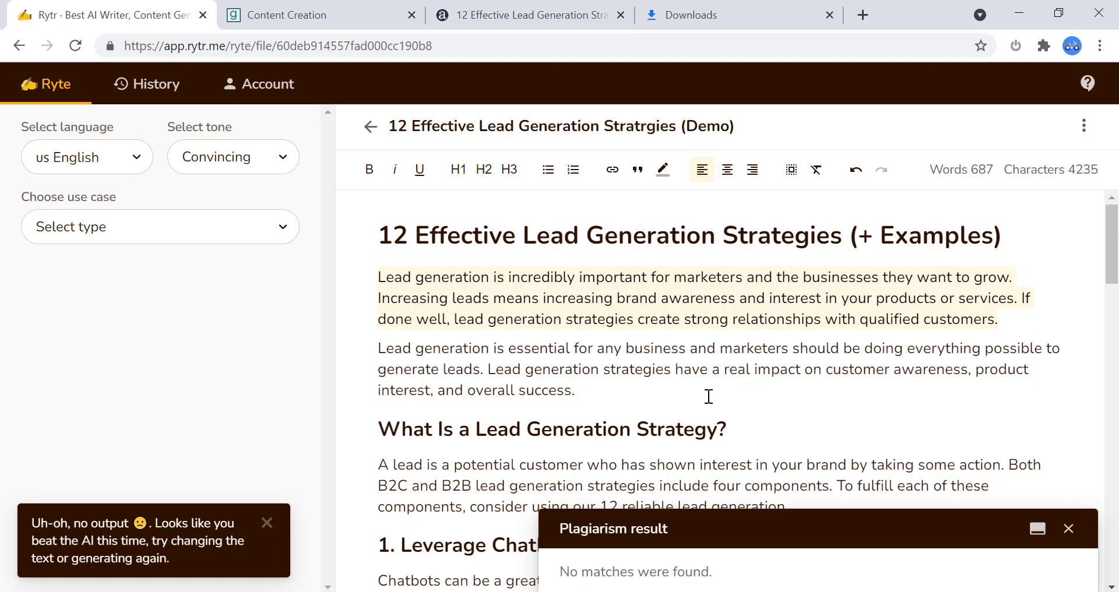
pyautogui.moveTo(672, 392); pyautogui.dragTo(377, 348)
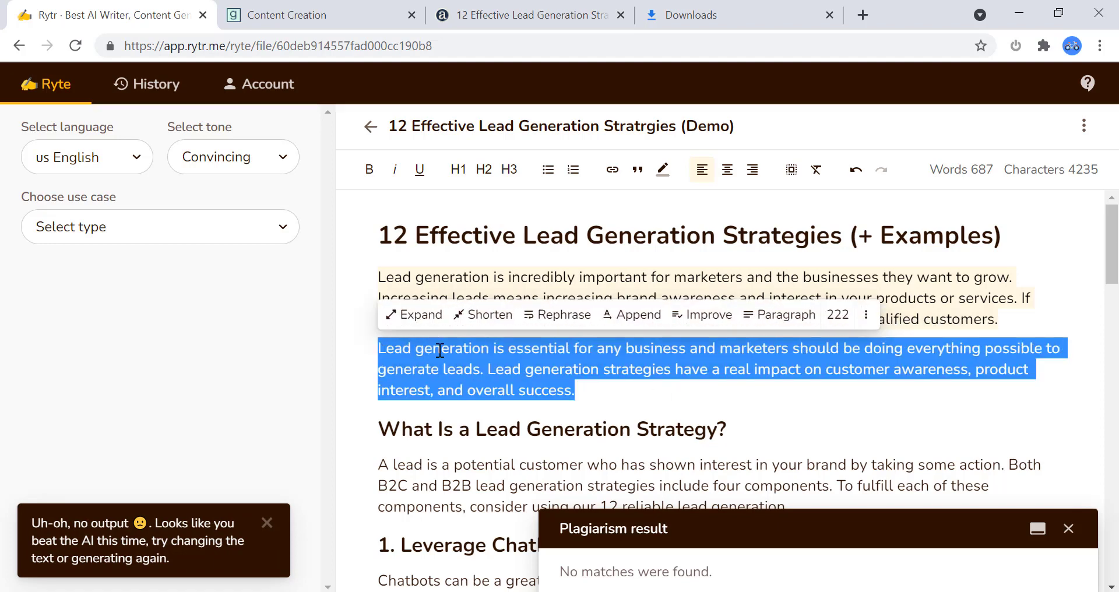
pyautogui.click(769, 318)
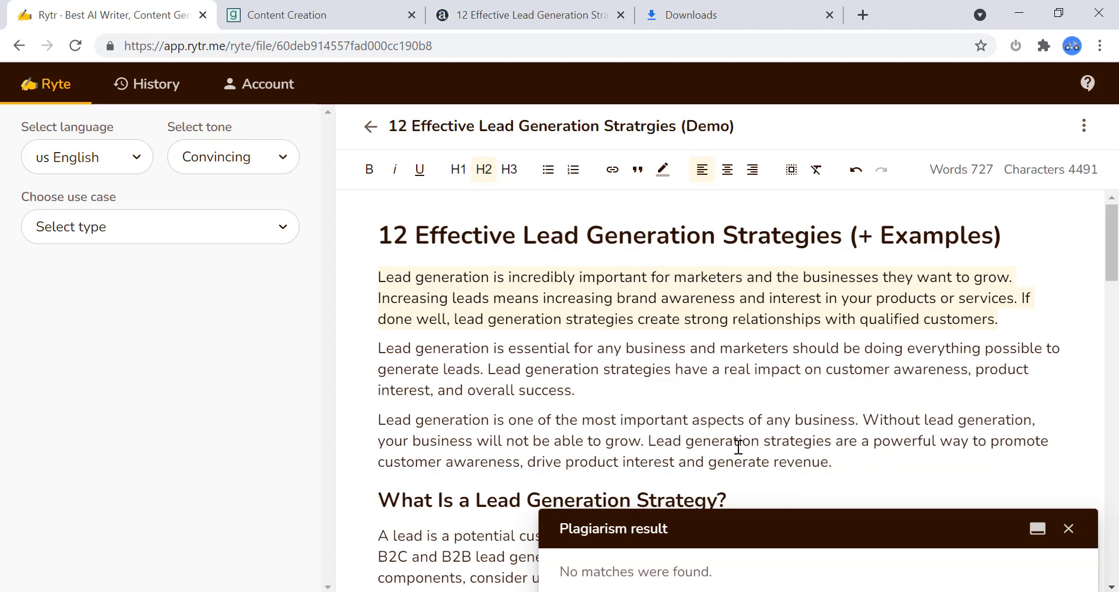
pyautogui.click(863, 463)
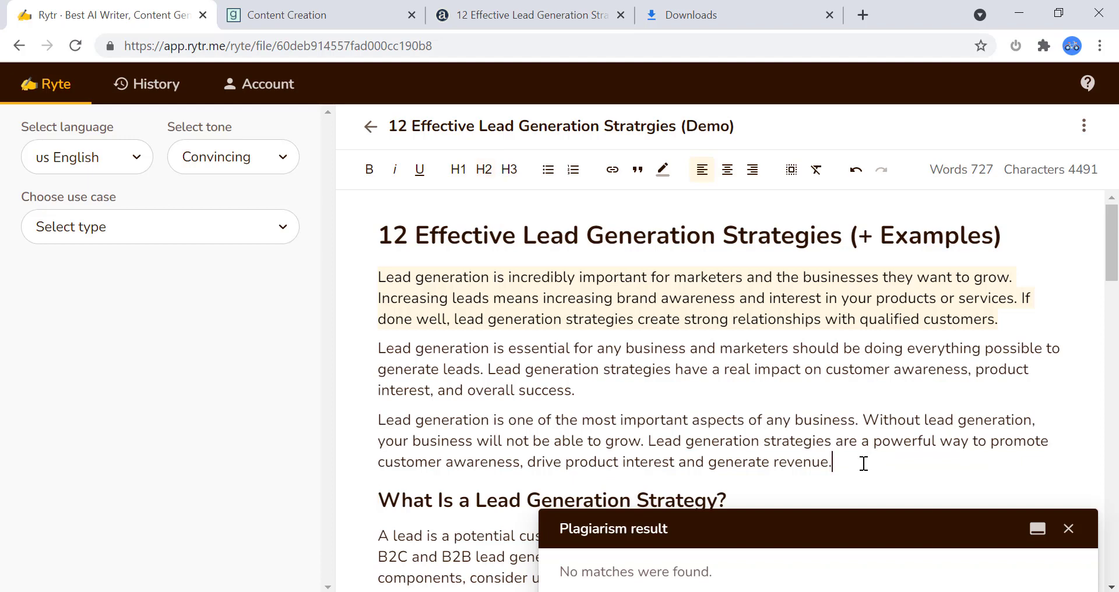
pyautogui.click(1068, 528)
# Duplicate the paragraph beginning "A lead is a potential customer" directly below itself
pyautogui.scroll(-3, 768, 458)
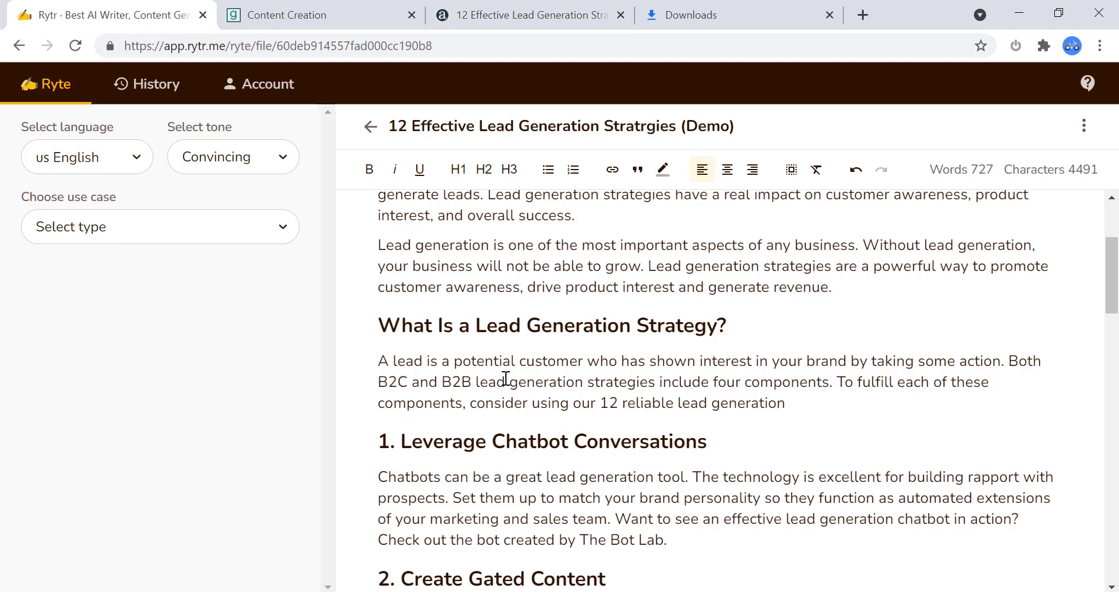
pyautogui.moveTo(378, 361); pyautogui.dragTo(794, 403)
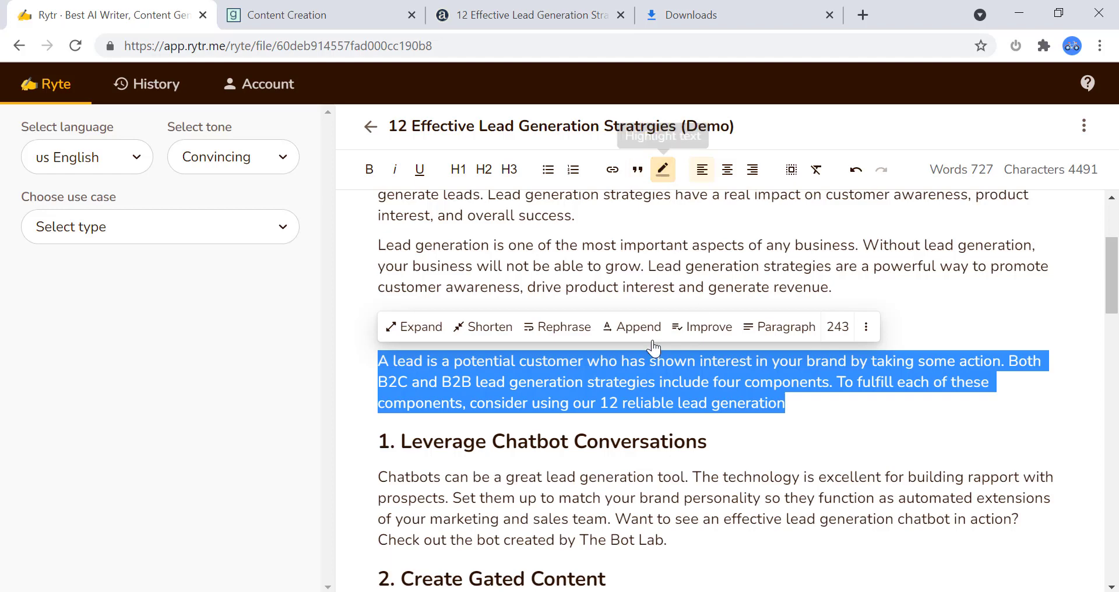
pyautogui.click(802, 403)
pyautogui.press('Return')
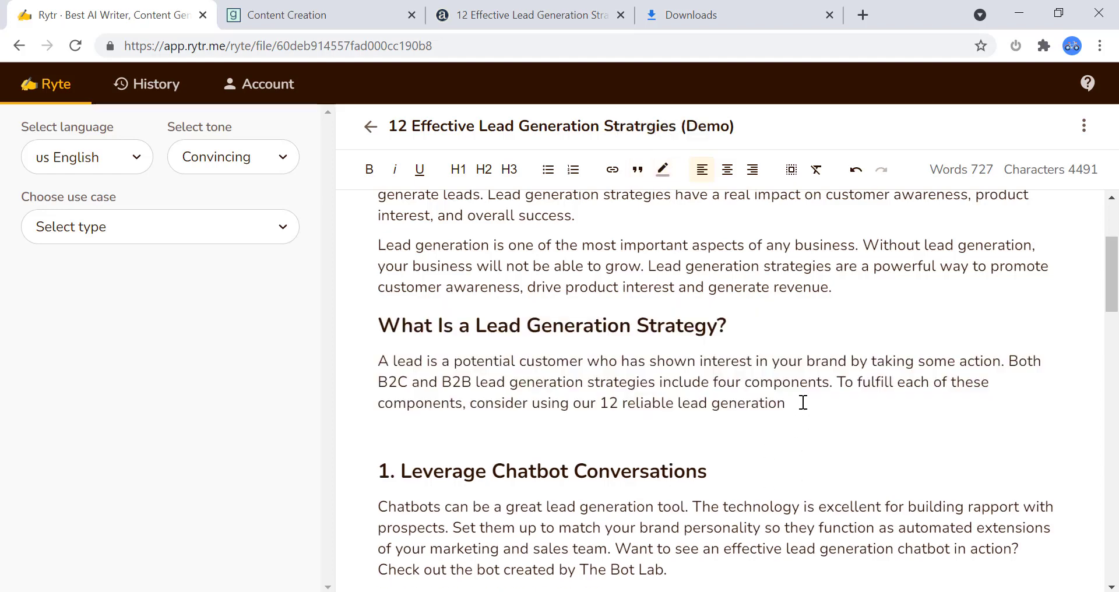
pyautogui.hotkey('ctrl', 'v')
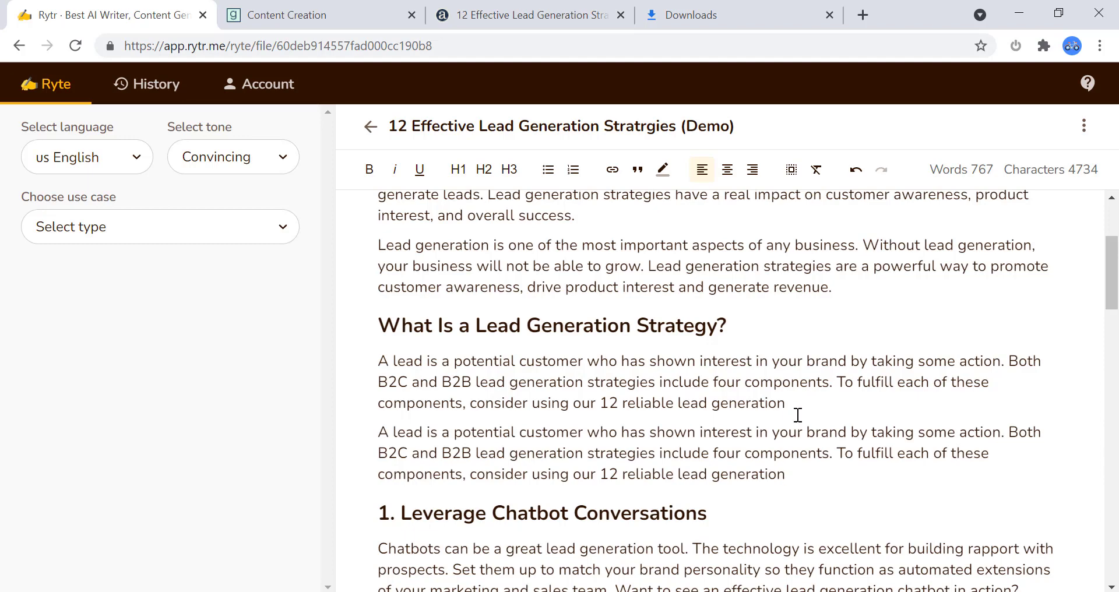
# Highlight the first copy of the paragraph under the heading "What Is a Lead Generation Strategy?"
pyautogui.moveTo(795, 415); pyautogui.dragTo(375, 355)
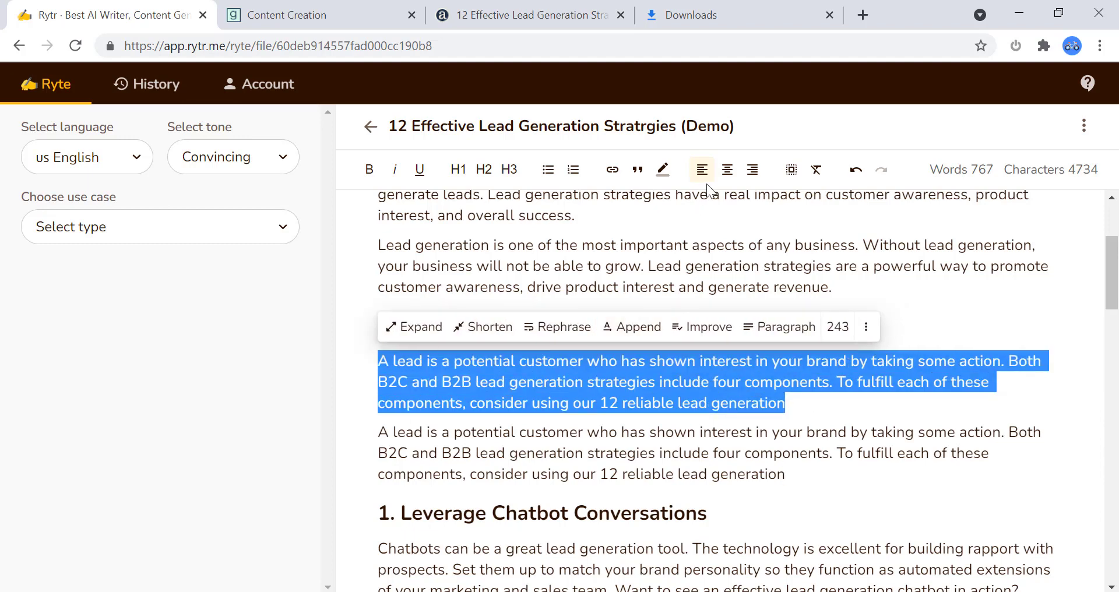
pyautogui.click(663, 170)
pyautogui.click(850, 418)
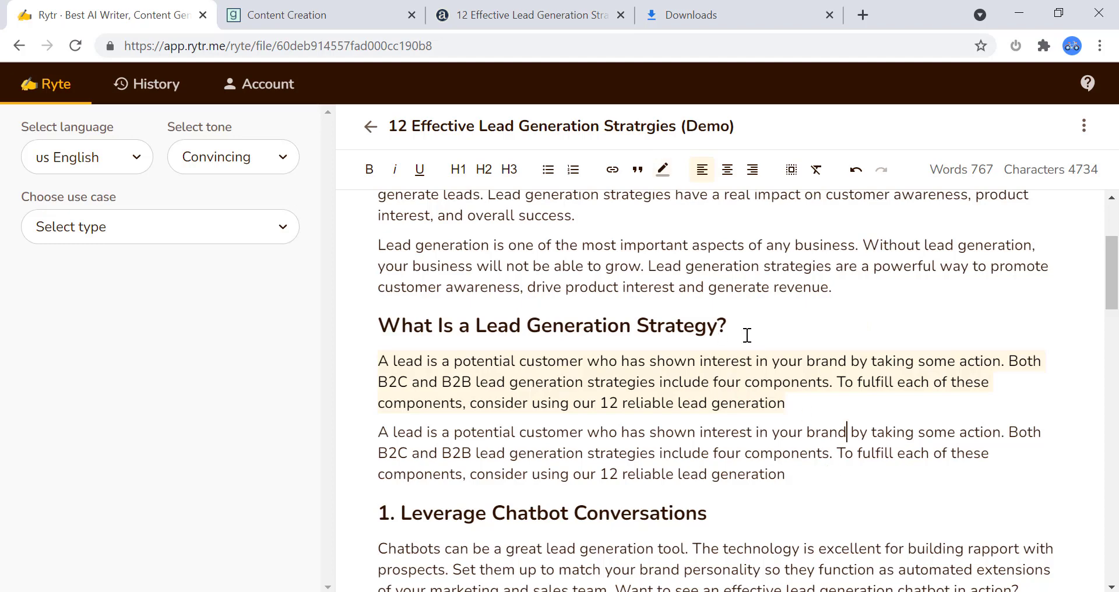
# Generate a paragraph from the heading "What Is a Lead Generation Strategy?" with the Paragraph feature
pyautogui.moveTo(730, 325); pyautogui.dragTo(377, 314)
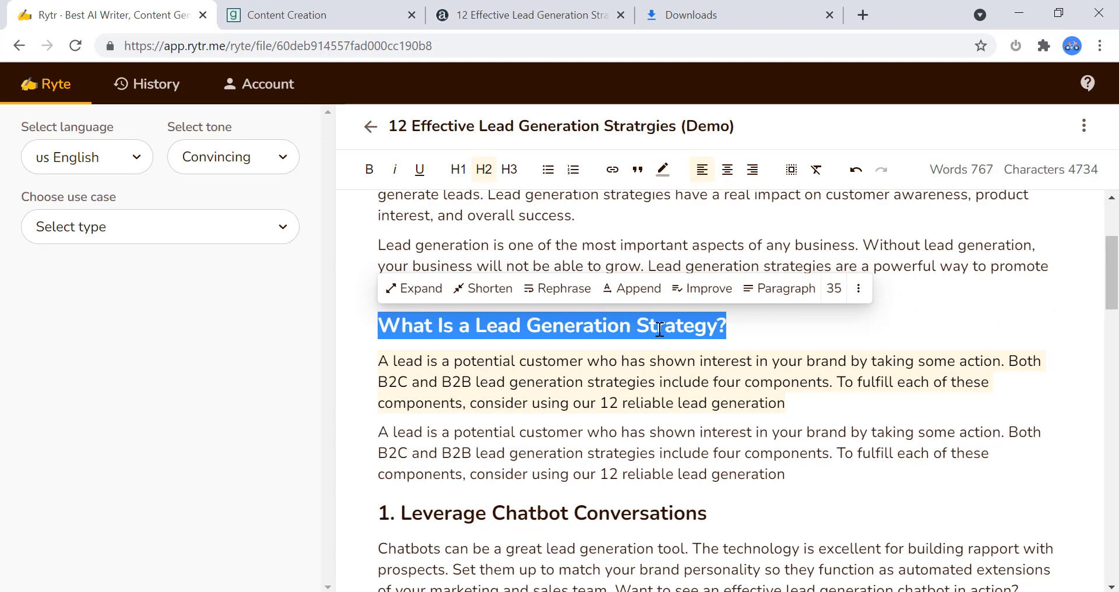
pyautogui.moveTo(736, 322); pyautogui.dragTo(383, 321)
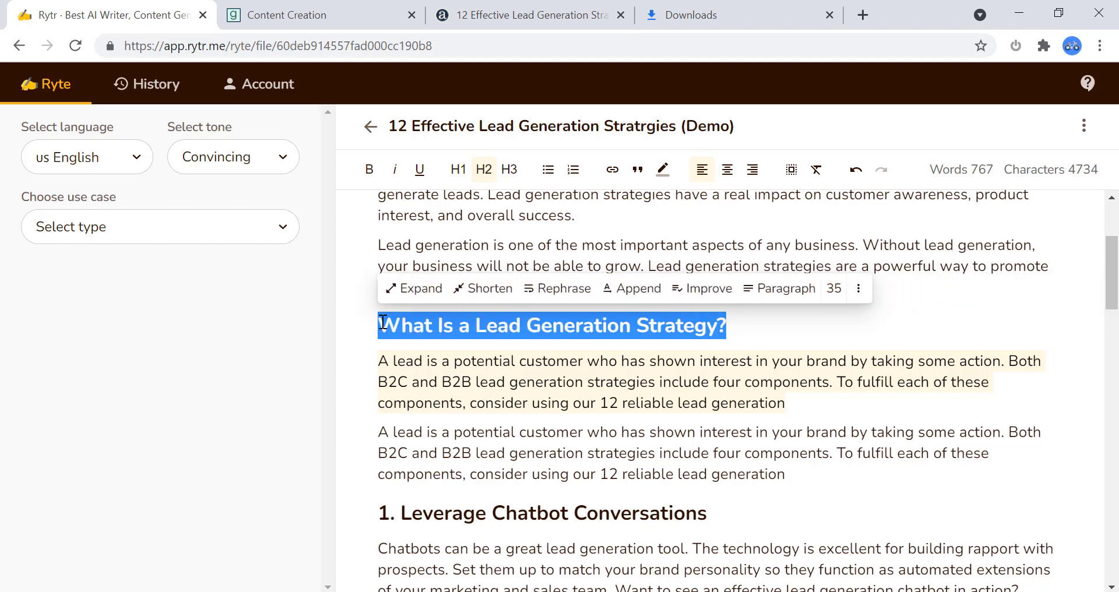
pyautogui.click(787, 296)
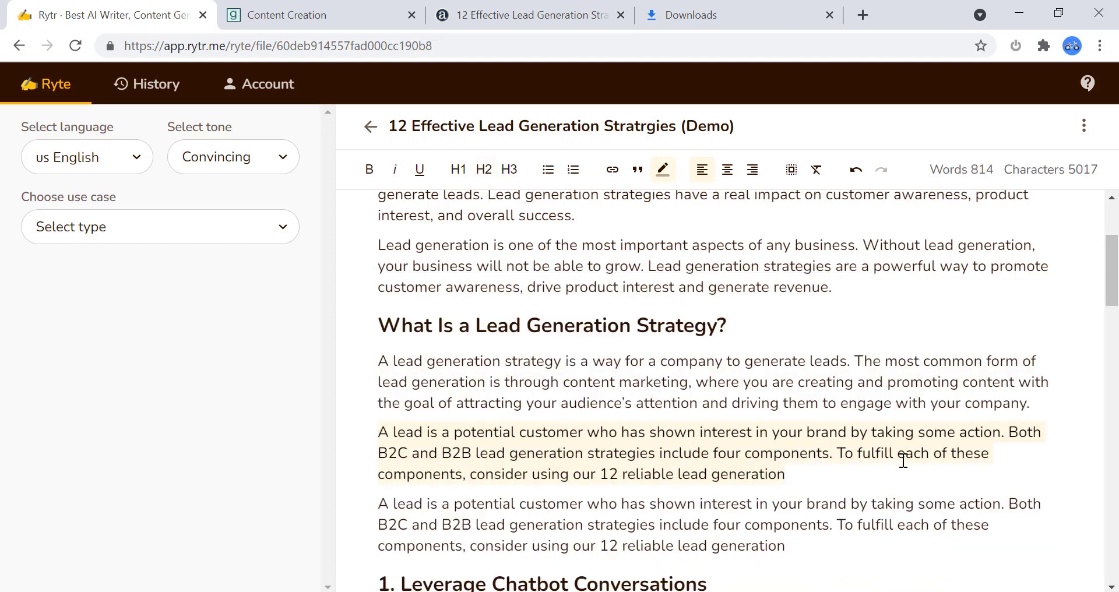
# Try to rephrase the unhighlighted copy of the paragraph beginning "A lead is a potential customer" with the Rephrase feature
pyautogui.scroll(-1, 902, 460)
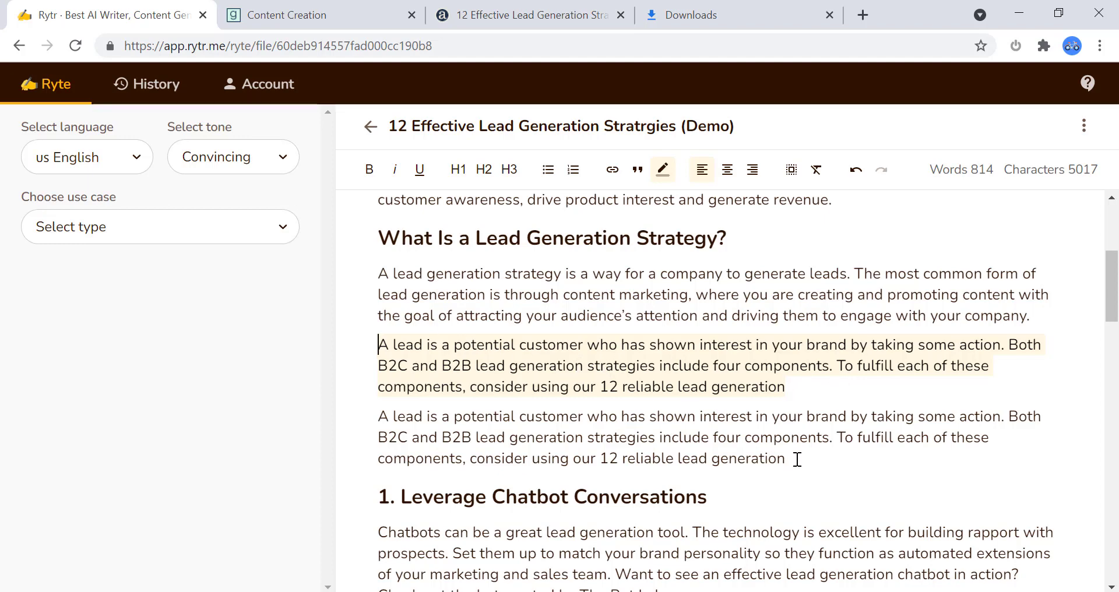
pyautogui.moveTo(797, 460); pyautogui.dragTo(371, 418)
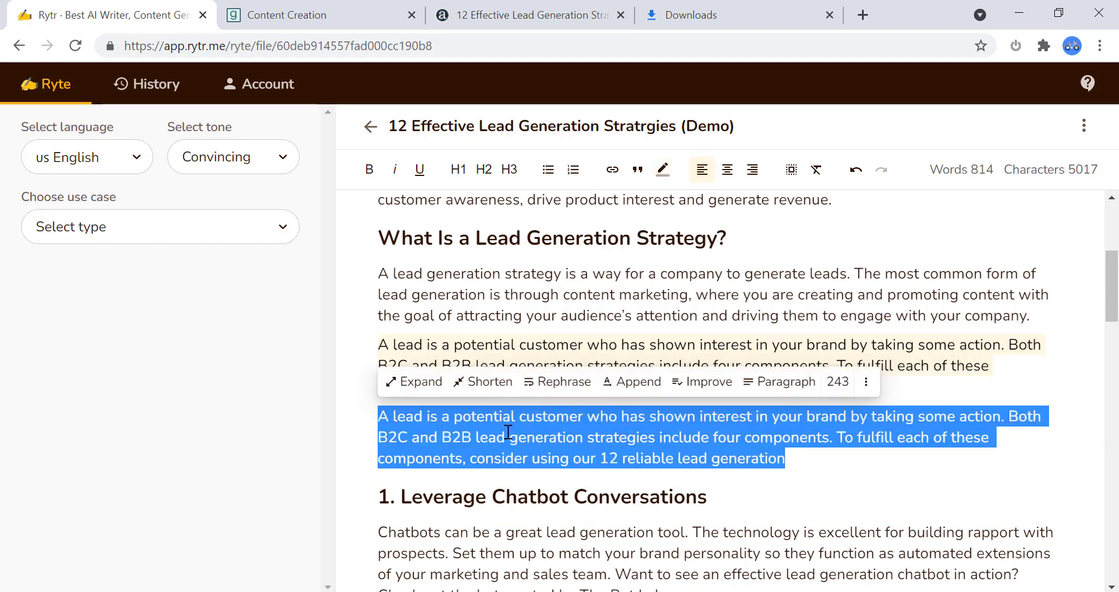
pyautogui.click(563, 382)
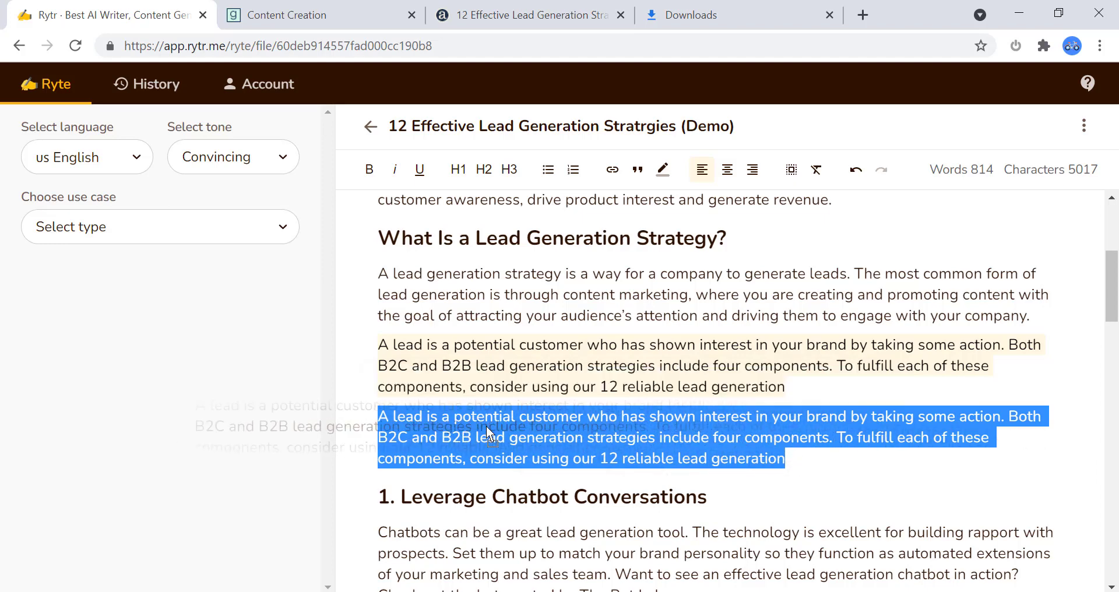
pyautogui.click(808, 462)
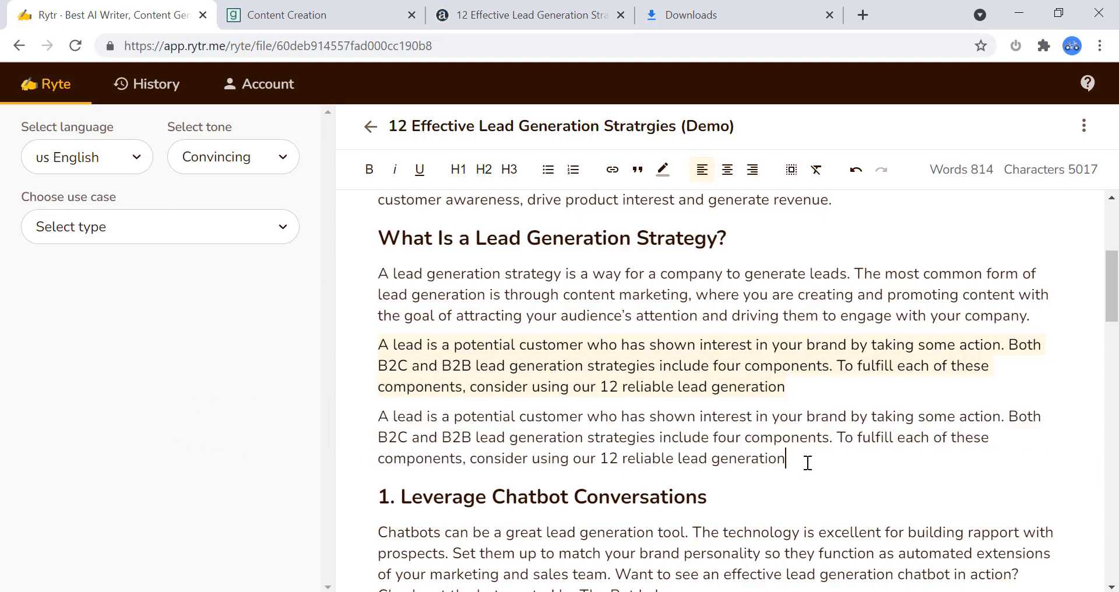
pyautogui.moveTo(808, 462); pyautogui.dragTo(376, 417)
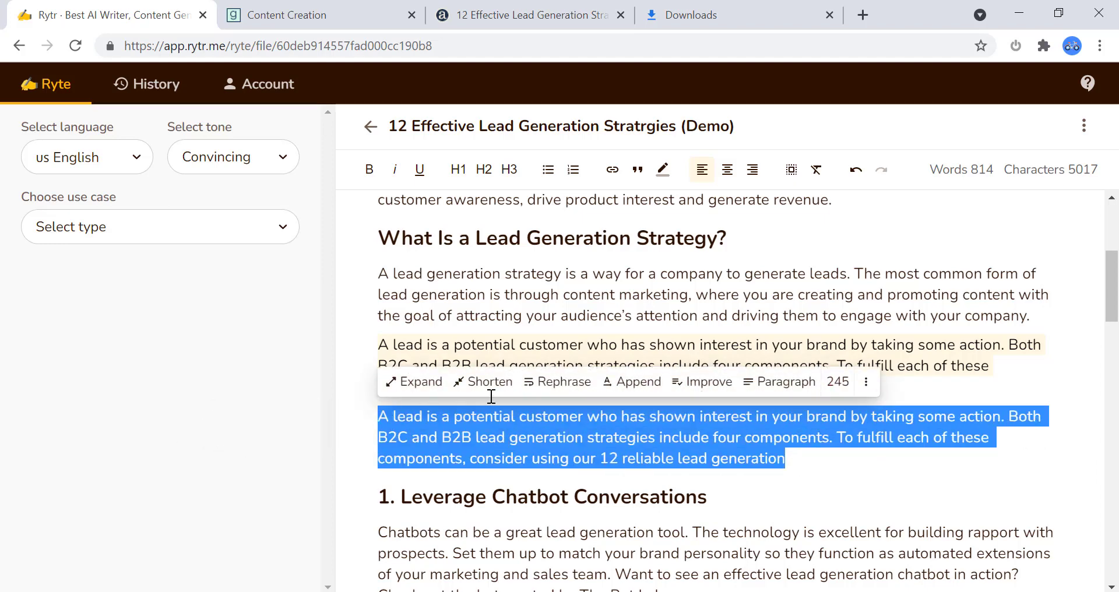
pyautogui.click(564, 383)
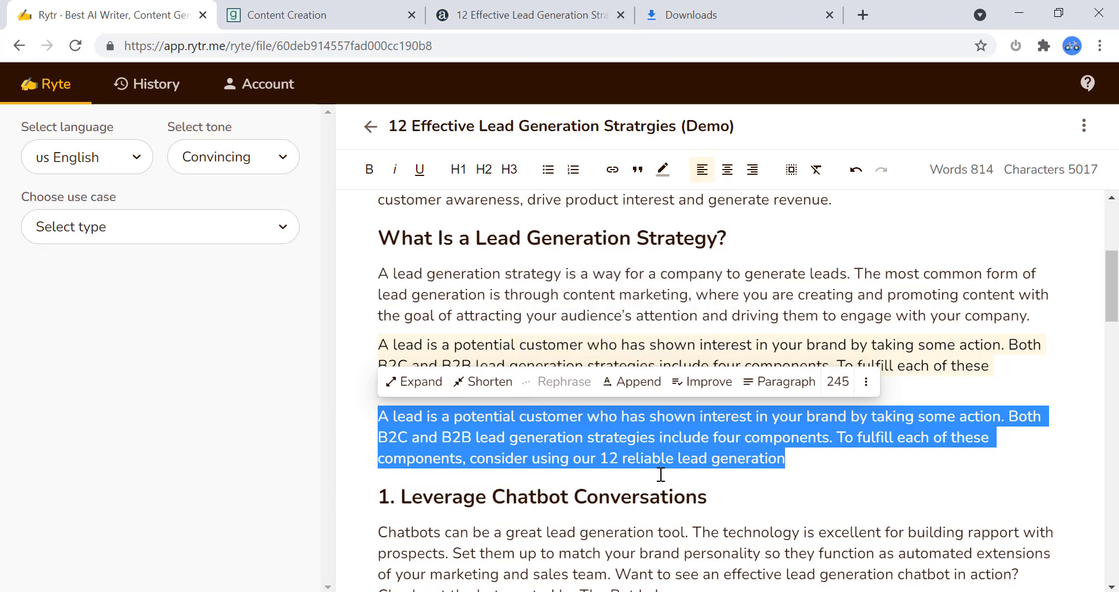
pyautogui.scroll(-1, 660, 474)
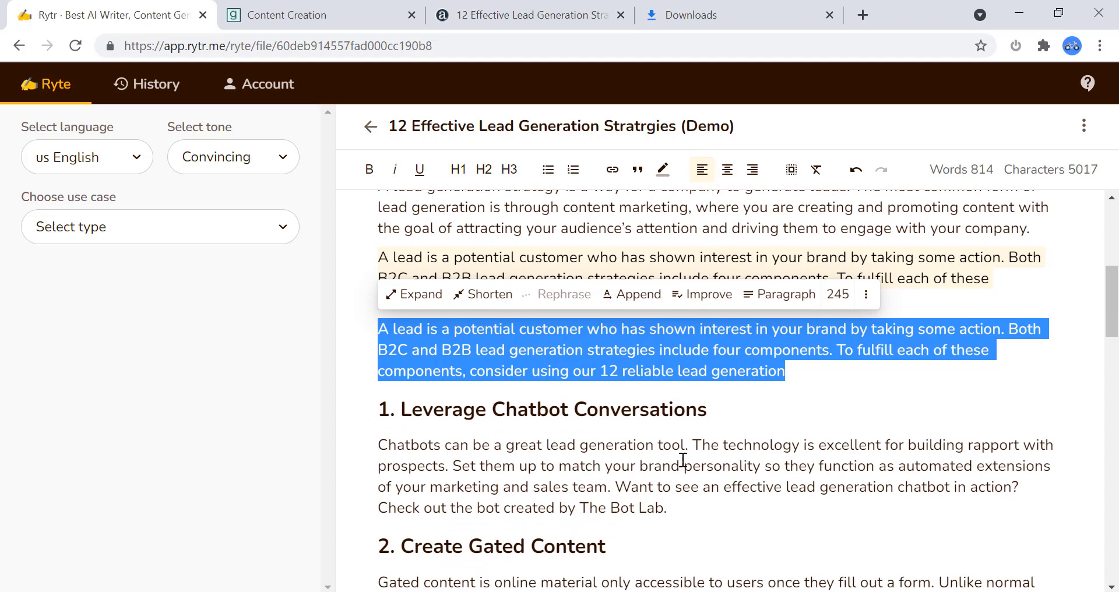
pyautogui.click(753, 425)
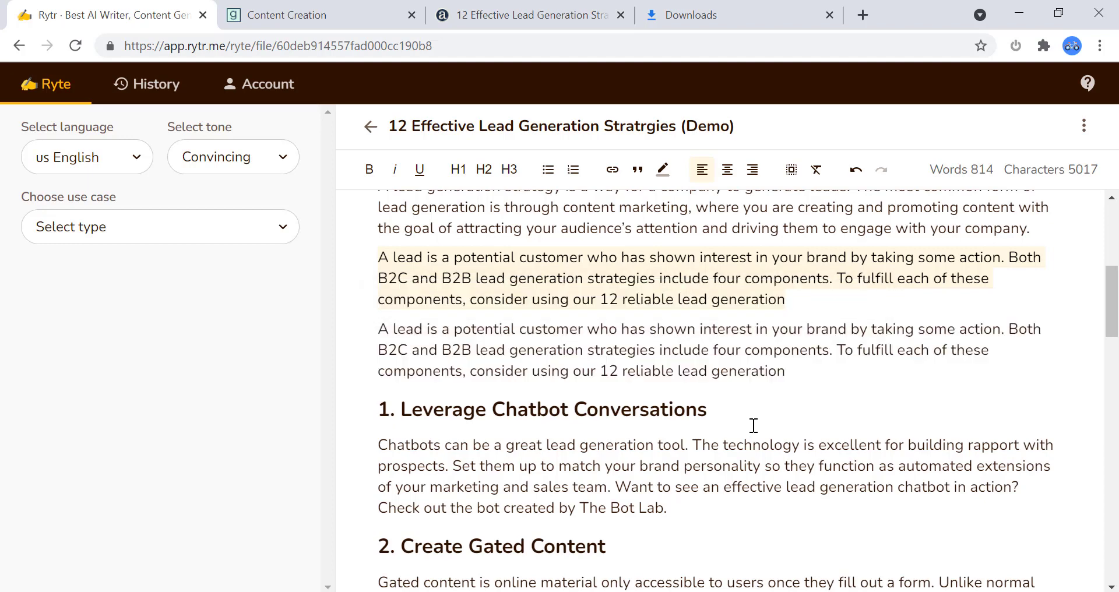
pyautogui.moveTo(792, 372); pyautogui.dragTo(382, 321)
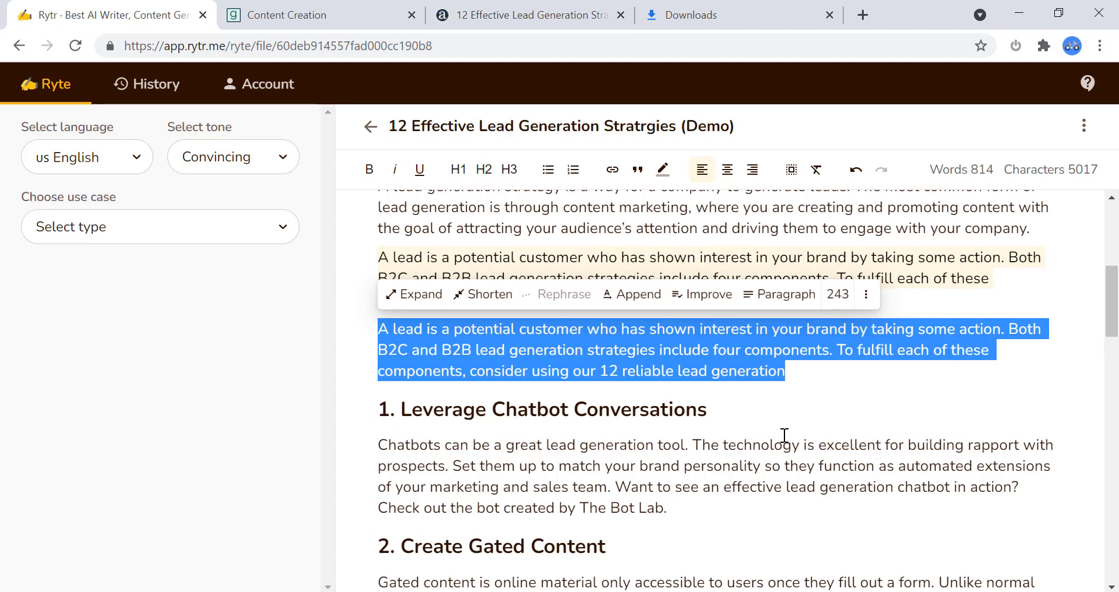
pyautogui.click(810, 413)
pyautogui.moveTo(788, 371); pyautogui.dragTo(375, 328)
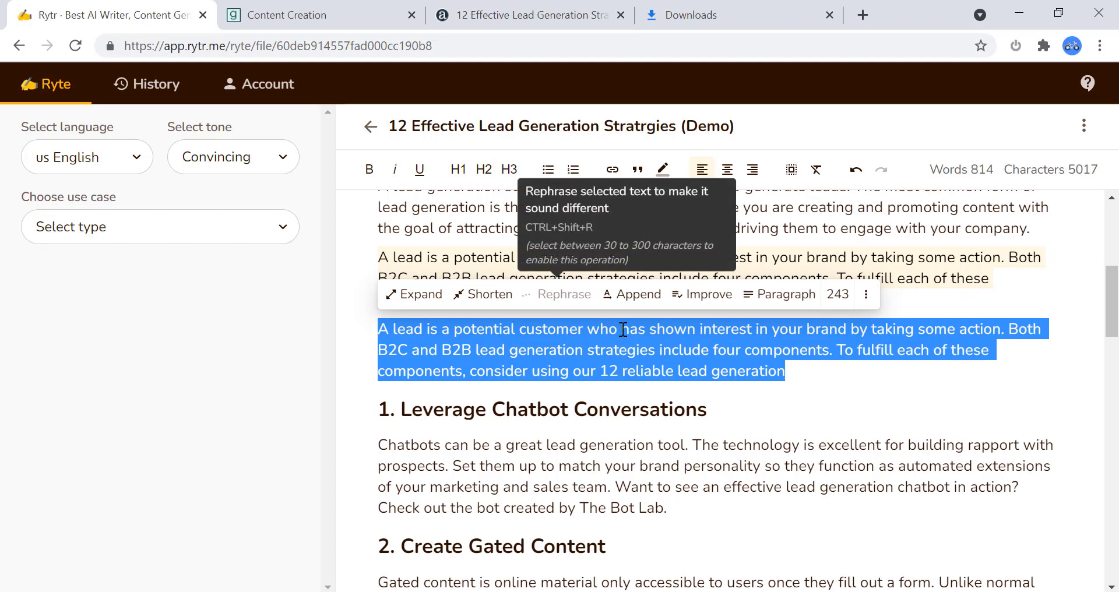
pyautogui.click(819, 403)
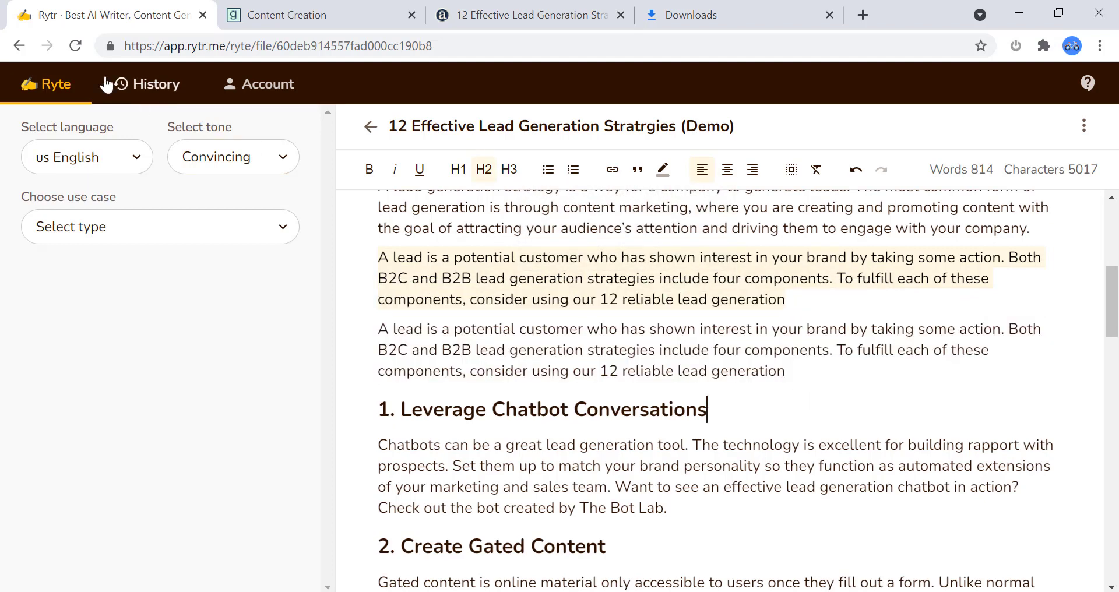
# Reload the document and try to rephrase the introductory paragraph beginning "Lead generation is one of the most important aspects"
pyautogui.click(82, 47)
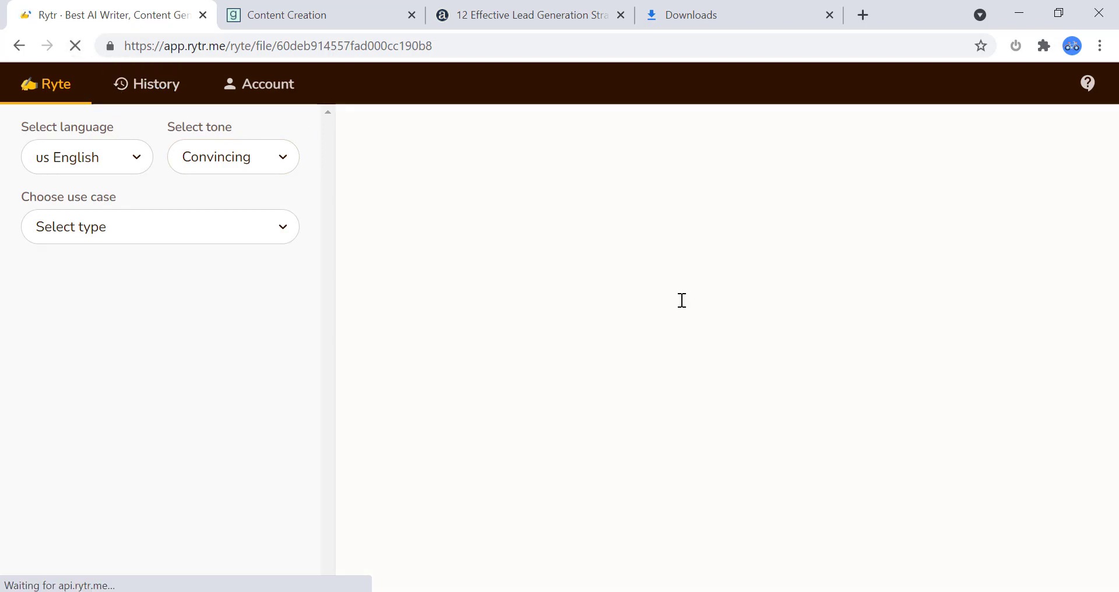
pyautogui.scroll(-3, 839, 466)
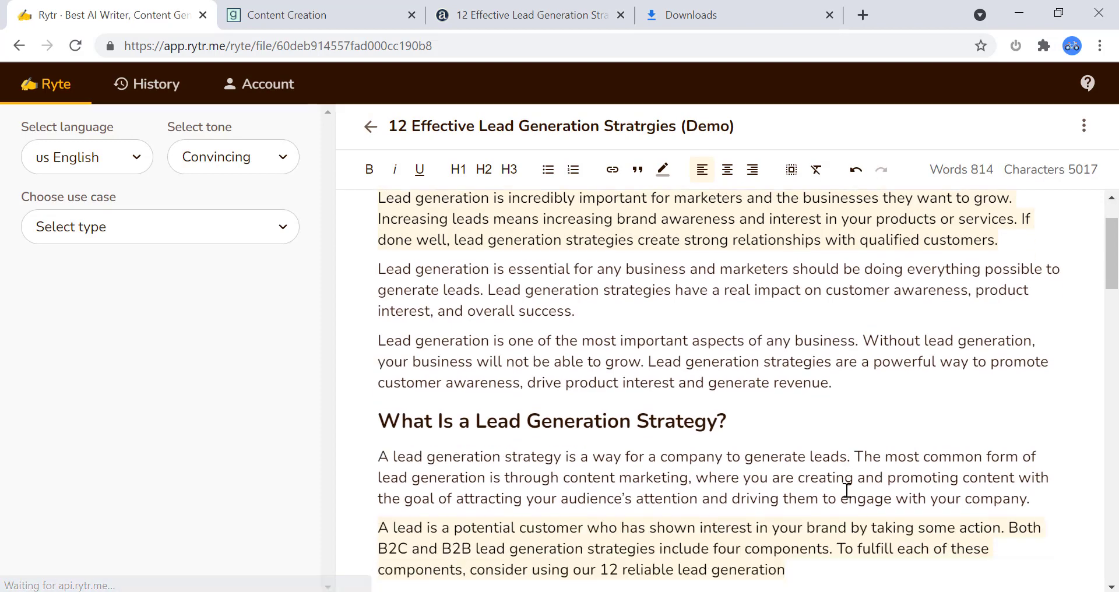
pyautogui.scroll(3, 822, 450)
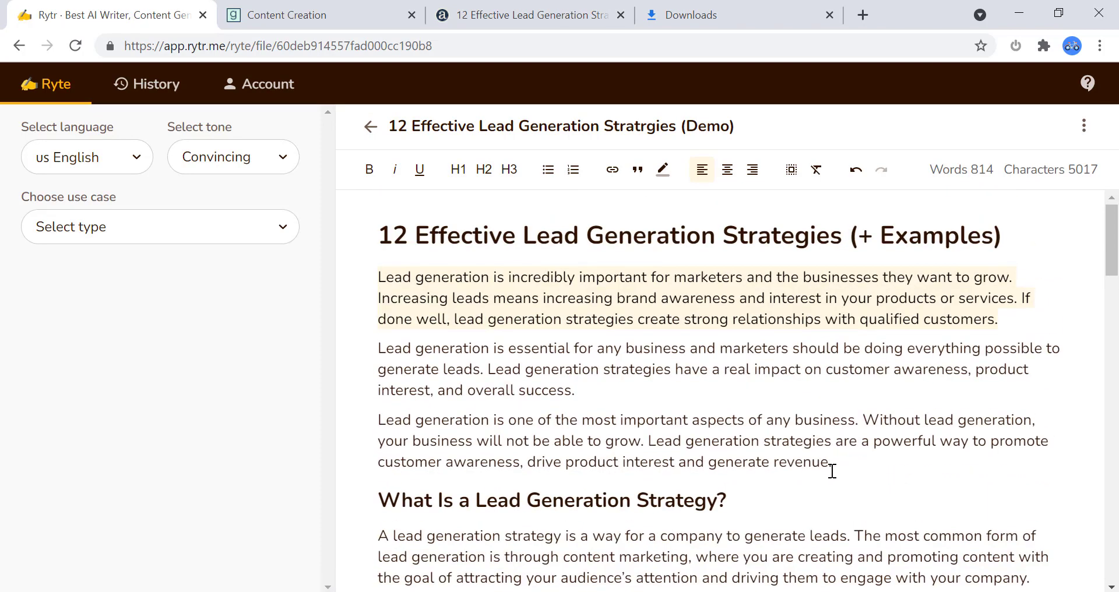
pyautogui.moveTo(843, 466); pyautogui.dragTo(368, 414)
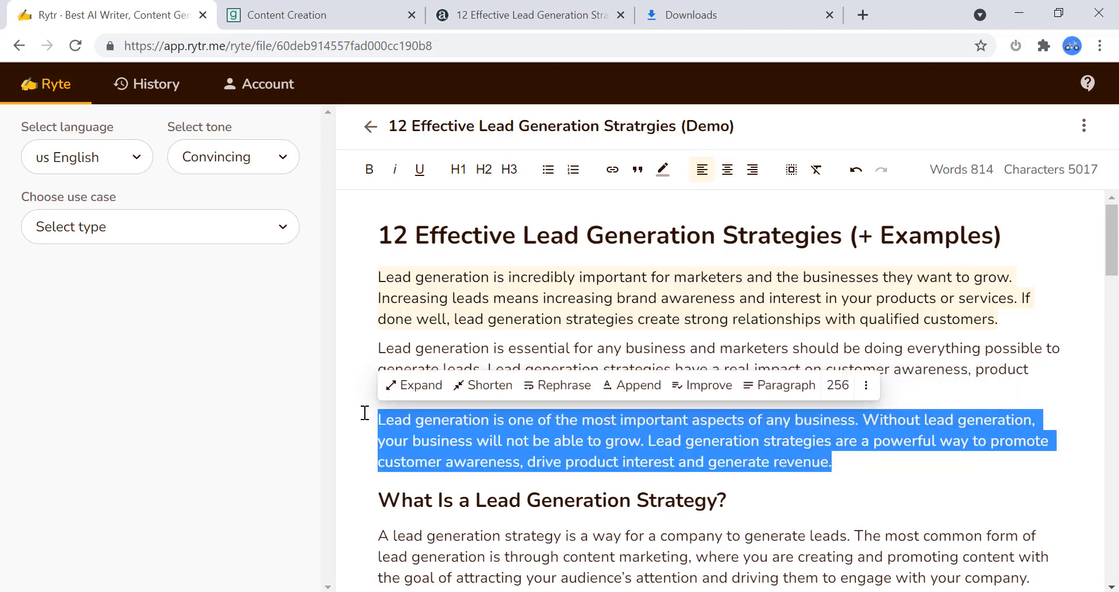
pyautogui.click(555, 390)
pyautogui.scroll(-1, 863, 481)
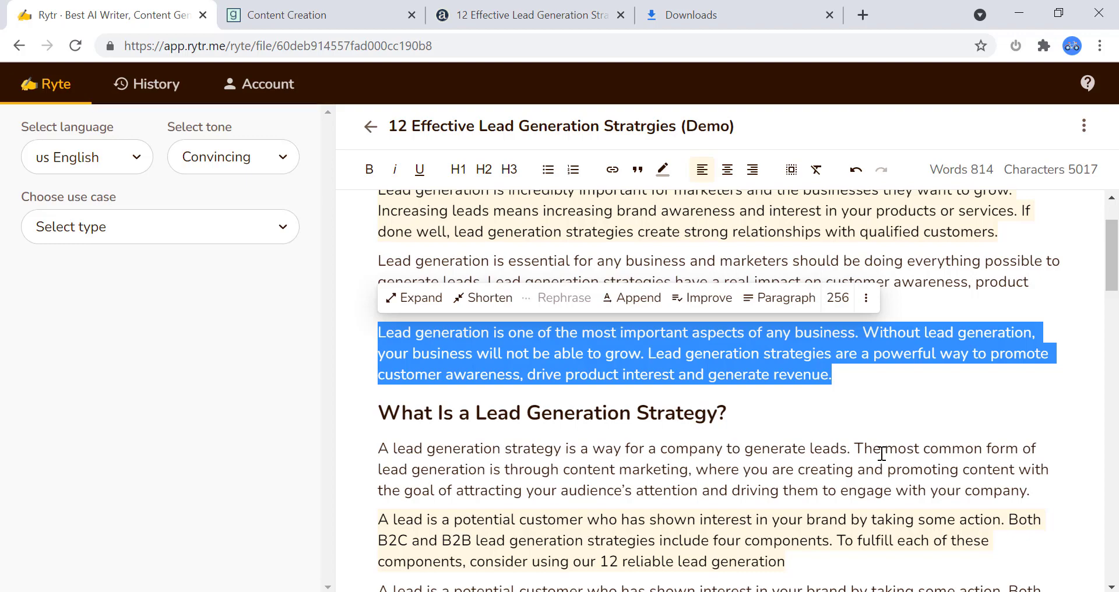
pyautogui.scroll(-3, 880, 453)
pyautogui.scroll(2, 881, 453)
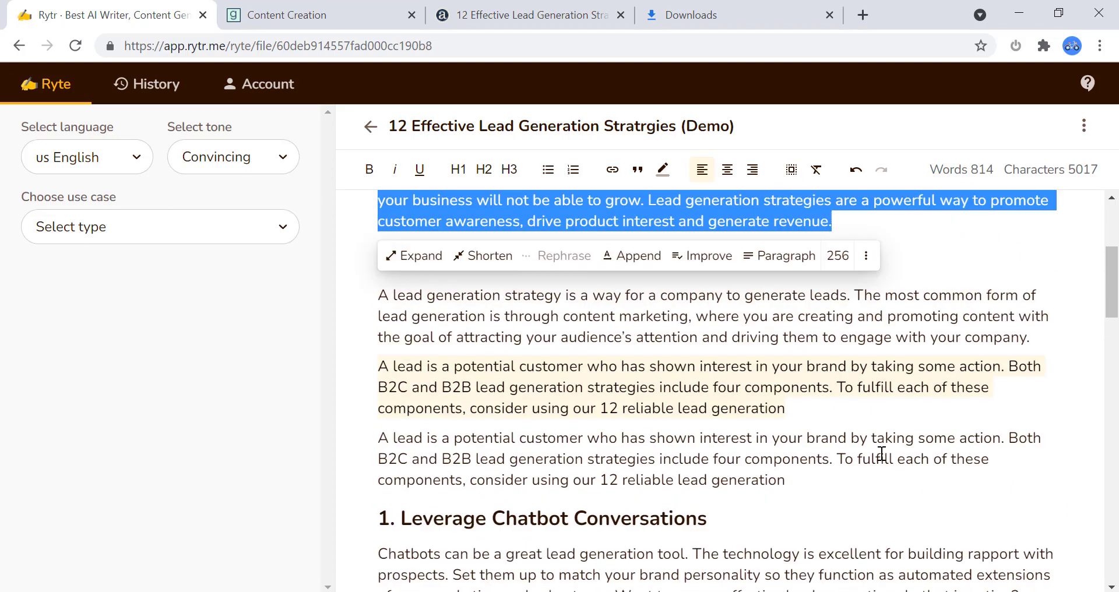
pyautogui.scroll(2, 882, 454)
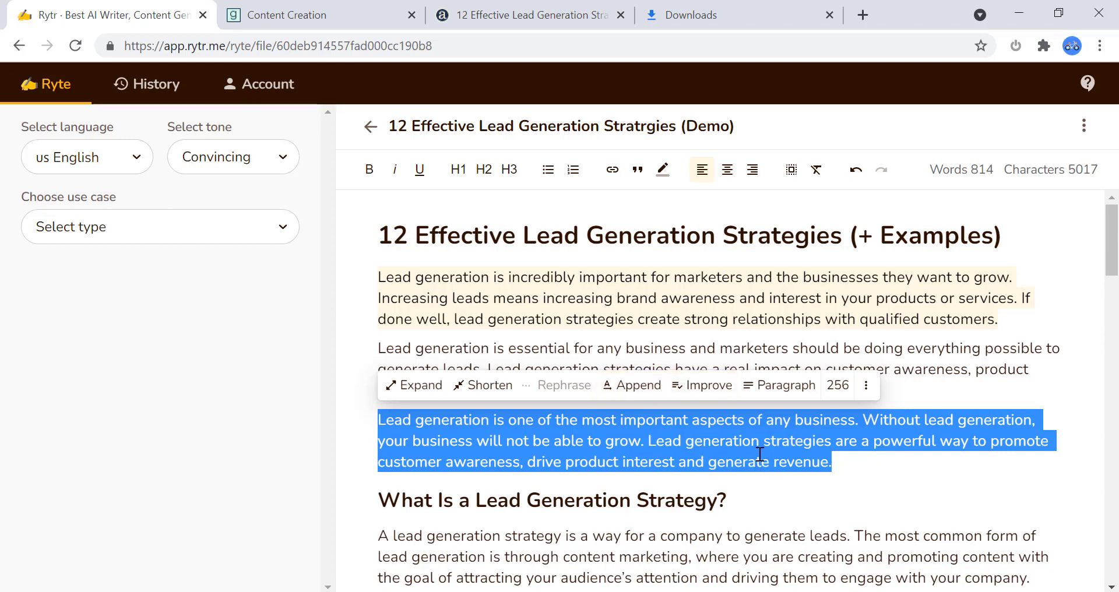
pyautogui.scroll(-3, 682, 428)
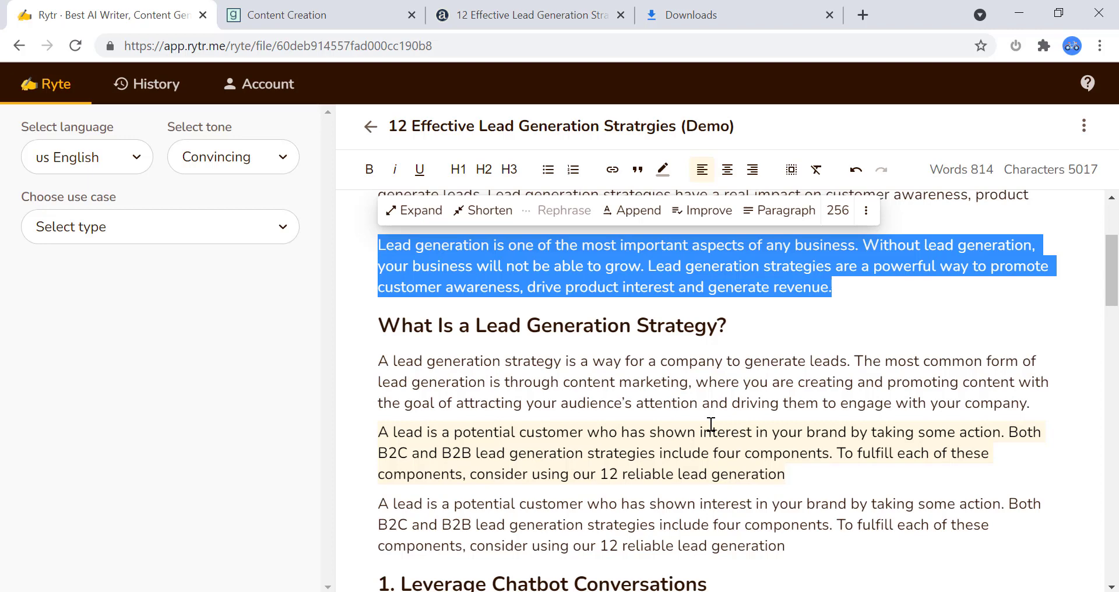
pyautogui.scroll(2, 711, 424)
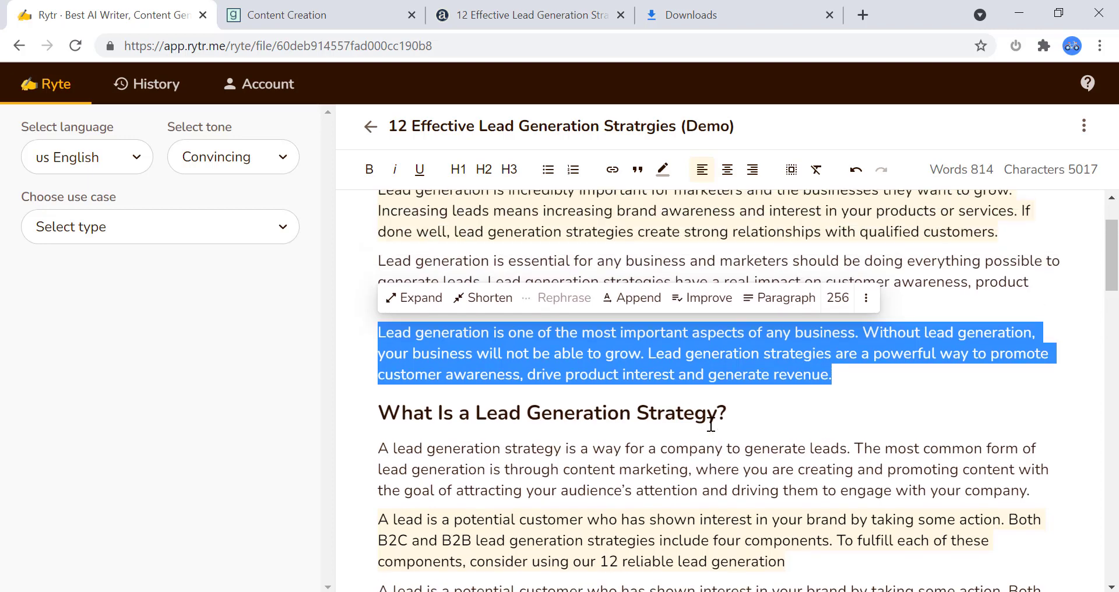
pyautogui.click(799, 406)
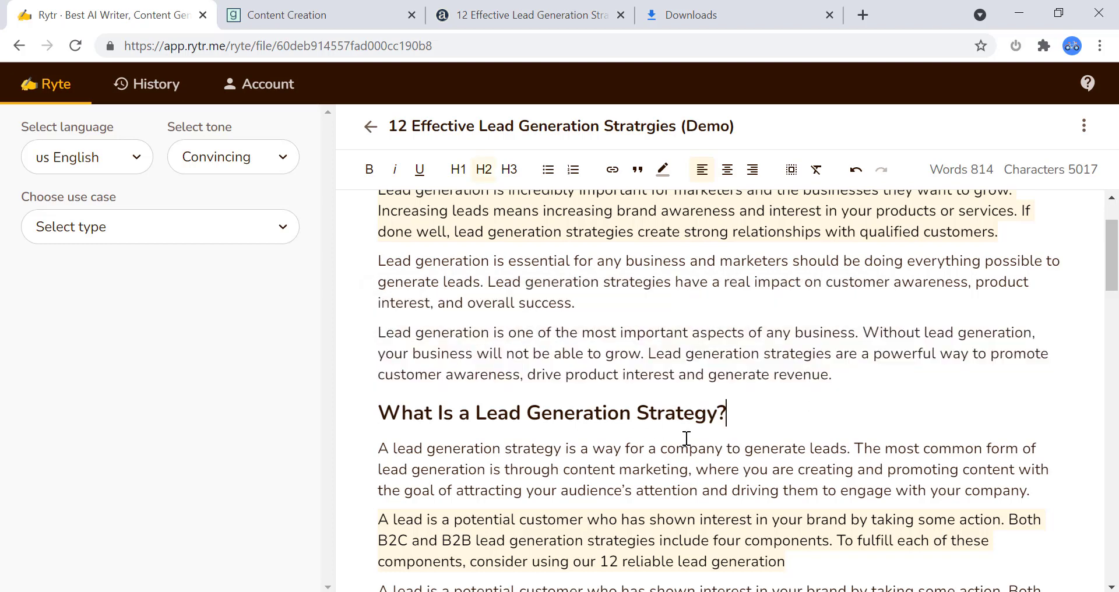
# Delete the unhighlighted duplicate of the paragraph beginning "A lead is a potential customer", along with its leftover blank line
pyautogui.scroll(-3, 765, 491)
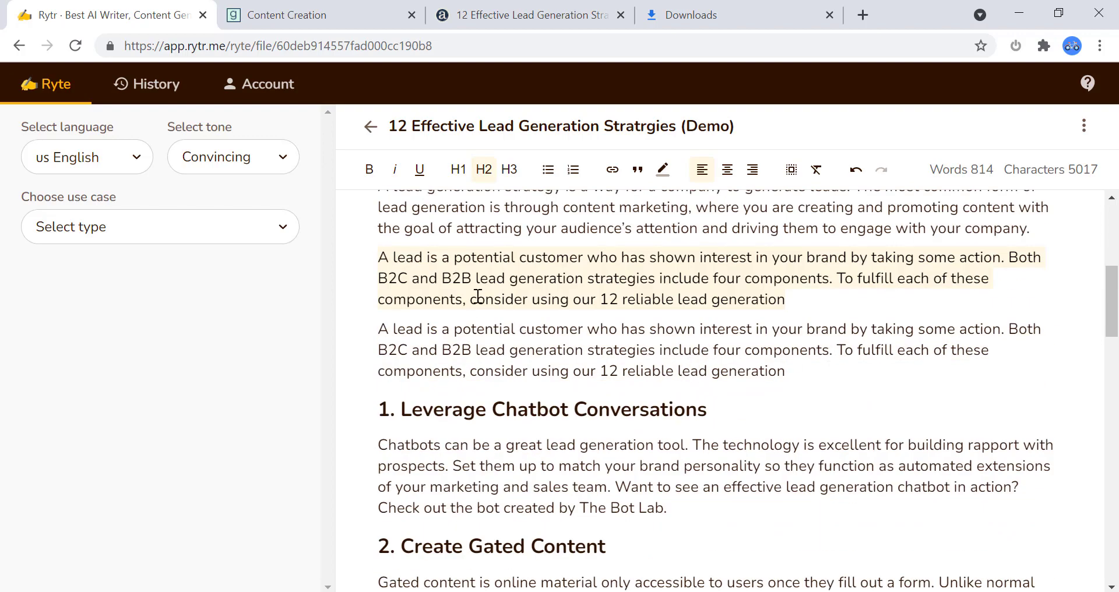
pyautogui.scroll(2, 728, 350)
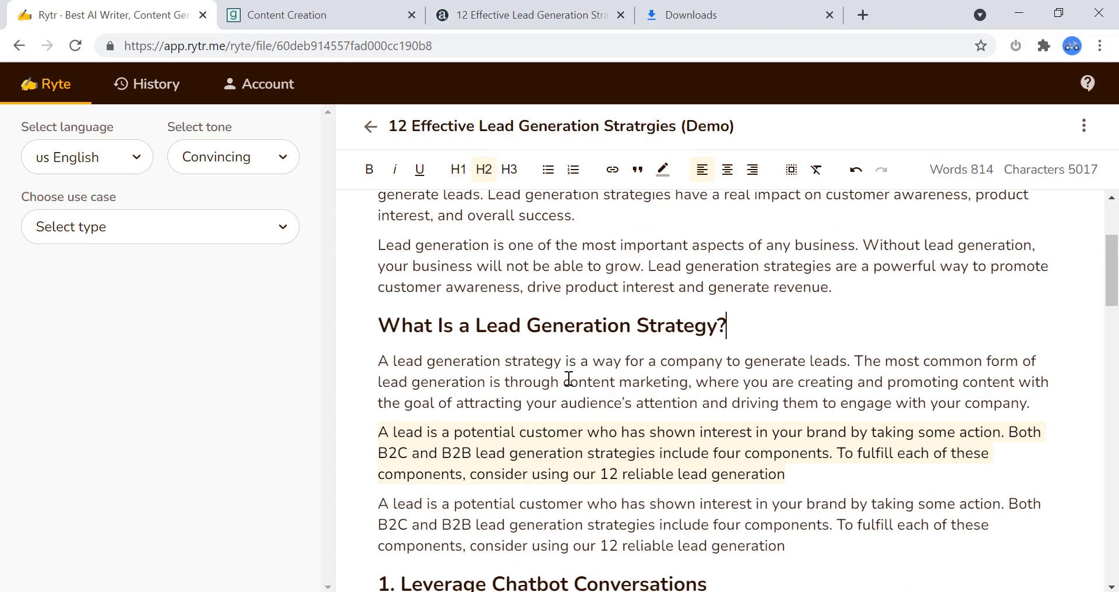
pyautogui.scroll(-1, 793, 431)
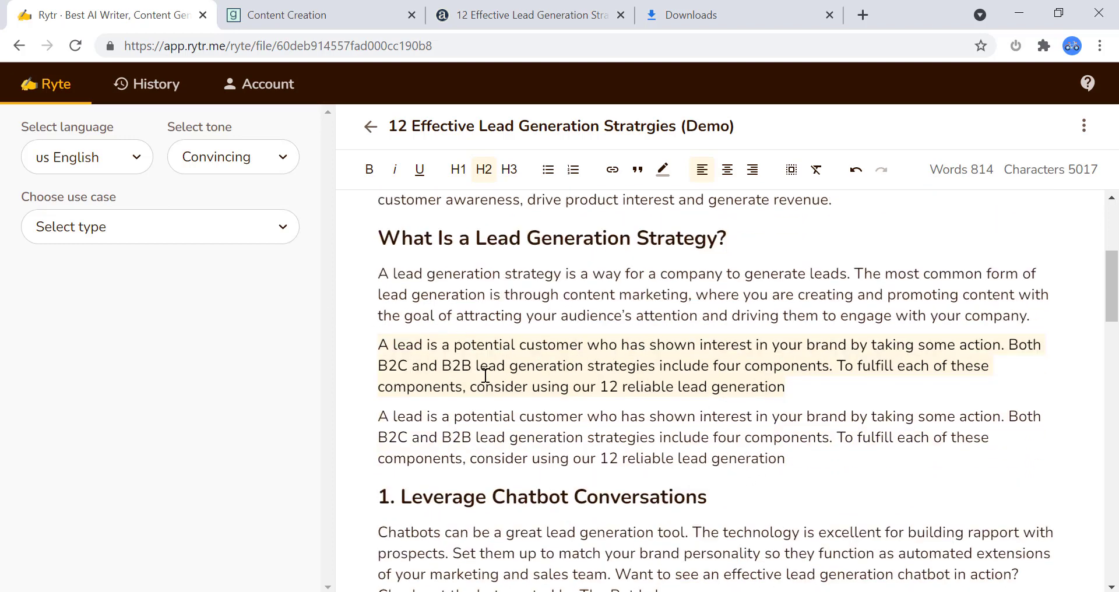
pyautogui.moveTo(806, 460); pyautogui.dragTo(780, 459)
pyautogui.moveTo(649, 445); pyautogui.dragTo(378, 414)
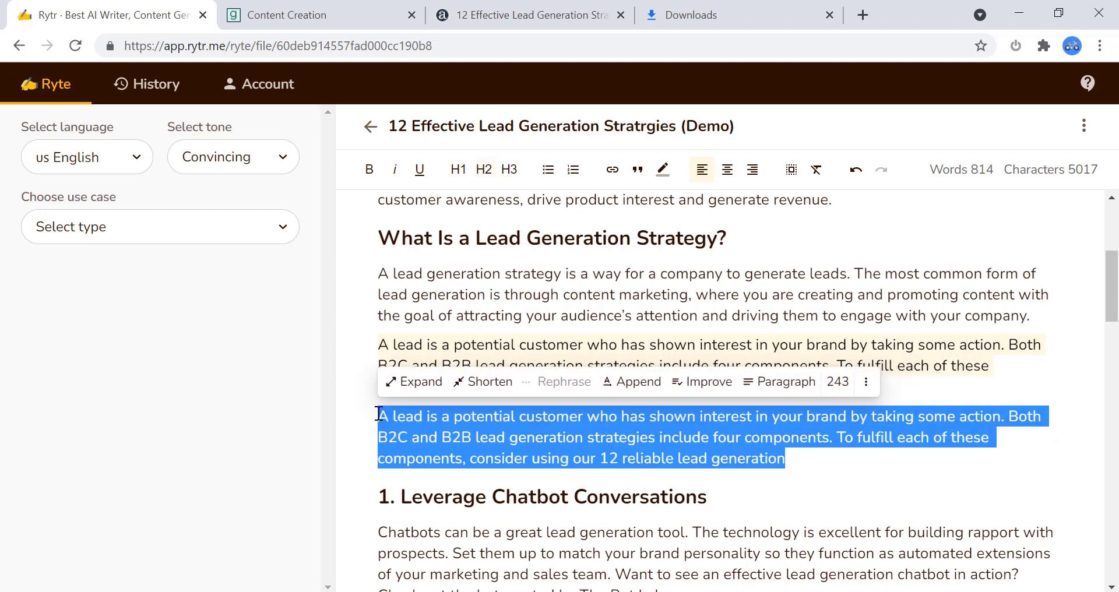
pyautogui.press('Delete')
pyautogui.press('Delete')
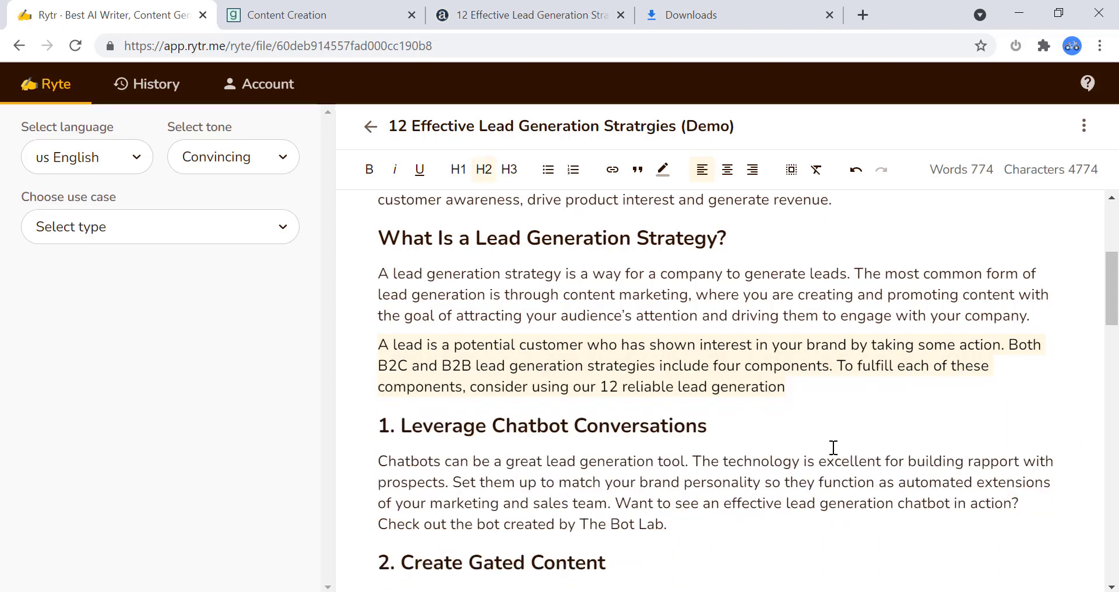
# Highlight the original paragraph under the heading "1. Leverage Chatbot Conversations"
pyautogui.scroll(-3, 821, 457)
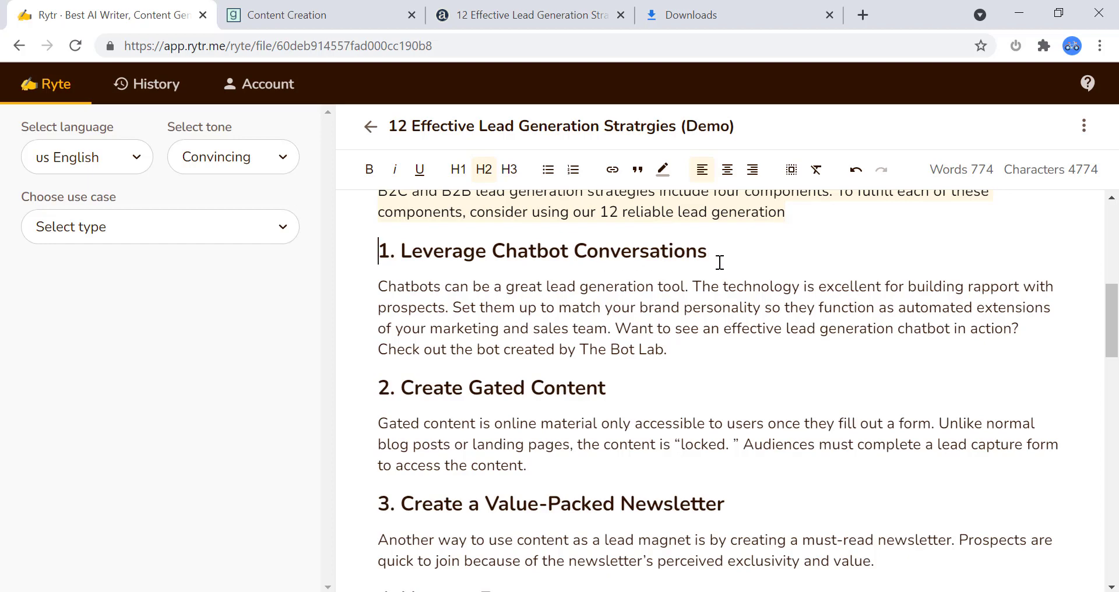
pyautogui.moveTo(668, 350); pyautogui.dragTo(371, 283)
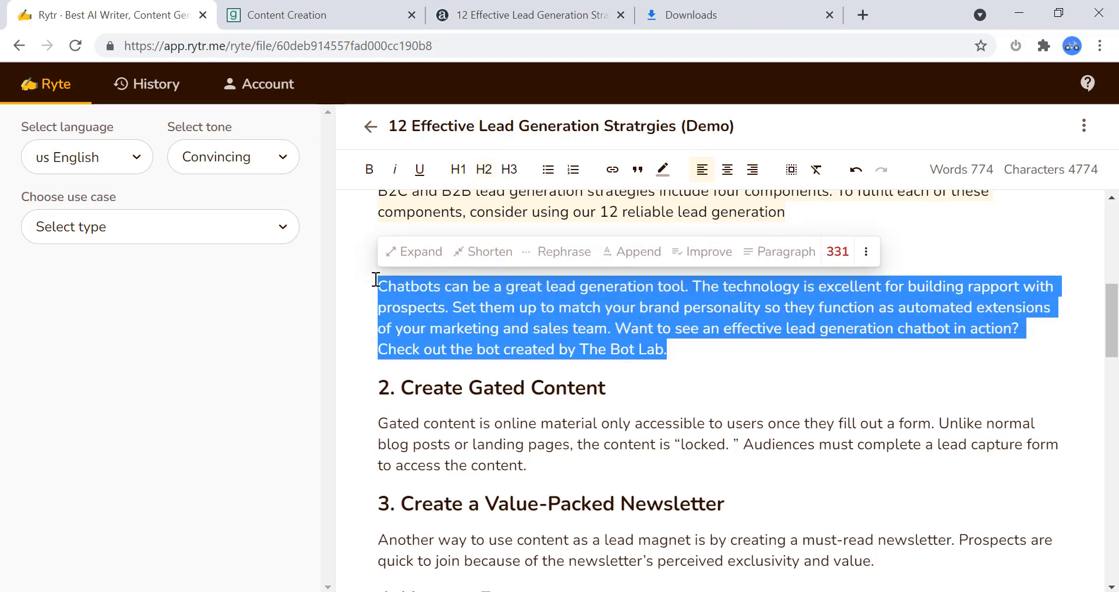
pyautogui.click(661, 175)
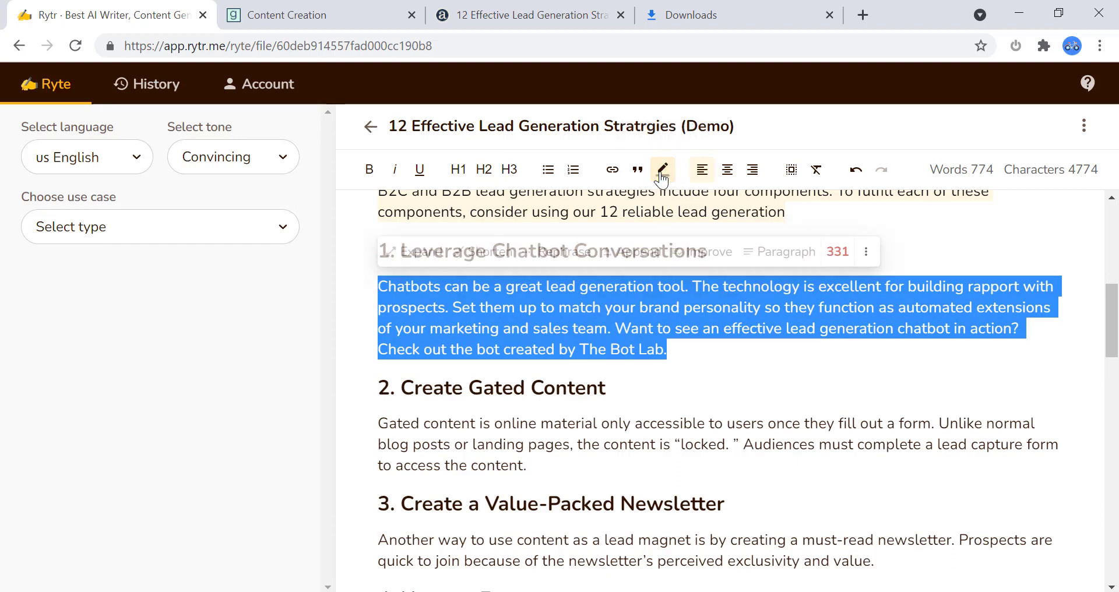
pyautogui.click(742, 370)
# Generate text from the heading "1. Leverage Chatbot Conversations" with the Paragraph feature and check the new text's character count
pyautogui.moveTo(710, 250); pyautogui.dragTo(373, 236)
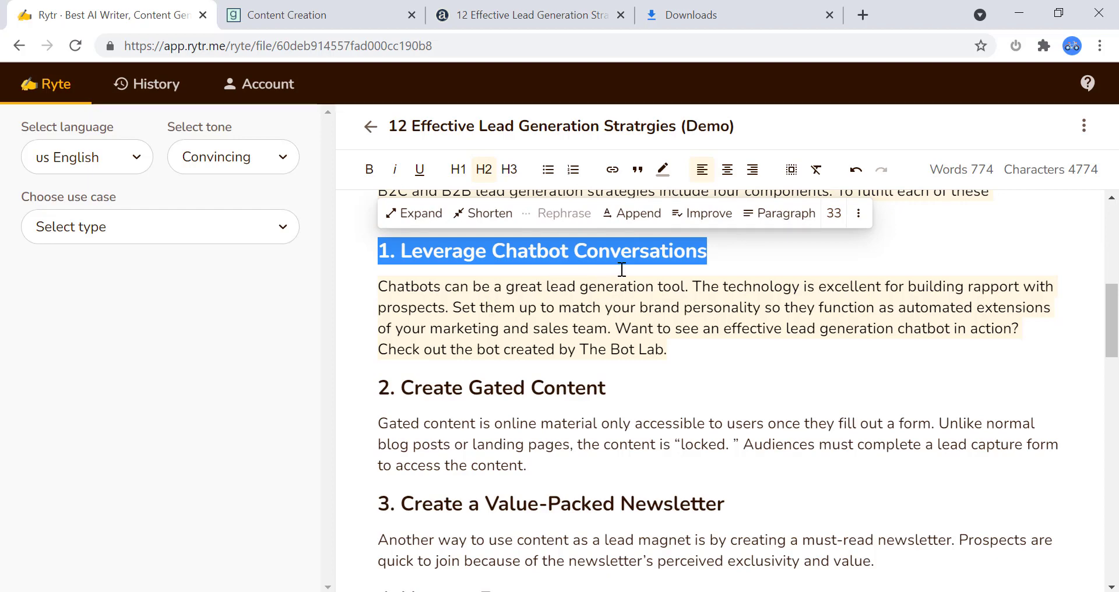
pyautogui.click(790, 222)
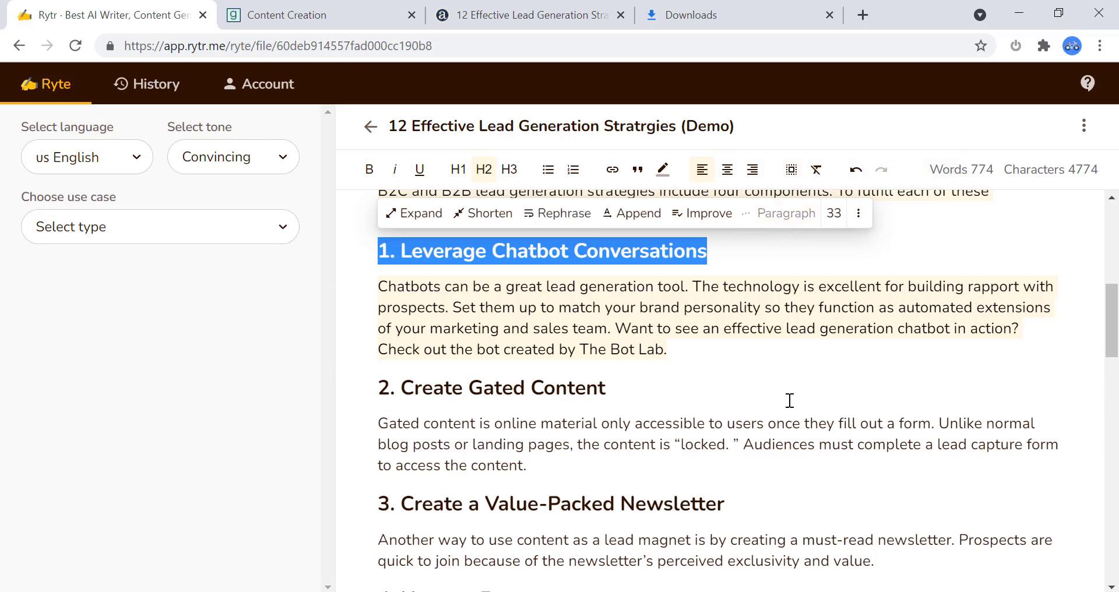
pyautogui.scroll(1, 789, 400)
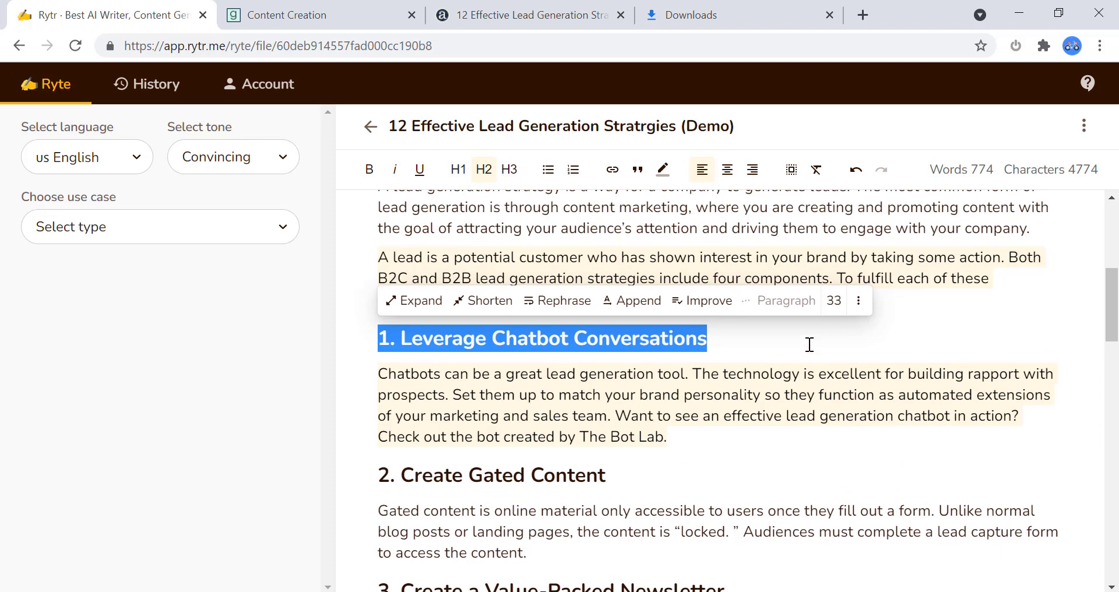
pyautogui.scroll(-3, 809, 344)
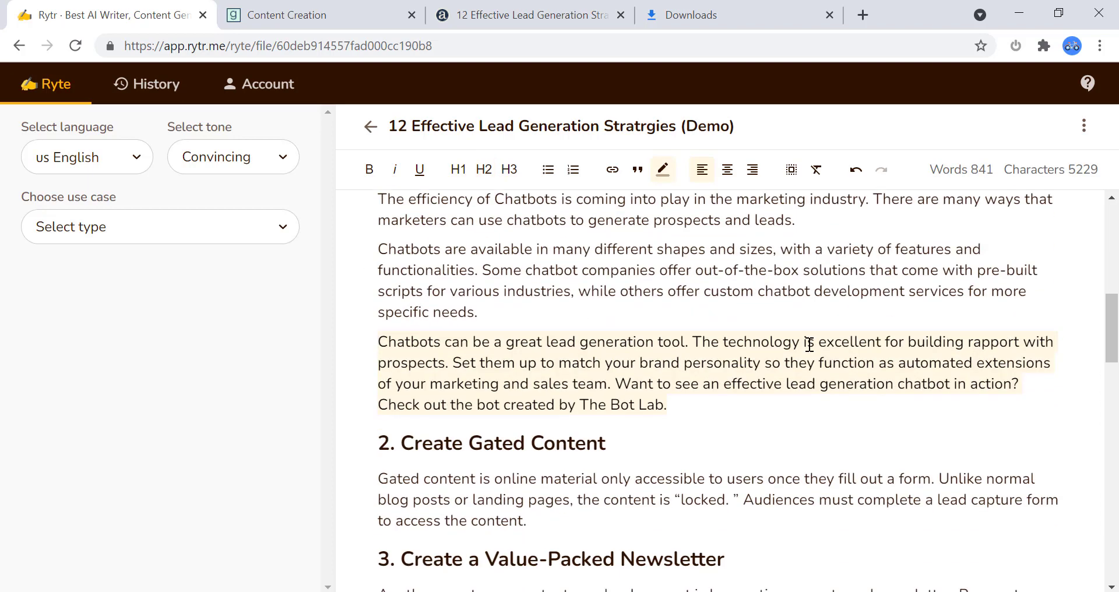
pyautogui.moveTo(509, 318); pyautogui.dragTo(362, 305)
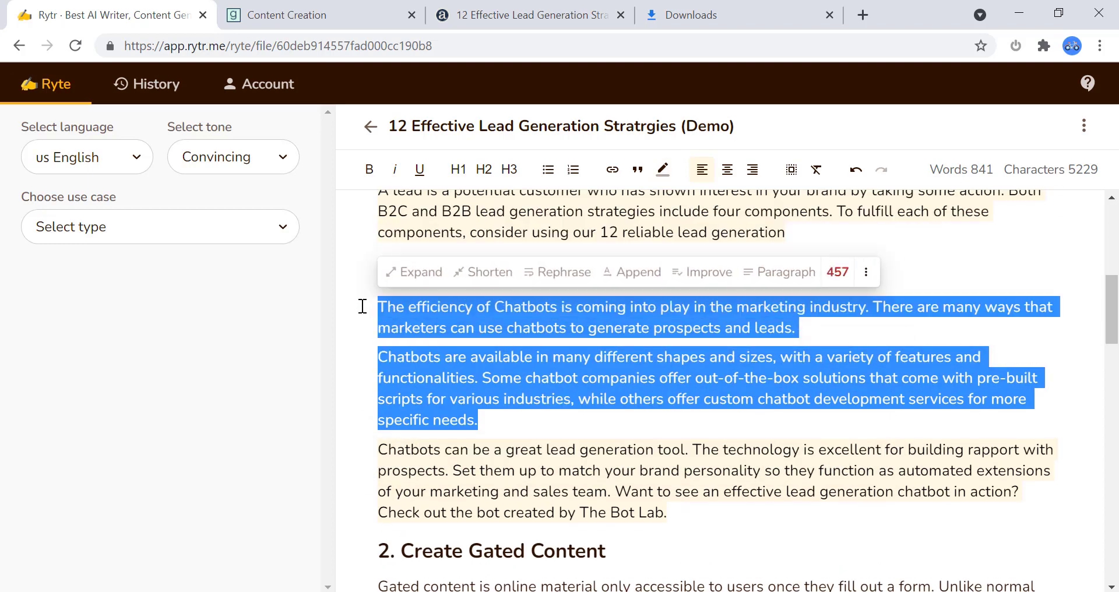
pyautogui.click(857, 429)
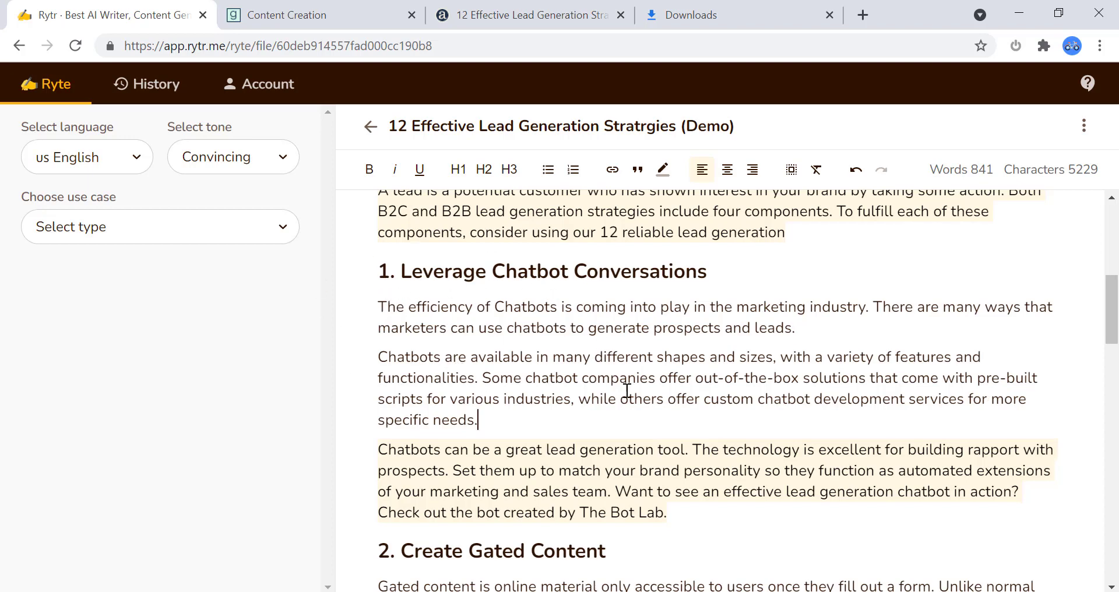
# Review the rewritten introduction, the "What Is a Lead Generation Strategy?" section and the "1. Leverage Chatbot Conversations" section alongside their highlighted originals
pyautogui.scroll(-5, 627, 391)
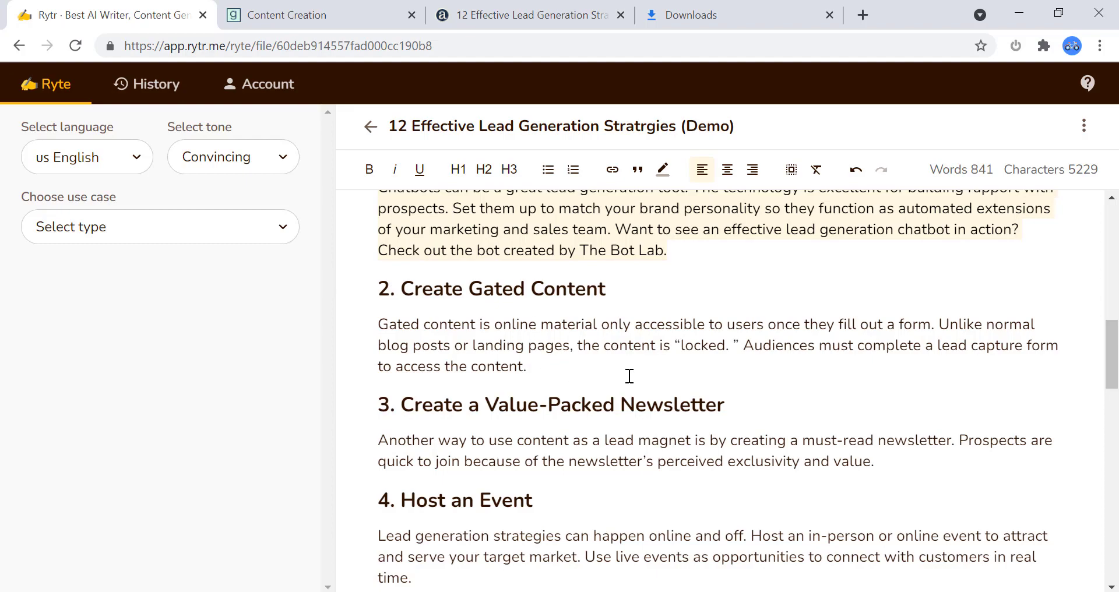
pyautogui.scroll(6, 630, 376)
pyautogui.scroll(5, 789, 408)
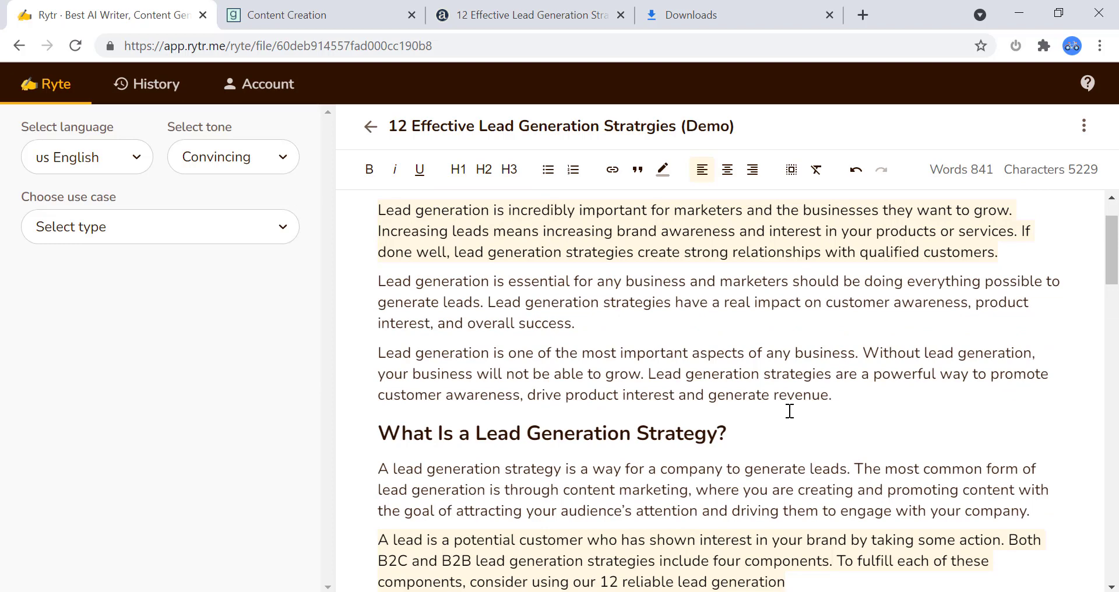
pyautogui.scroll(2, 789, 411)
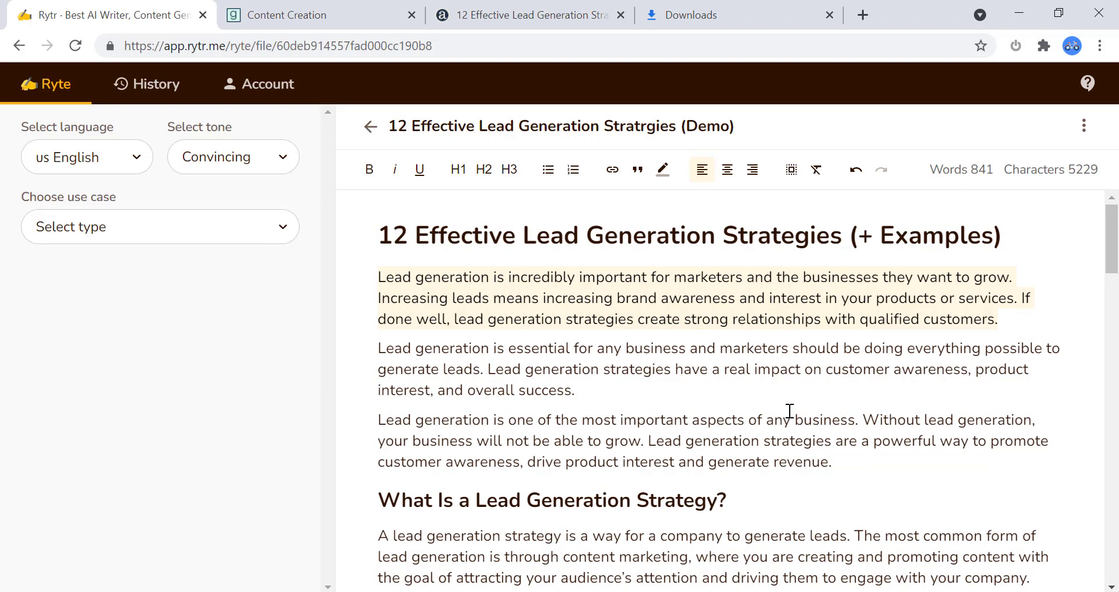
pyautogui.scroll(-6, 789, 410)
pyautogui.scroll(3, 790, 411)
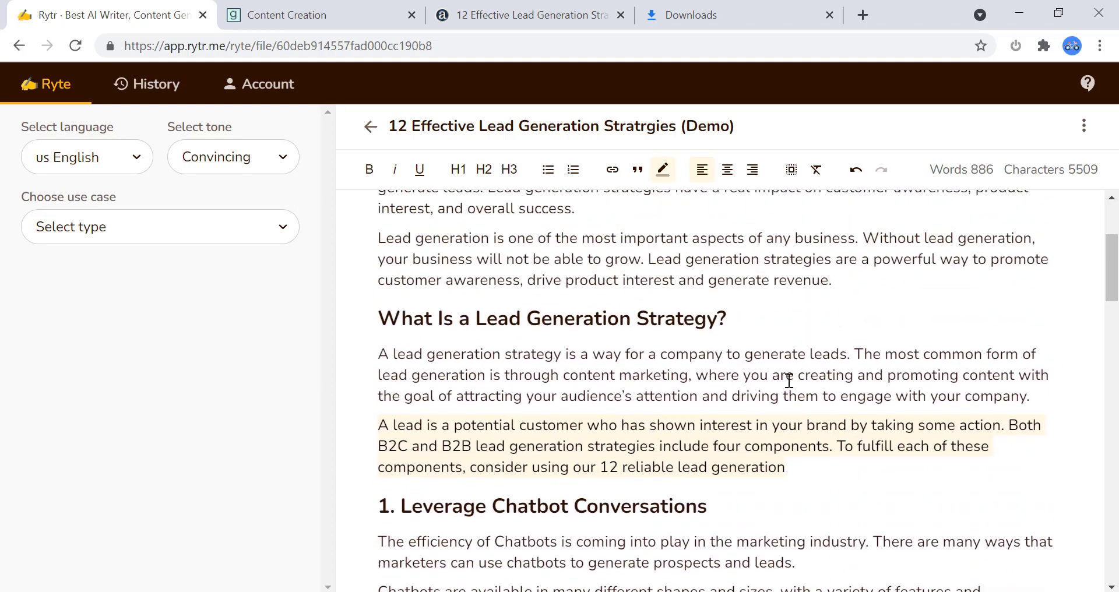
pyautogui.moveTo(736, 317); pyautogui.dragTo(375, 318)
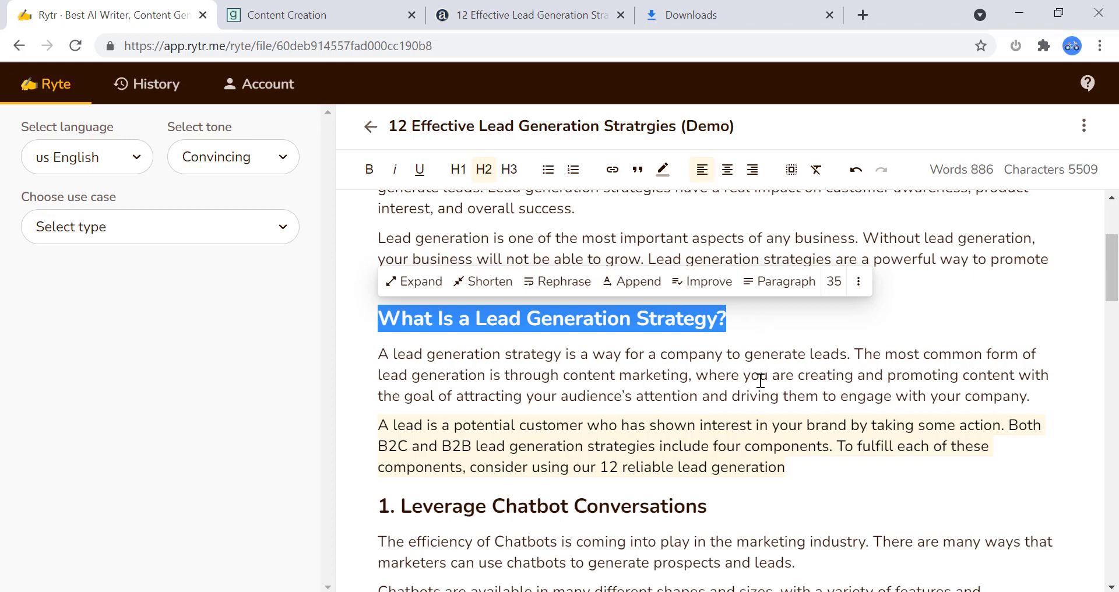
pyautogui.scroll(-5, 761, 380)
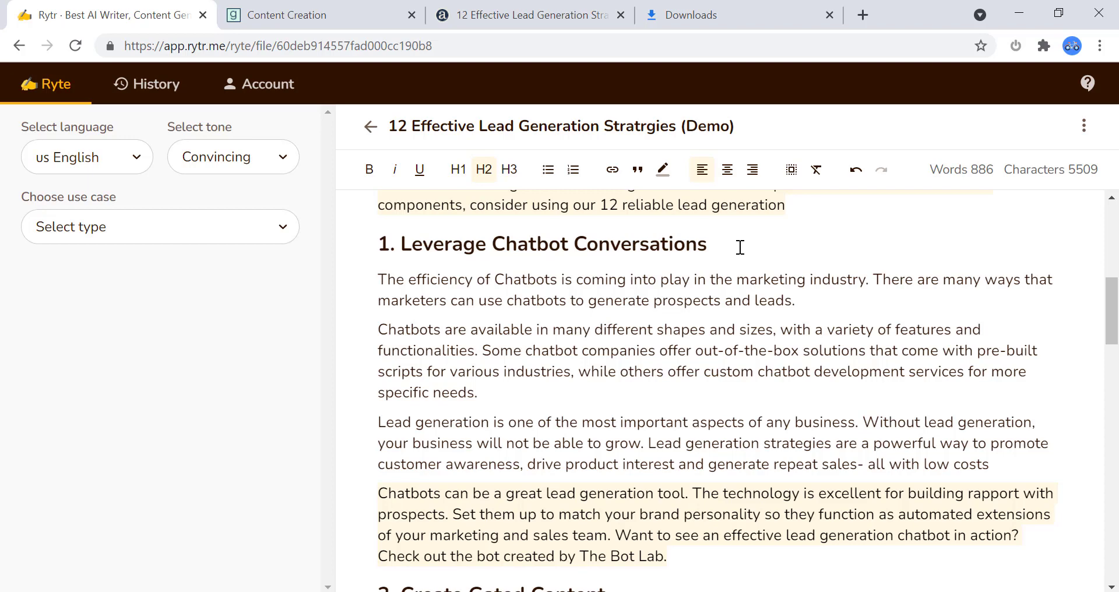
pyautogui.moveTo(708, 243); pyautogui.dragTo(374, 242)
pyautogui.click(649, 328)
# Highlight the original paragraph under the heading "2. Create Gated Content"
pyautogui.scroll(-5, 700, 386)
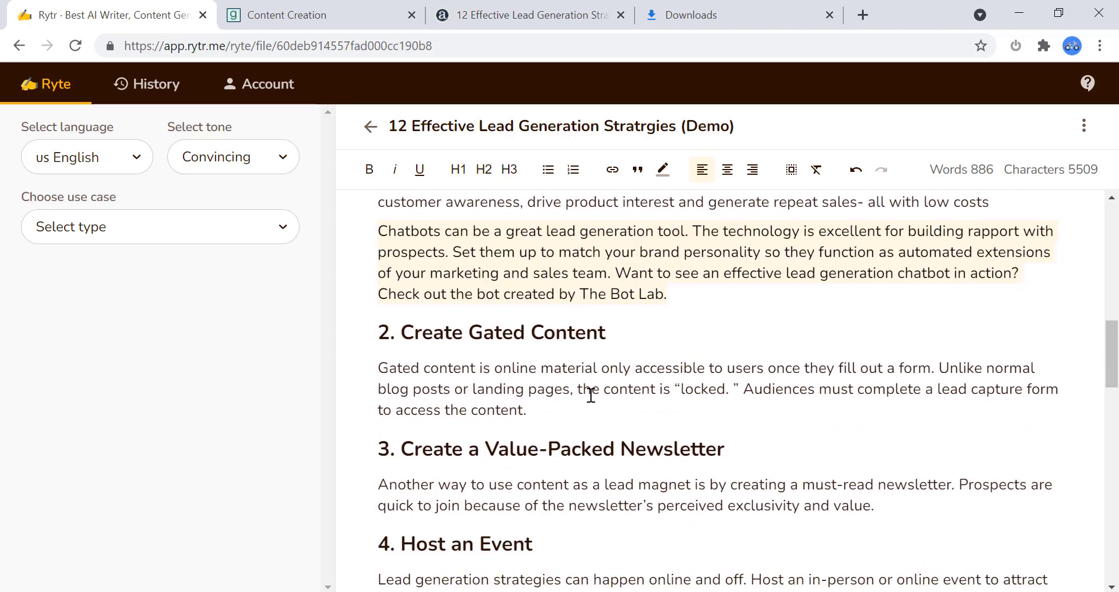
pyautogui.click(540, 410)
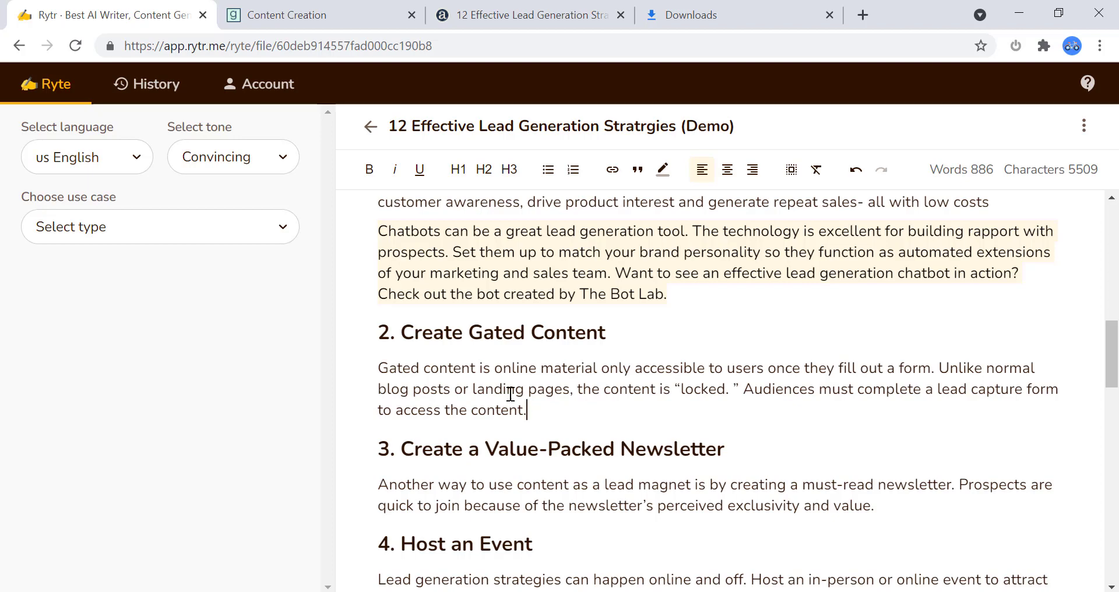
pyautogui.keyDown('shift'); pyautogui.click(354, 352); pyautogui.keyUp('shift')
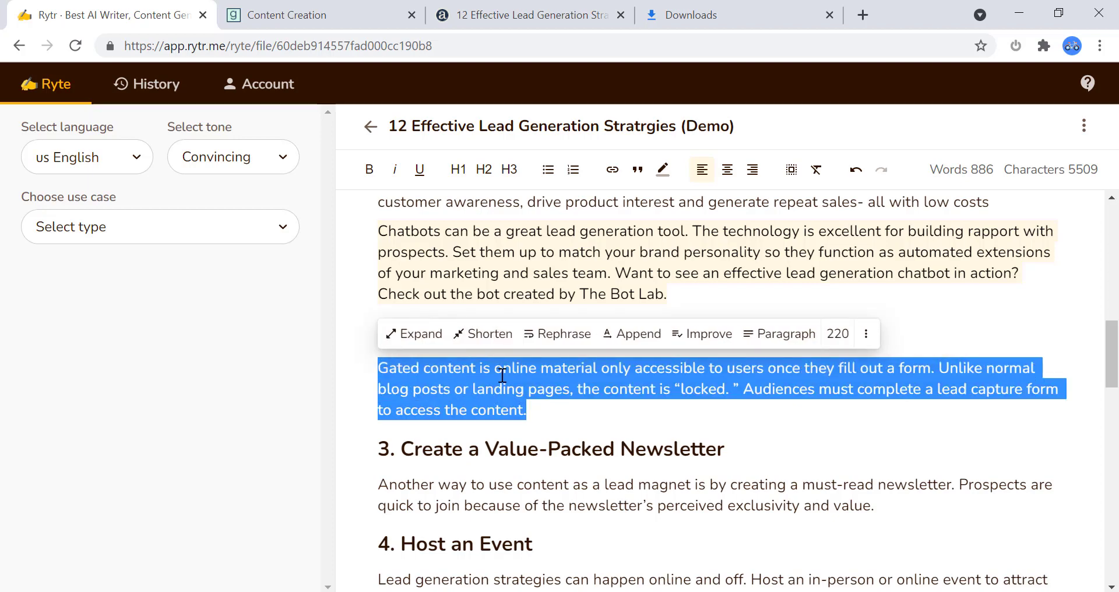
pyautogui.click(603, 410)
pyautogui.keyDown('shift'); pyautogui.click(380, 369); pyautogui.keyUp('shift')
pyautogui.click(661, 171)
pyautogui.click(570, 416)
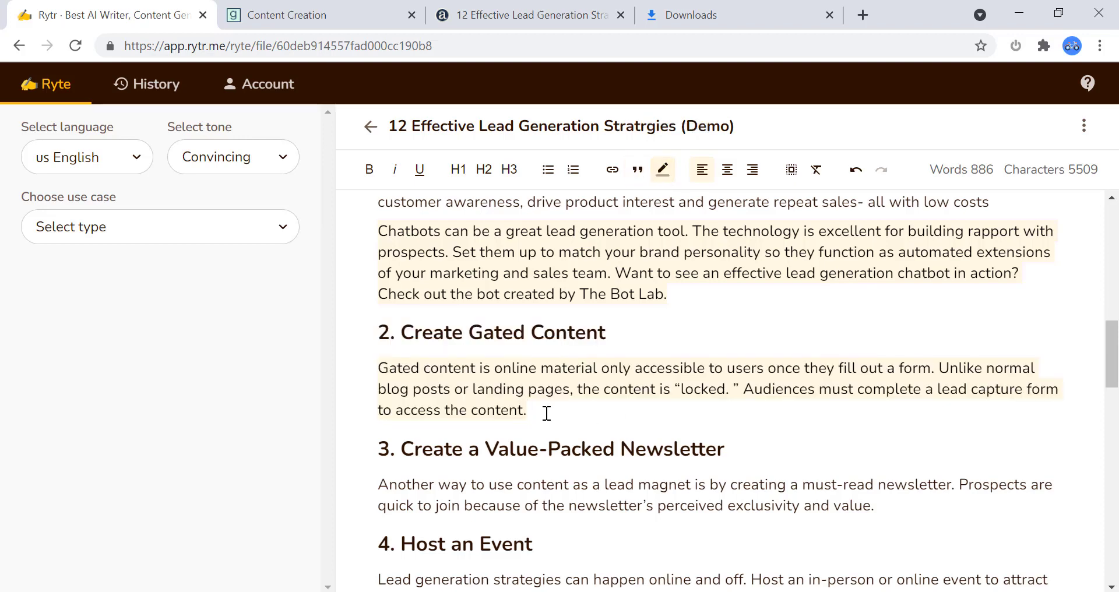
# Duplicate the highlighted gated content paragraph directly below itself and remove the highlight from the copy
pyautogui.moveTo(546, 412); pyautogui.dragTo(375, 364)
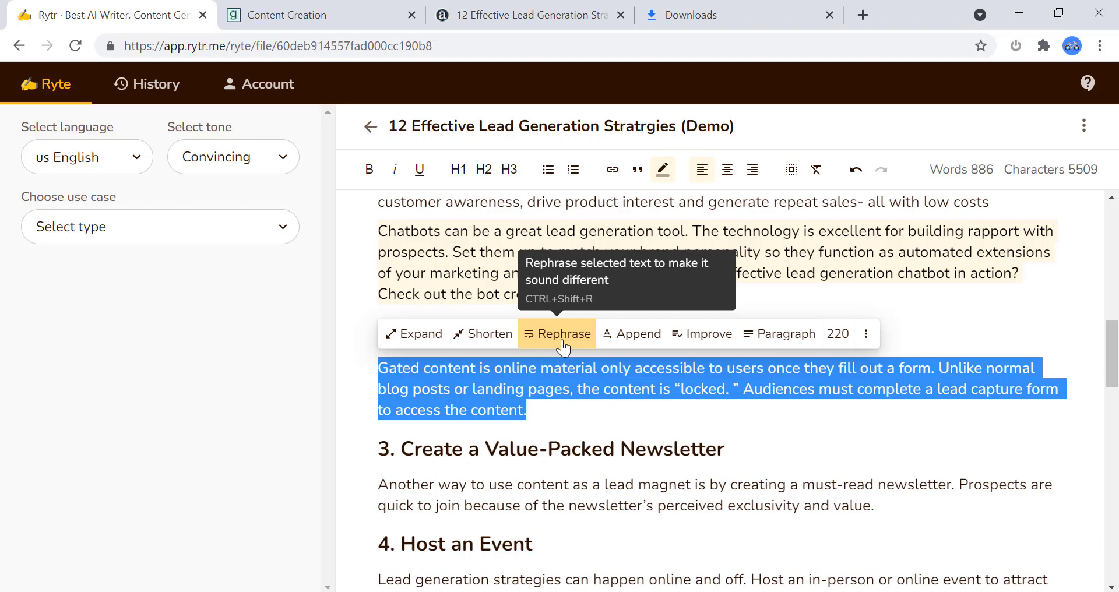
pyautogui.click(547, 415)
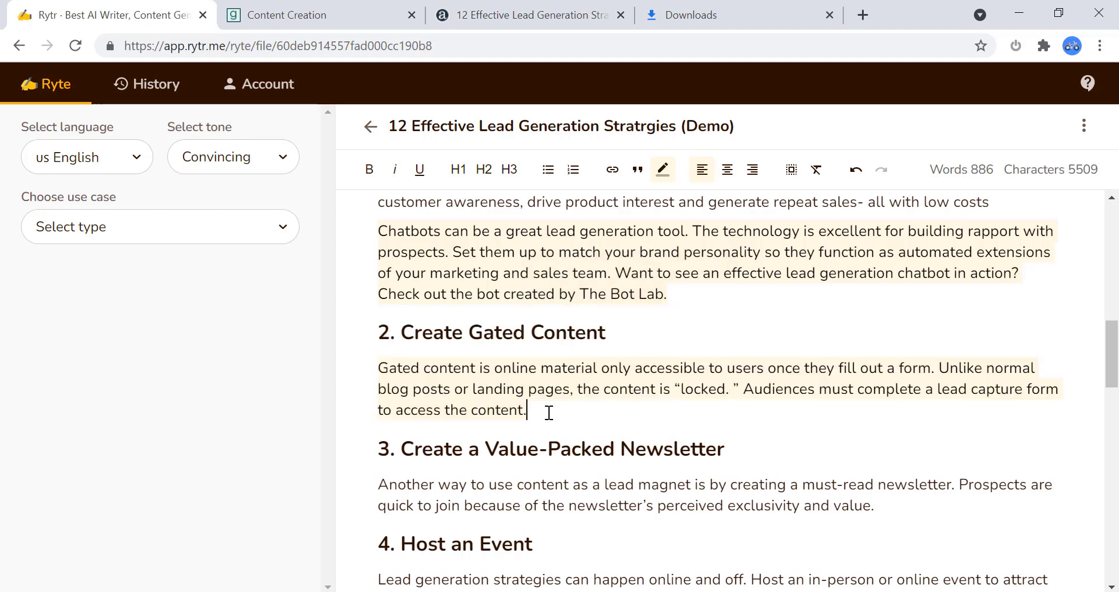
pyautogui.moveTo(548, 415); pyautogui.dragTo(387, 368)
pyautogui.hotkey('ctrl', 'c')
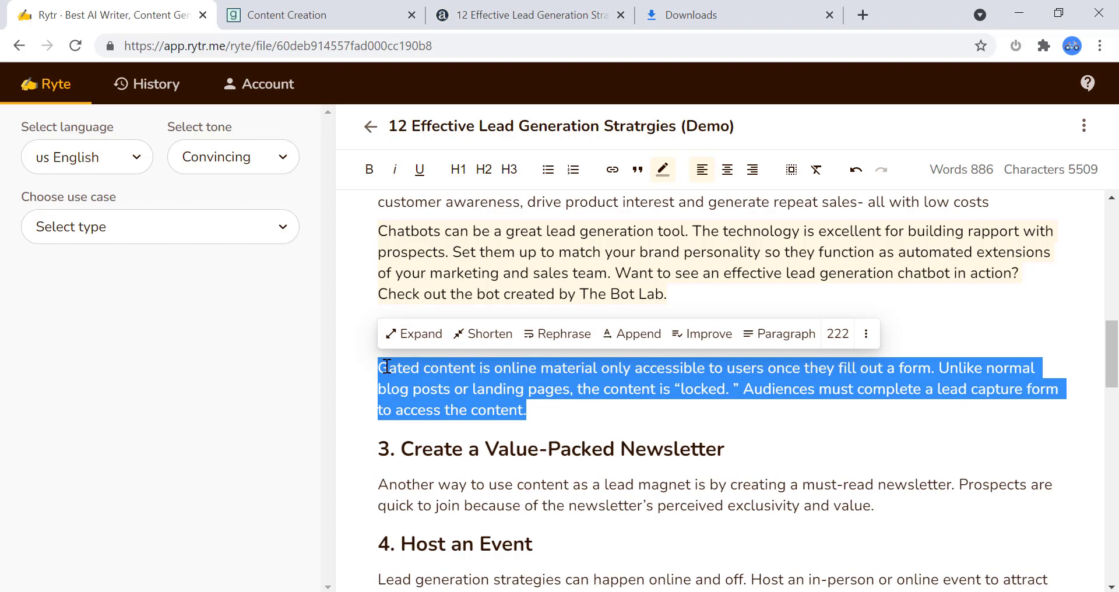
pyautogui.click(544, 415)
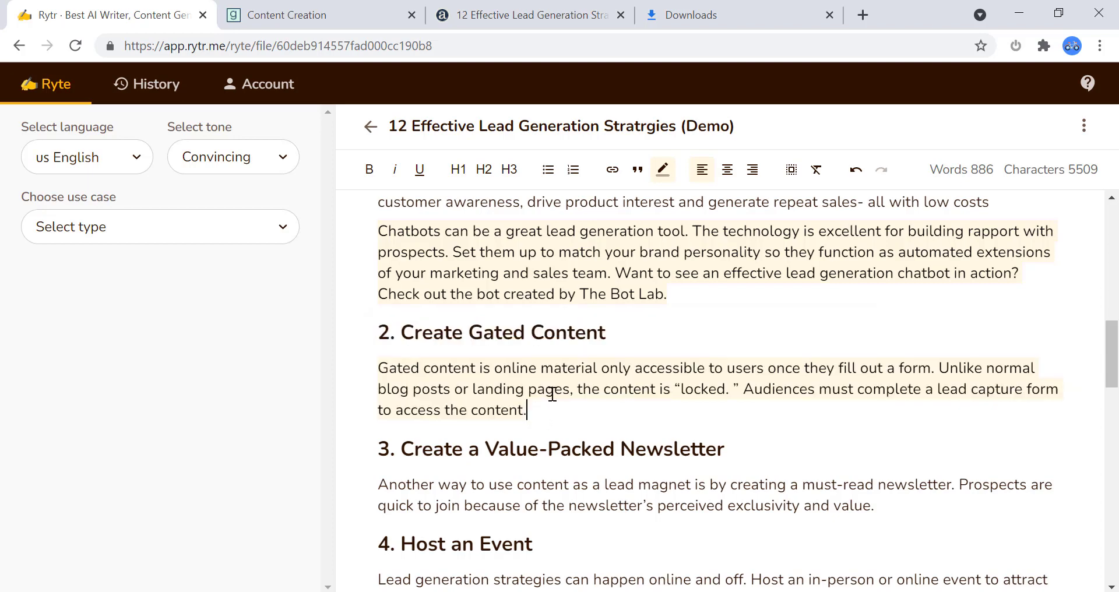
pyautogui.press('Return')
pyautogui.hotkey('ctrl', 'v')
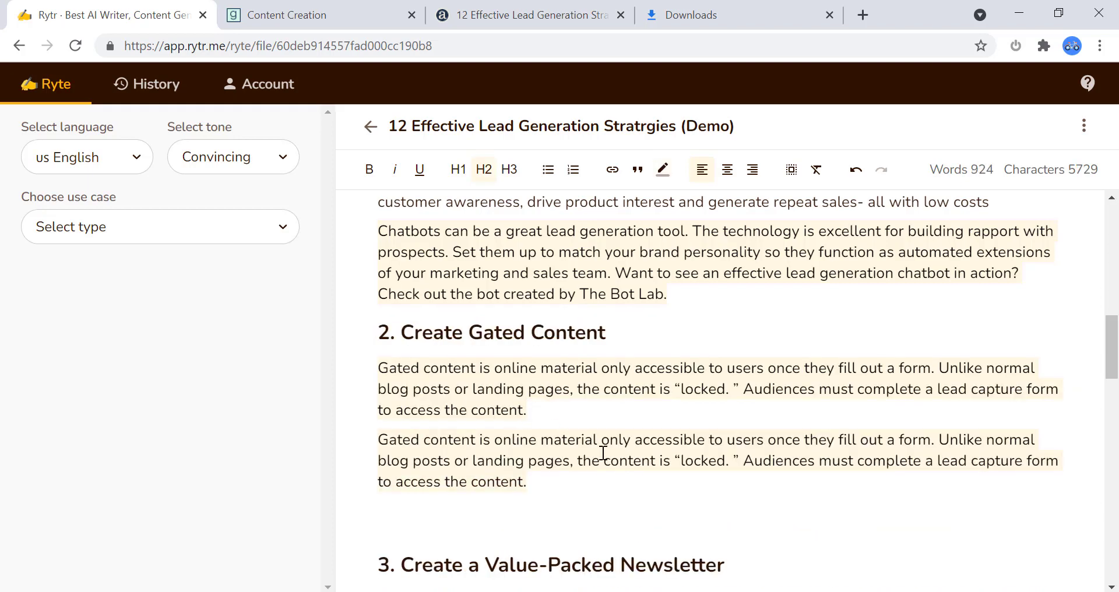
pyautogui.moveTo(539, 486); pyautogui.dragTo(377, 441)
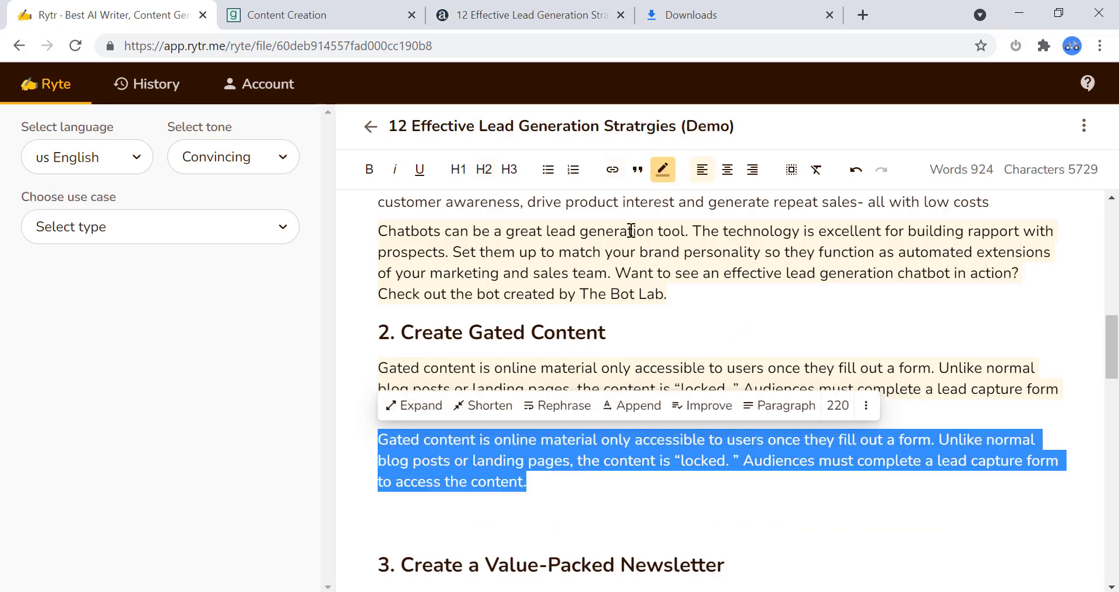
pyautogui.click(607, 503)
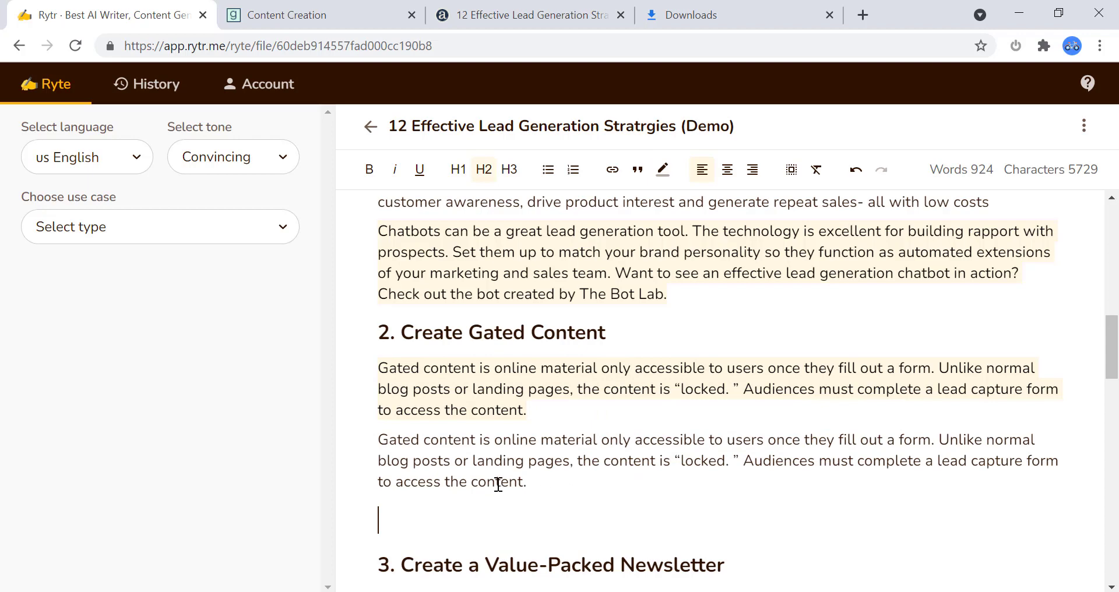
# Rephrase the unhighlighted copy of the gated content paragraph and delete the blank line above the rephrased text
pyautogui.moveTo(528, 483); pyautogui.dragTo(378, 442)
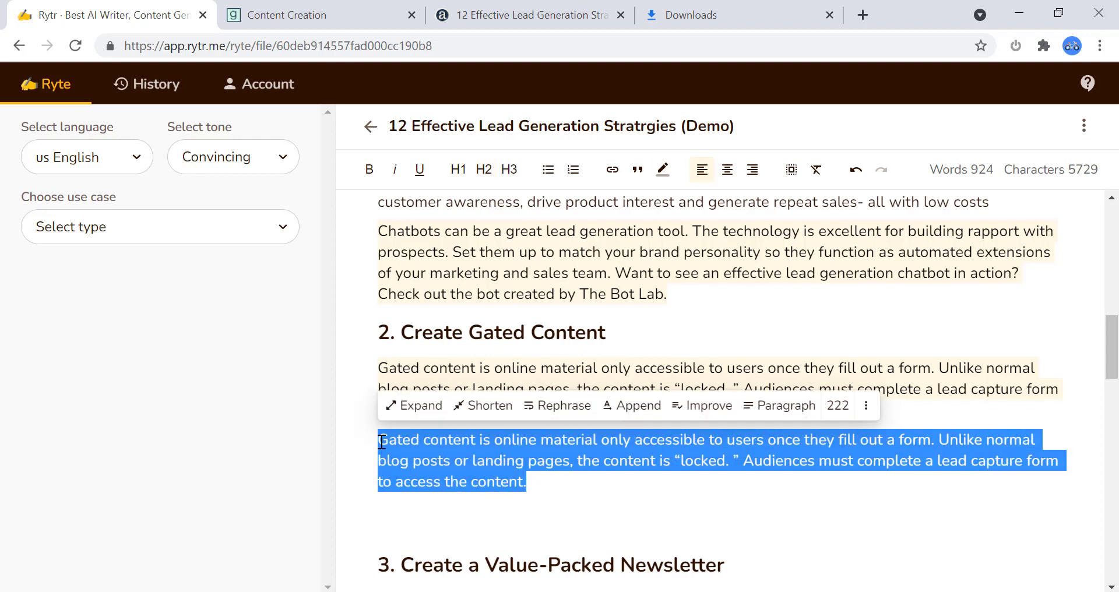
pyautogui.click(564, 406)
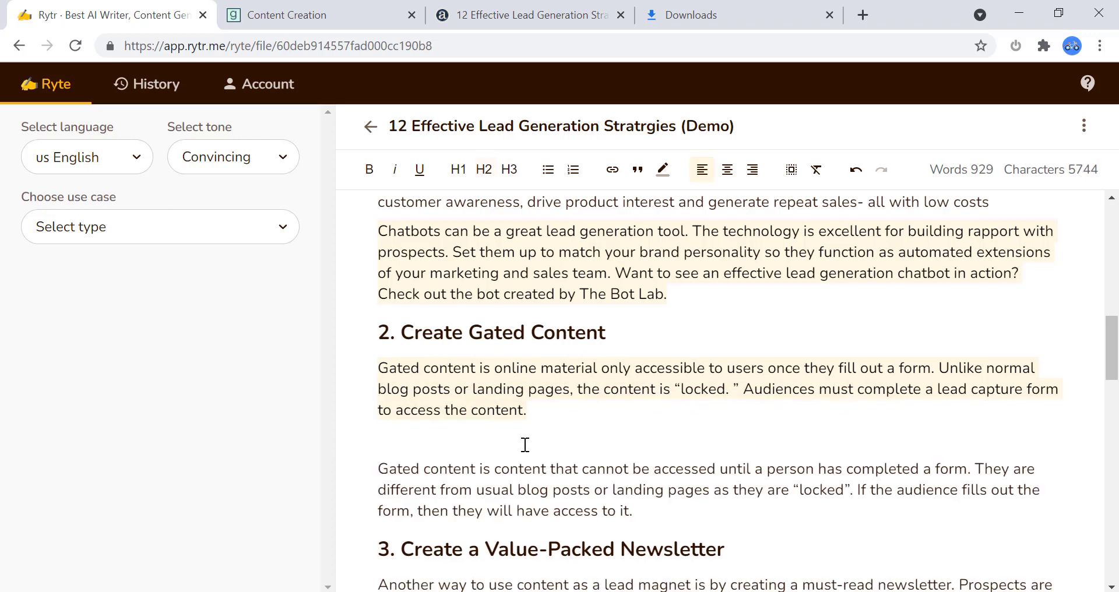
pyautogui.click(524, 444)
pyautogui.press('Delete')
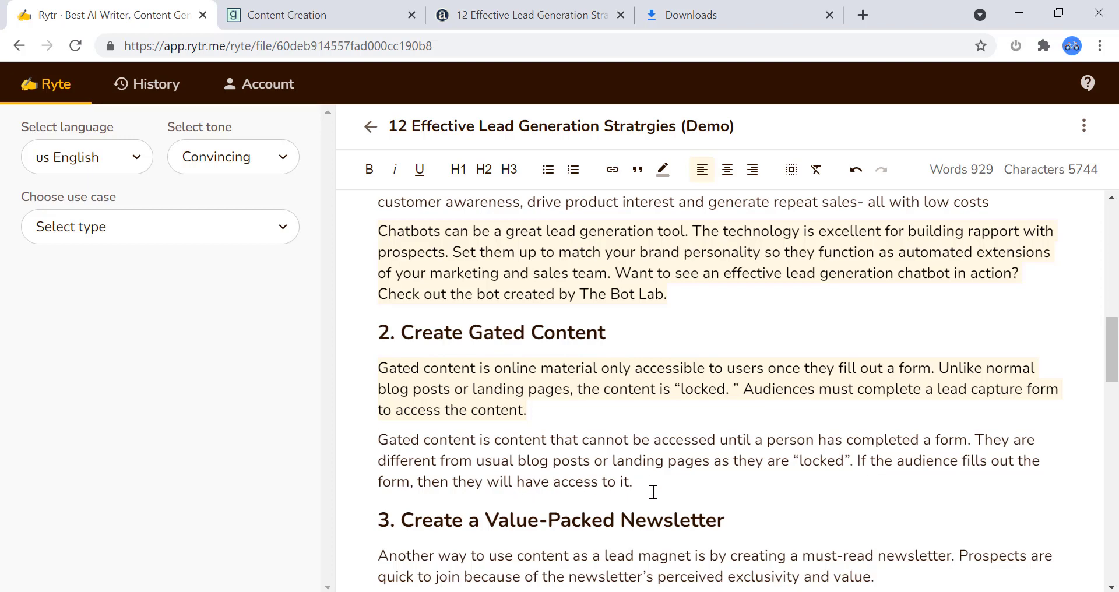
# Check the rephrased gated content paragraph for plagiarism and close the result
pyautogui.moveTo(634, 483); pyautogui.dragTo(379, 440)
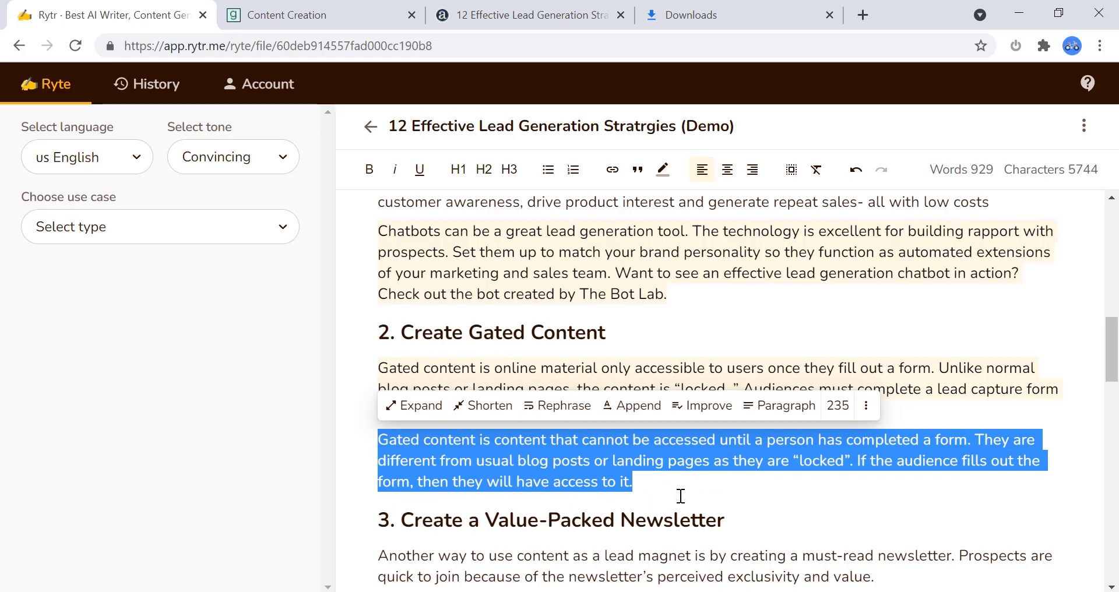
pyautogui.click(868, 408)
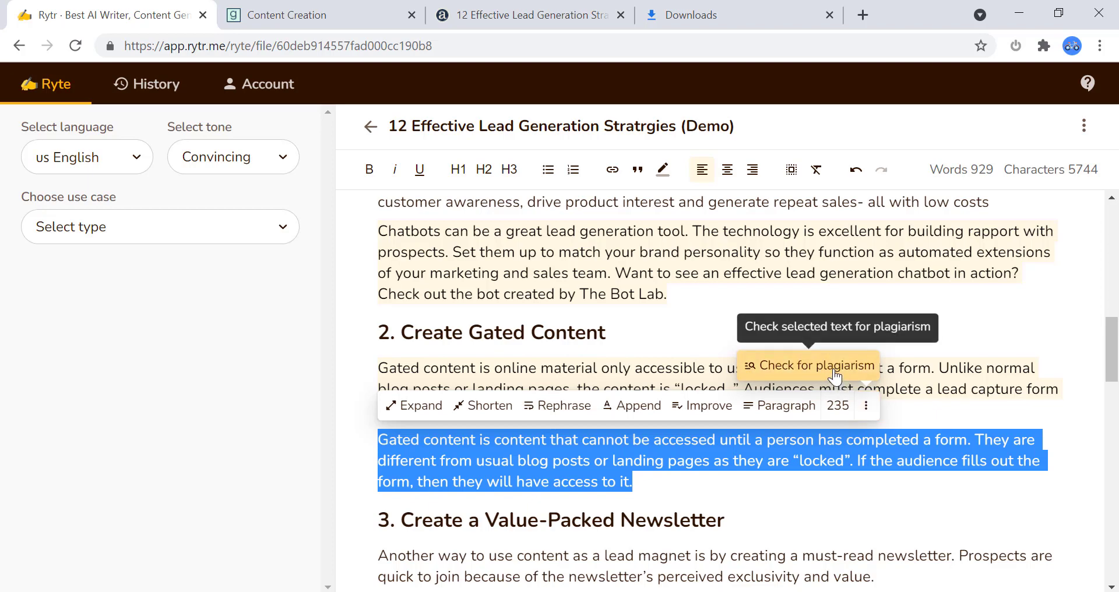
pyautogui.click(835, 375)
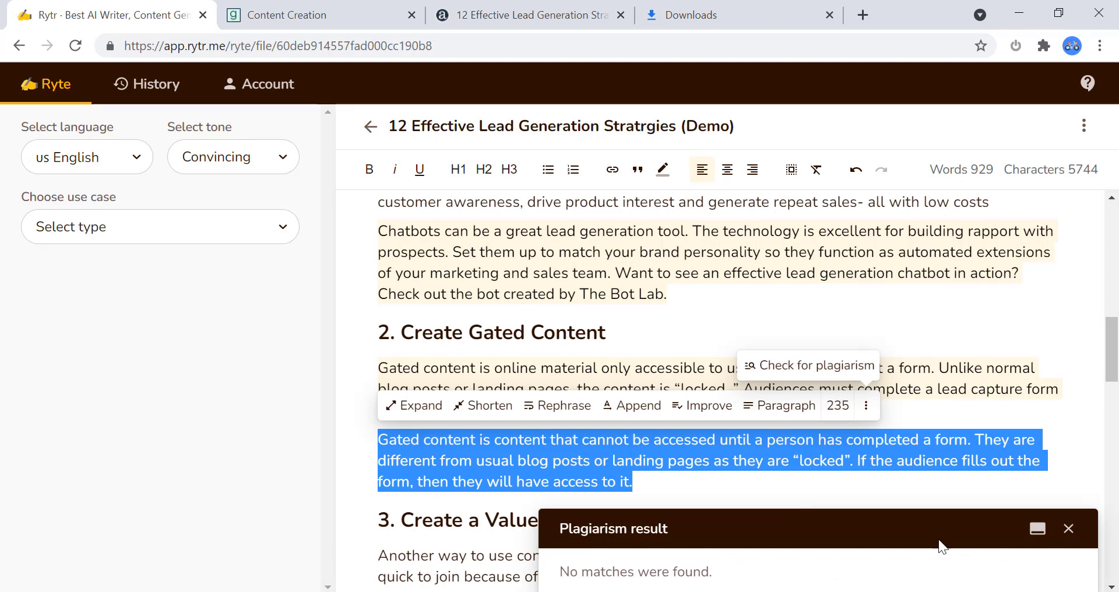
pyautogui.click(1068, 528)
pyautogui.click(788, 494)
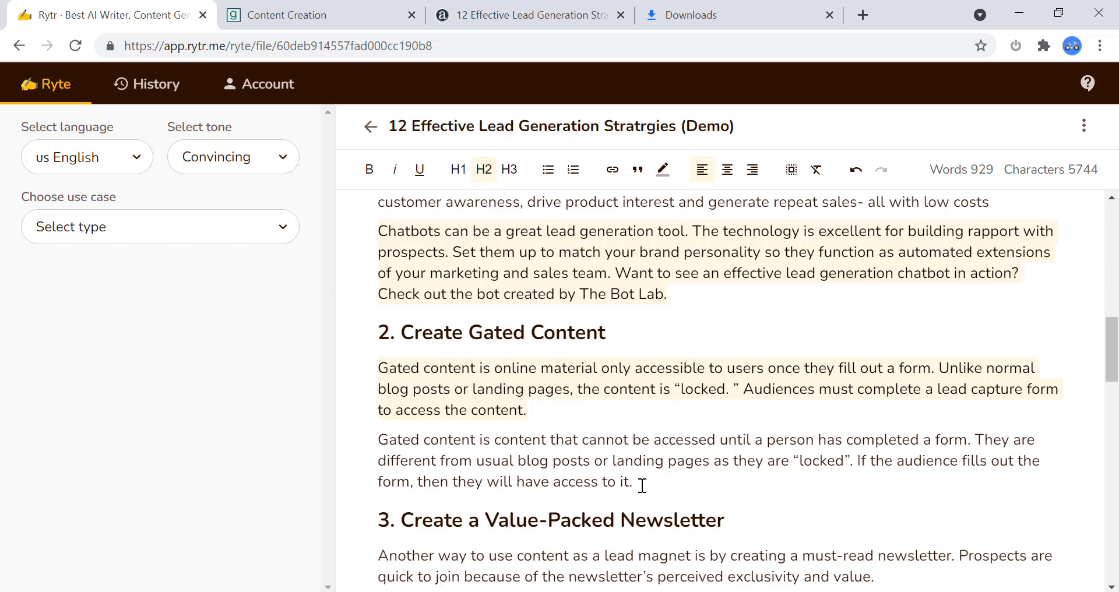
# Try generating text from the rephrased gated content paragraph with the Paragraph feature, and delete the generated near-duplicate
pyautogui.moveTo(633, 483); pyautogui.dragTo(381, 444)
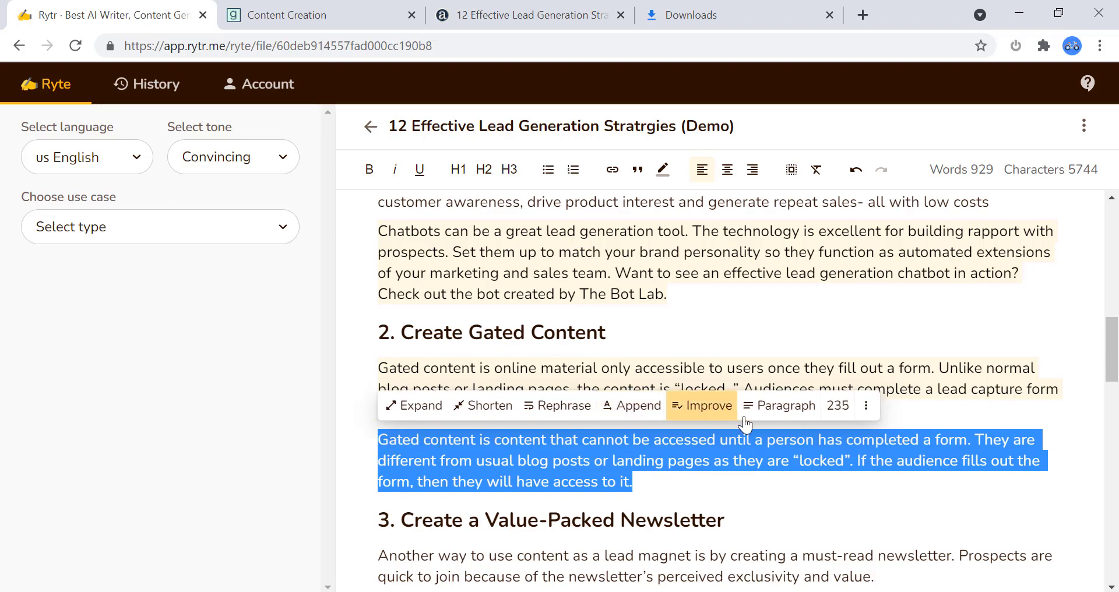
pyautogui.click(780, 408)
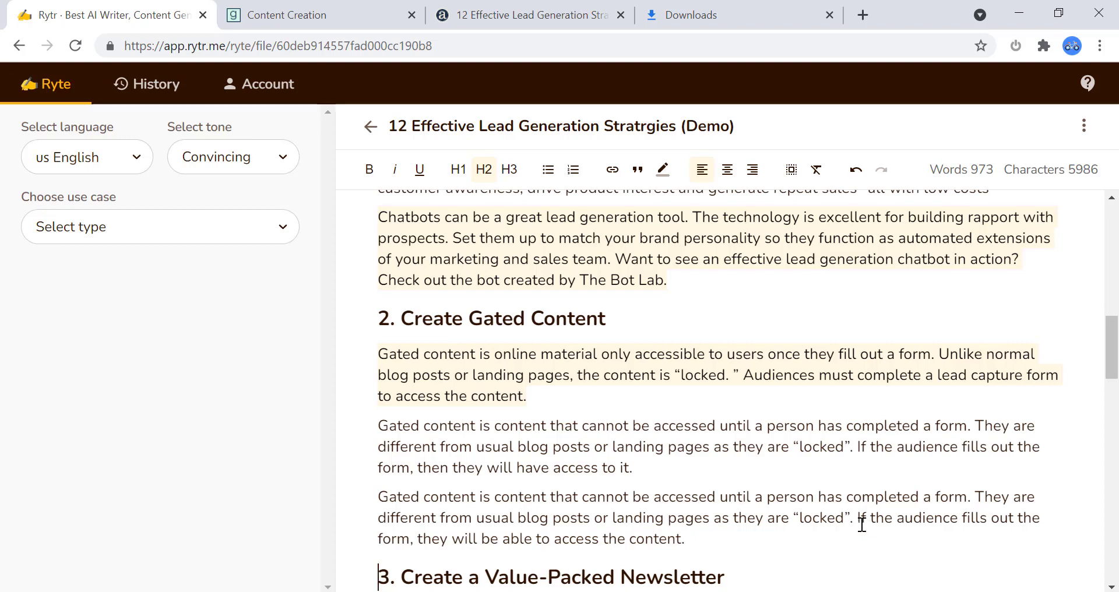
pyautogui.moveTo(687, 540); pyautogui.dragTo(368, 499)
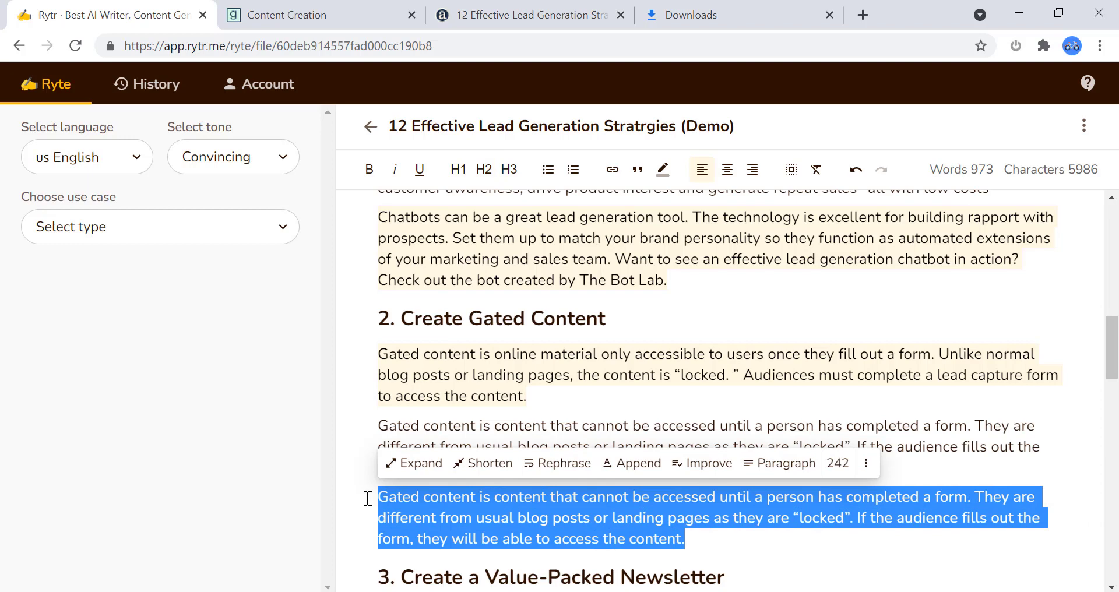
pyautogui.press('BackSpace')
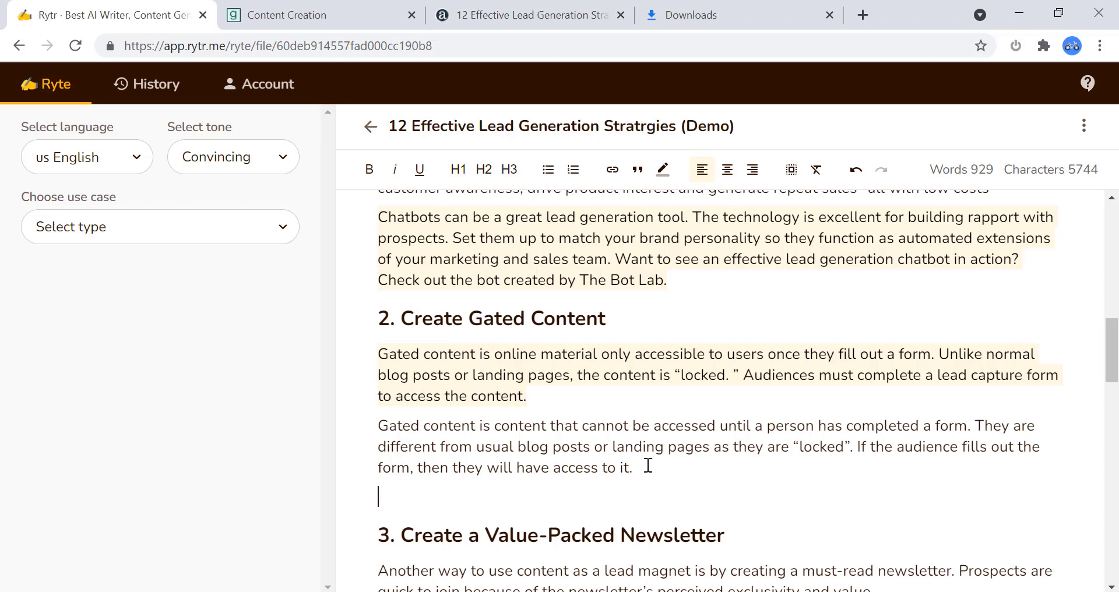
# Generate another paragraph from the rephrased gated content text with the Paragraph feature and remove the blank line before heading 3
pyautogui.moveTo(633, 467); pyautogui.dragTo(562, 468)
pyautogui.moveTo(503, 448); pyautogui.dragTo(378, 426)
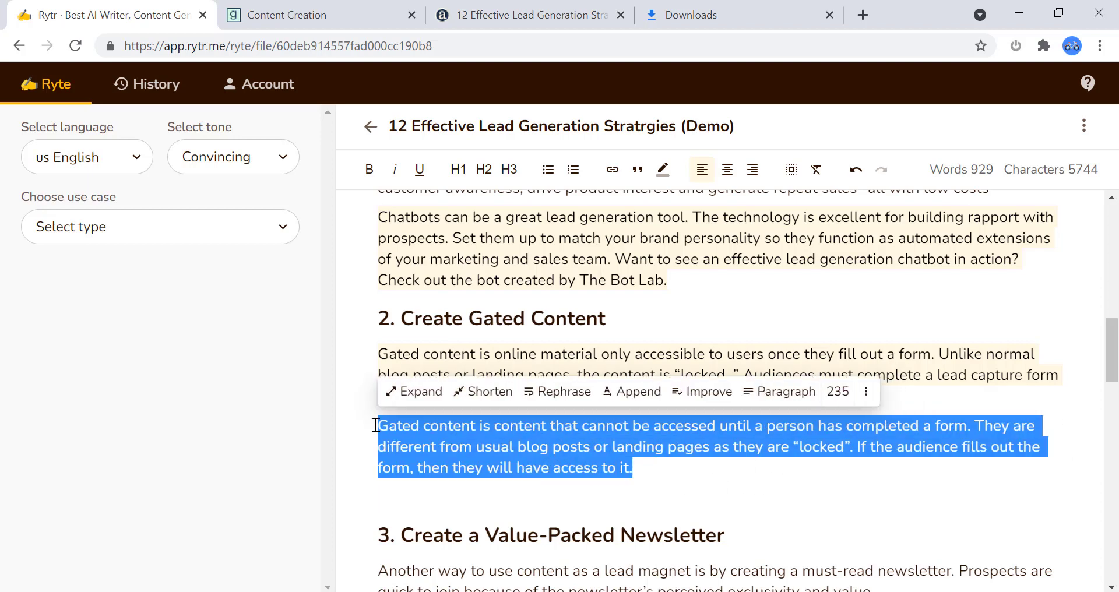
pyautogui.click(787, 402)
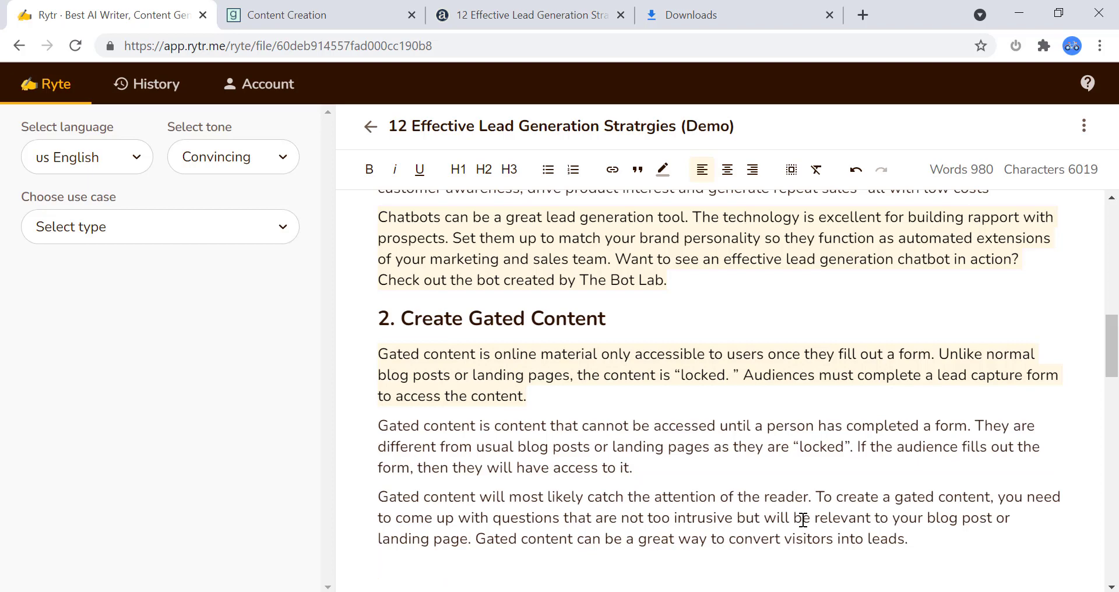
pyautogui.scroll(-3, 803, 519)
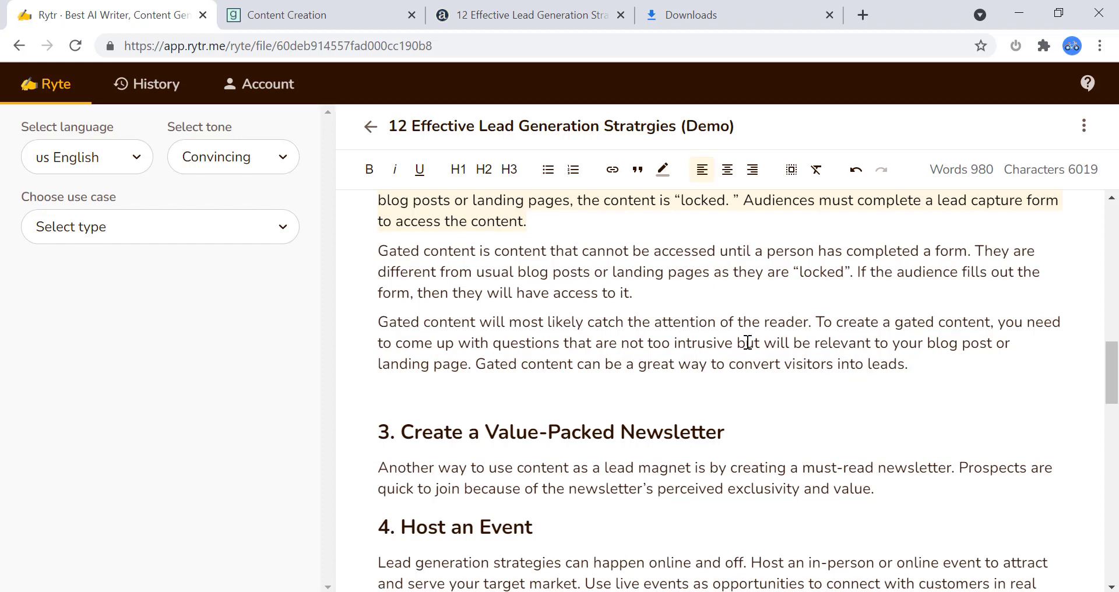
pyautogui.press('Delete')
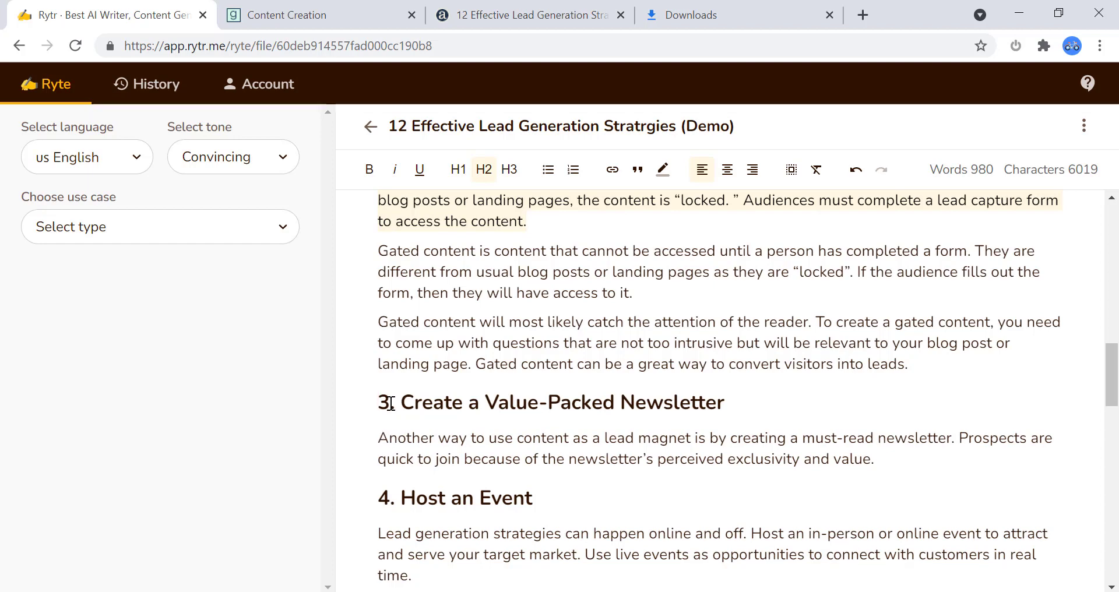
# Duplicate the newsletter paragraph under heading 3 as a new paragraph directly below the original
pyautogui.moveTo(380, 403); pyautogui.dragTo(944, 470)
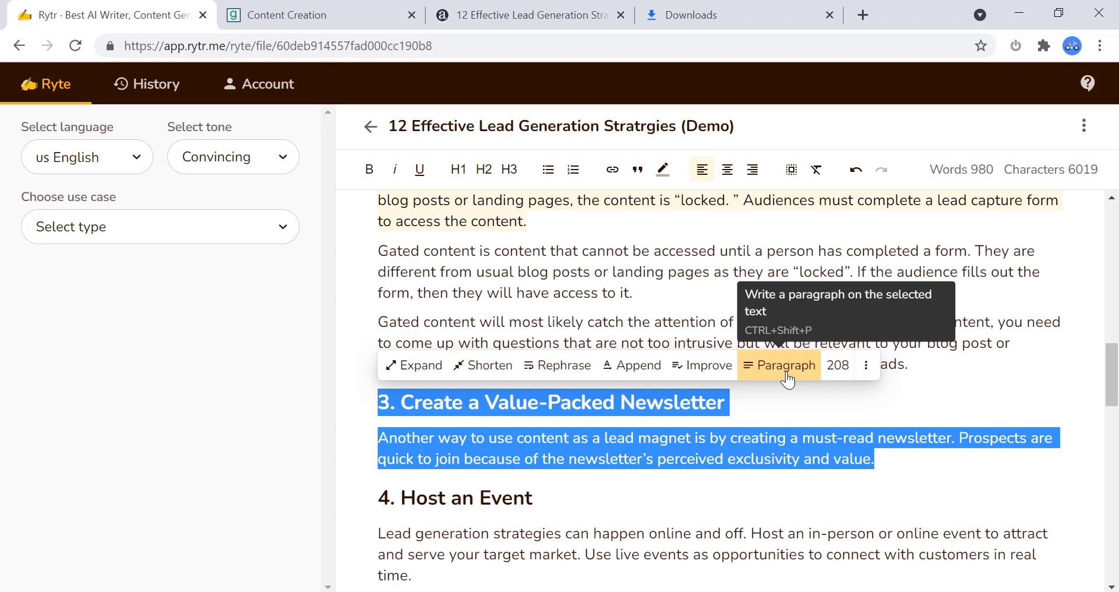
pyautogui.click(761, 408)
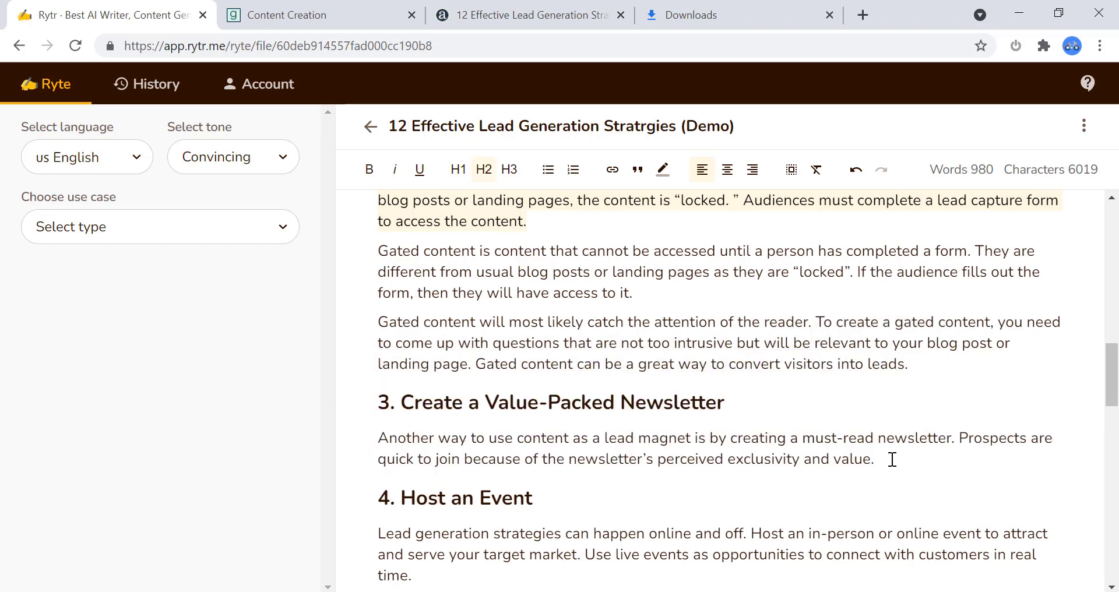
pyautogui.moveTo(892, 460); pyautogui.dragTo(380, 435)
pyautogui.hotkey('ctrl', 'c')
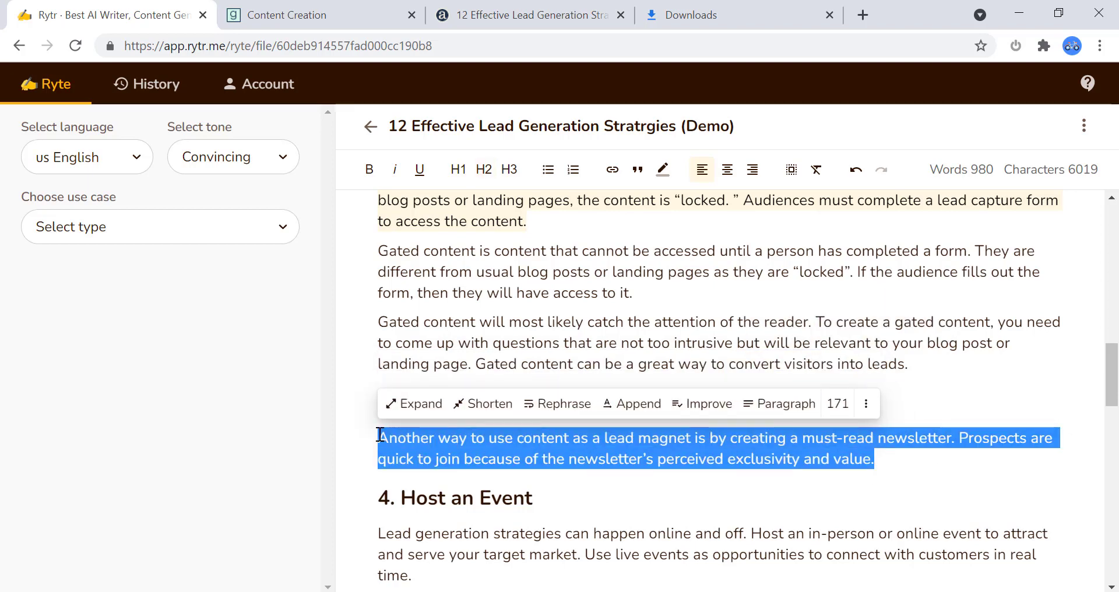
pyautogui.click(891, 458)
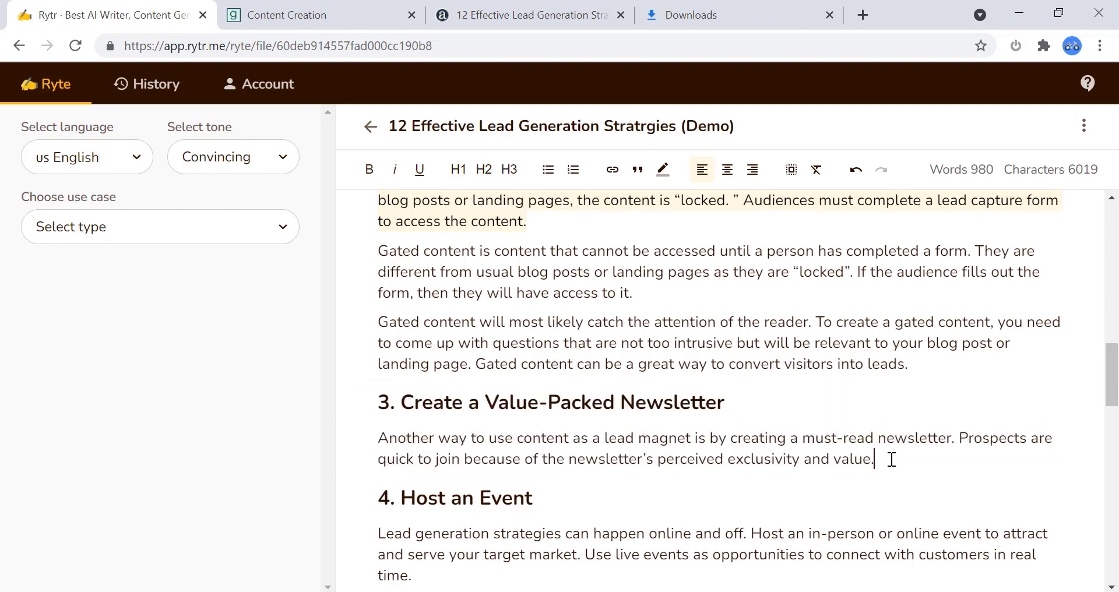
pyautogui.press('Return')
pyautogui.hotkey('ctrl', 'v')
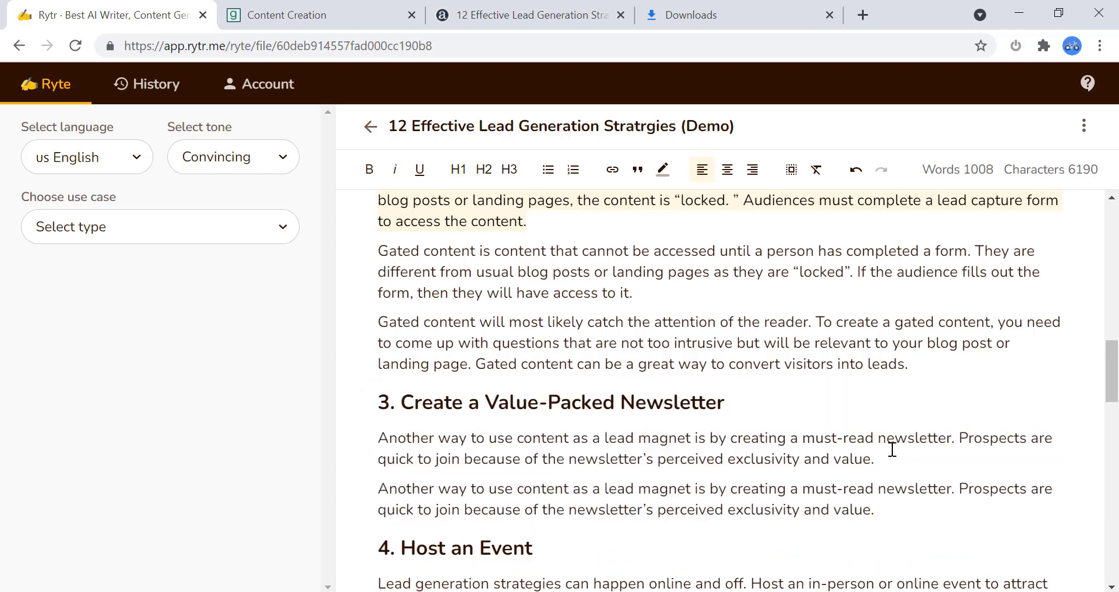
# Highlight the first of the two identical newsletter paragraphs under heading 3 to mark it as the original
pyautogui.moveTo(882, 455); pyautogui.dragTo(376, 438)
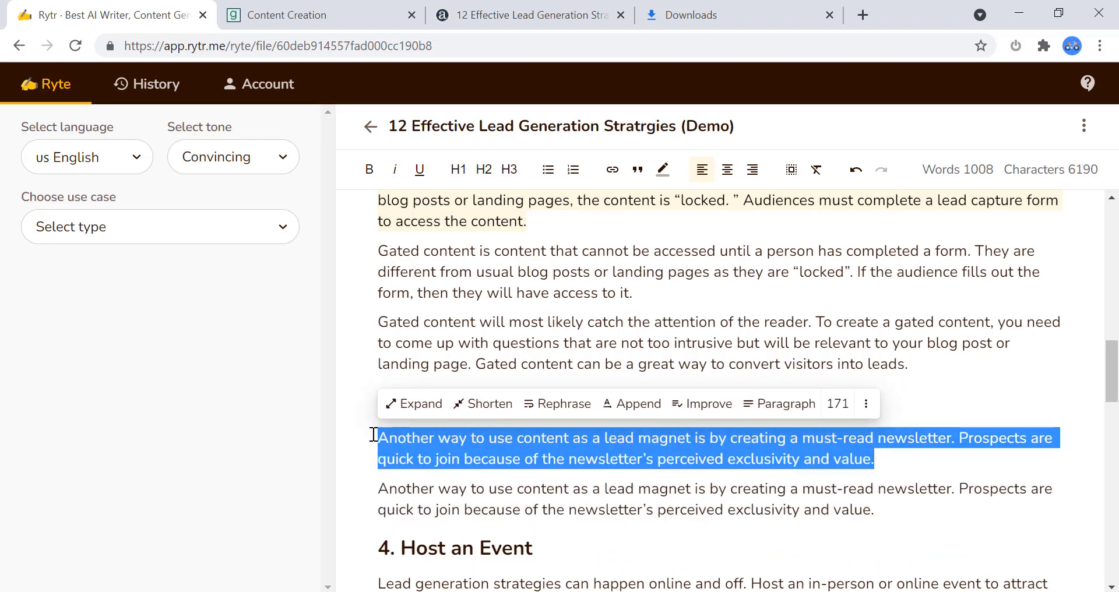
pyautogui.click(661, 170)
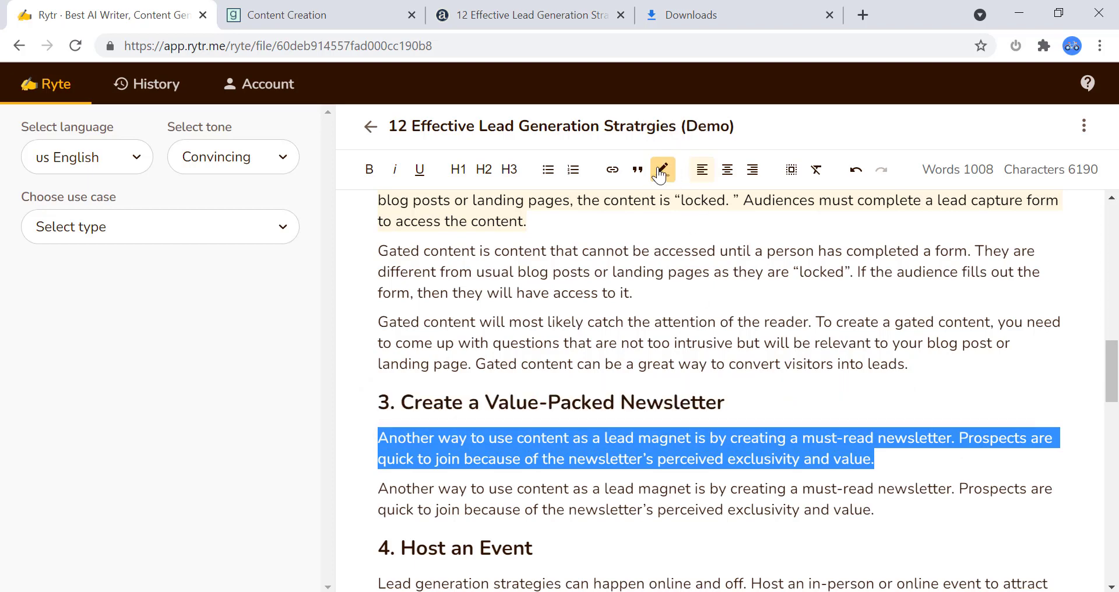
pyautogui.click(920, 488)
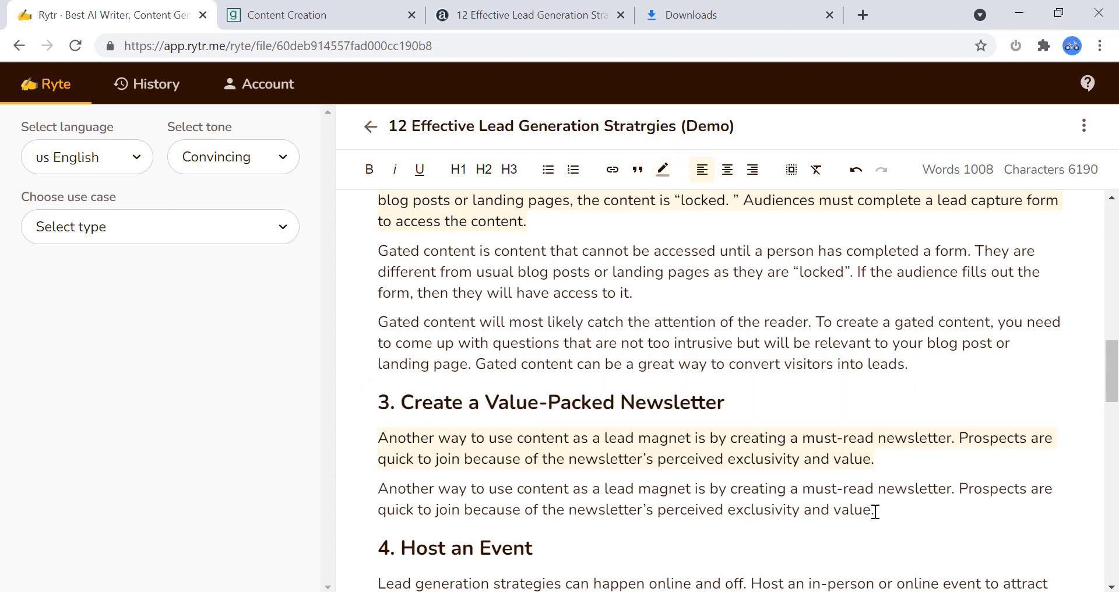
# Generate a new paragraph from the unhighlighted copy of the newsletter text with the Paragraph feature
pyautogui.moveTo(877, 510); pyautogui.dragTo(362, 490)
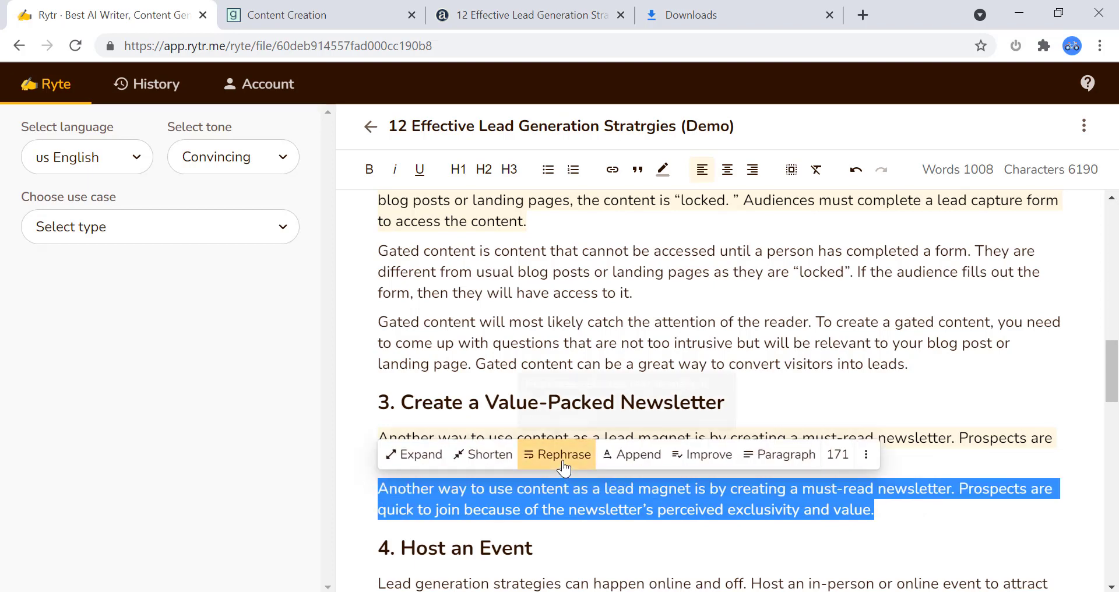
pyautogui.click(778, 459)
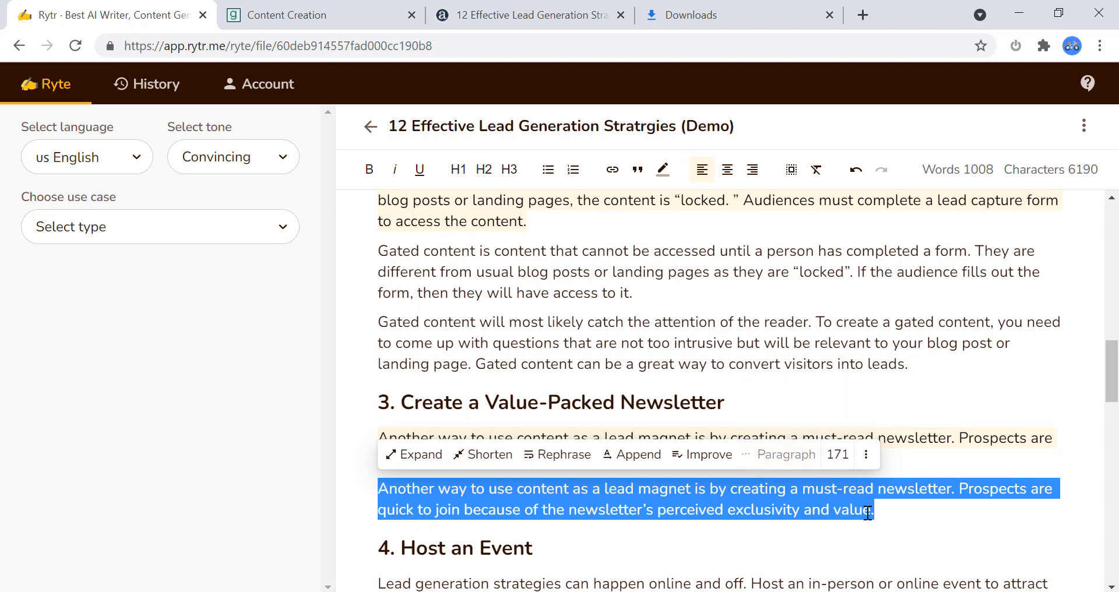
pyautogui.scroll(-3, 912, 525)
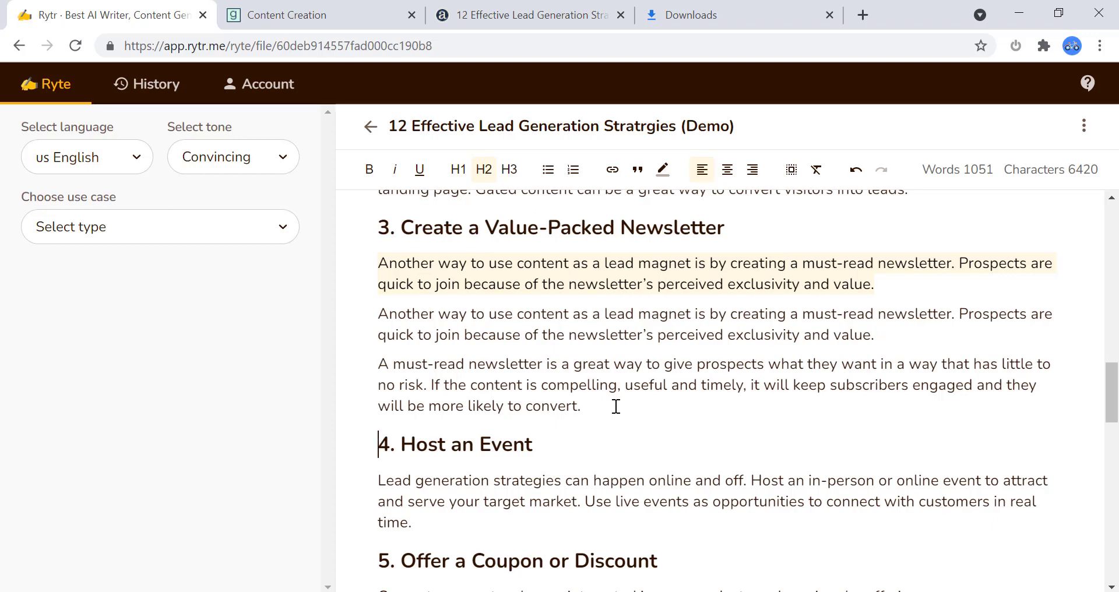
# Review the article's remaining sections from heading 4 to the conclusion and the rewritten sections back up to the title
pyautogui.scroll(-1, 615, 407)
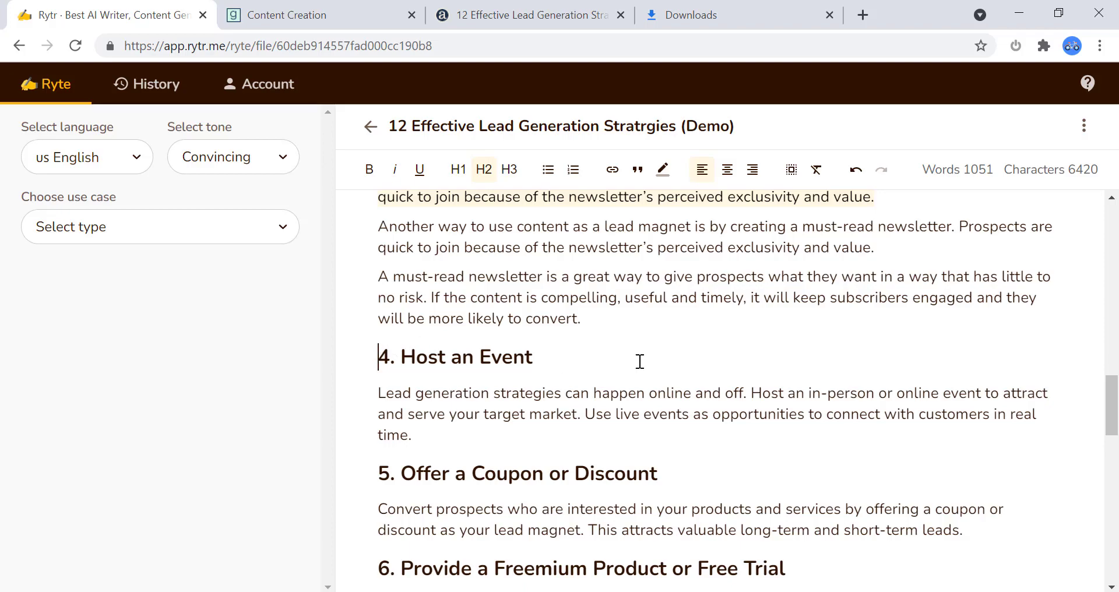
pyautogui.scroll(-10, 583, 419)
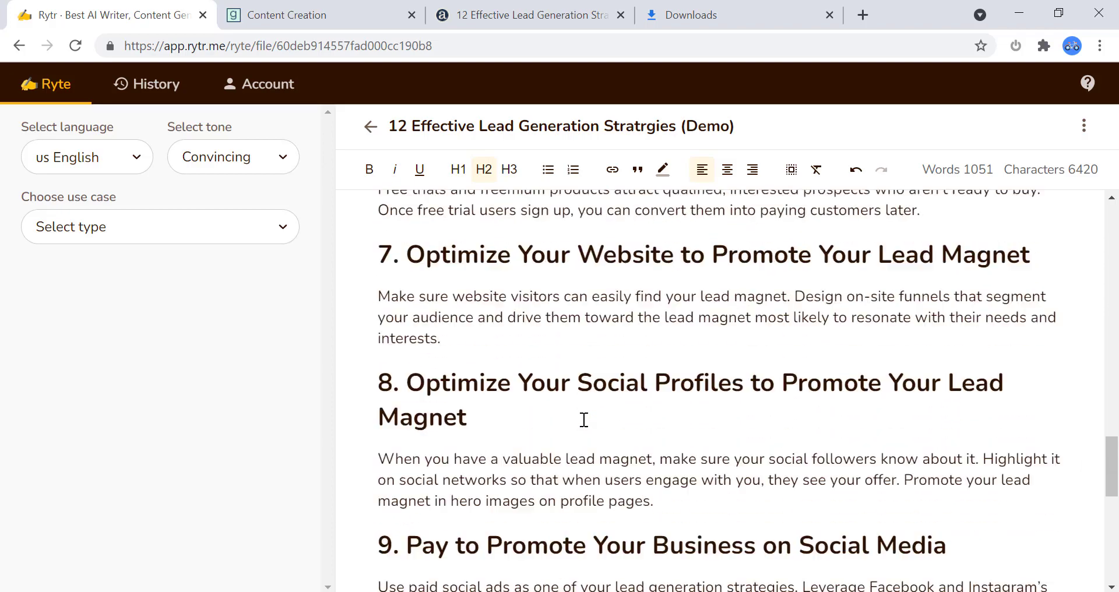
pyautogui.scroll(-4, 583, 419)
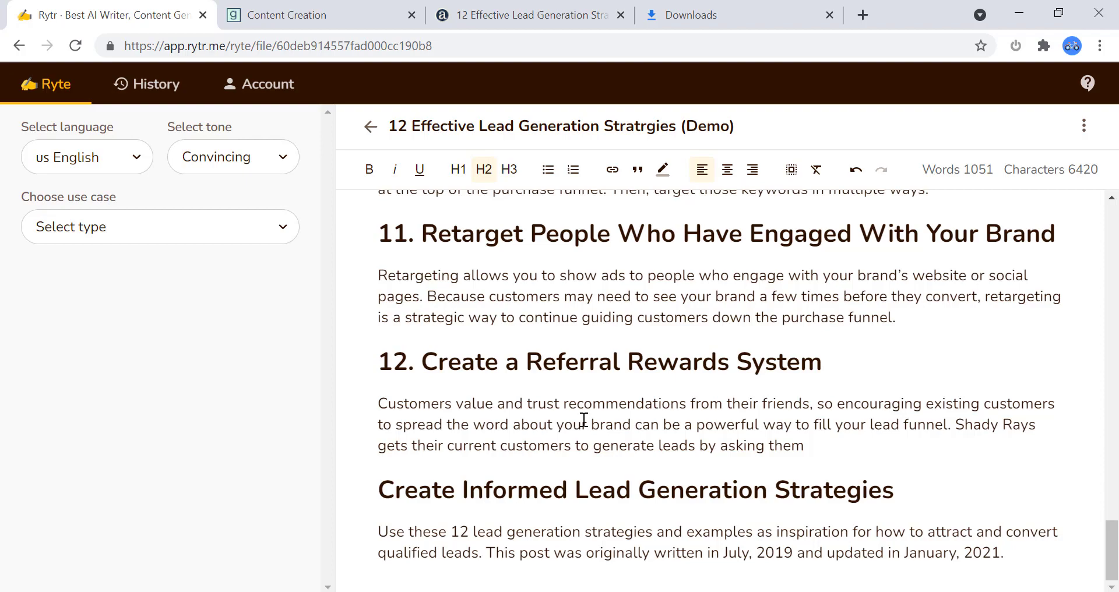
pyautogui.scroll(20, 584, 419)
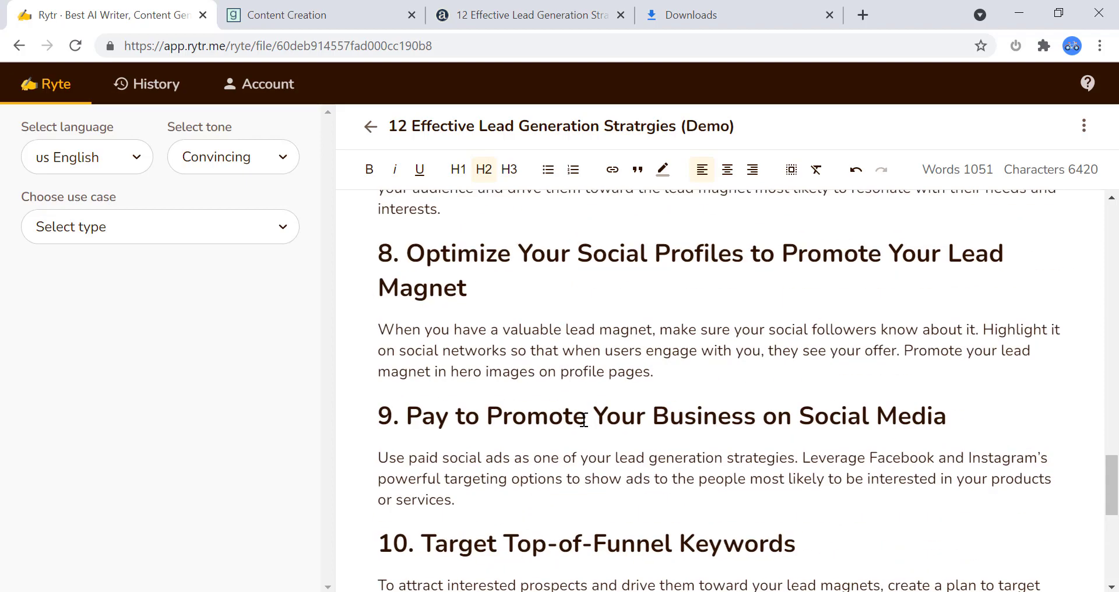
pyautogui.scroll(8, 583, 420)
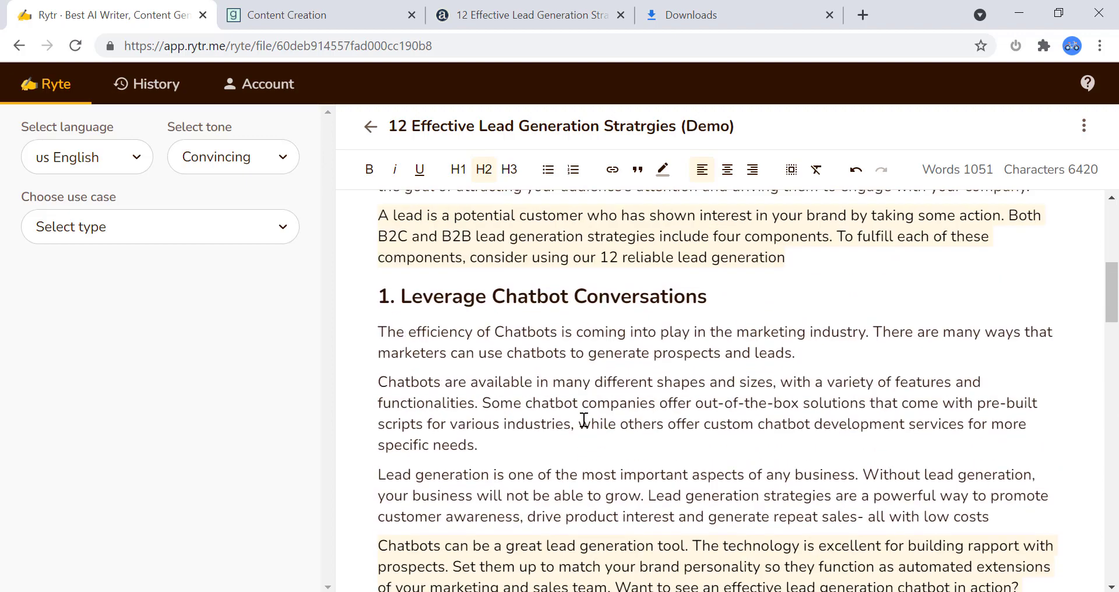
pyautogui.scroll(5, 584, 420)
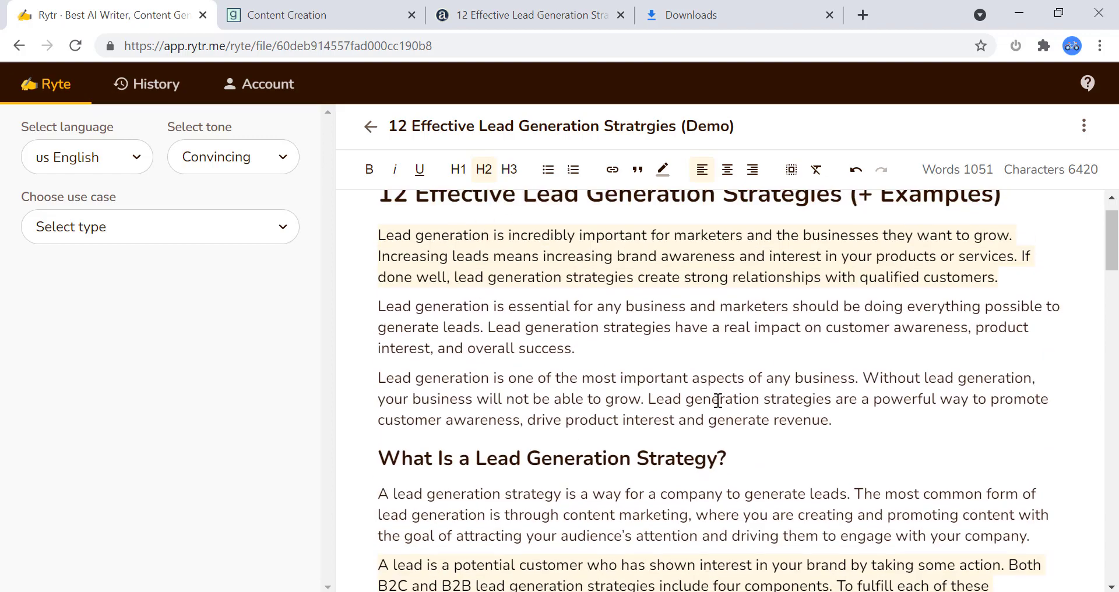
pyautogui.scroll(1, 717, 400)
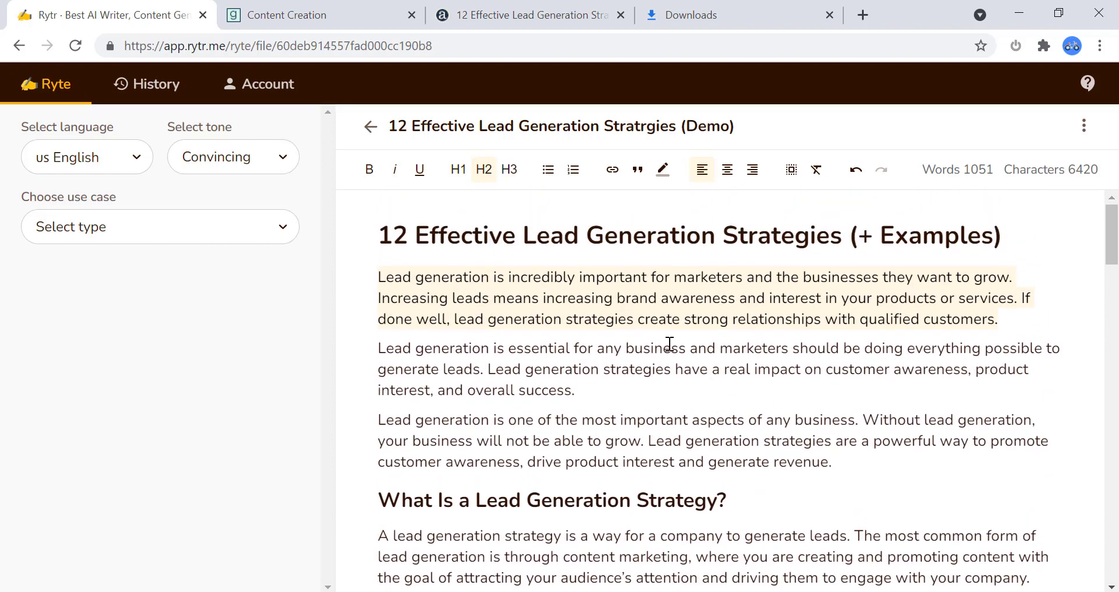
# Leave the article and open the "Genei meets Rytr" document from the Genei Docs folder to read its agenda and workflow
pyautogui.click(369, 130)
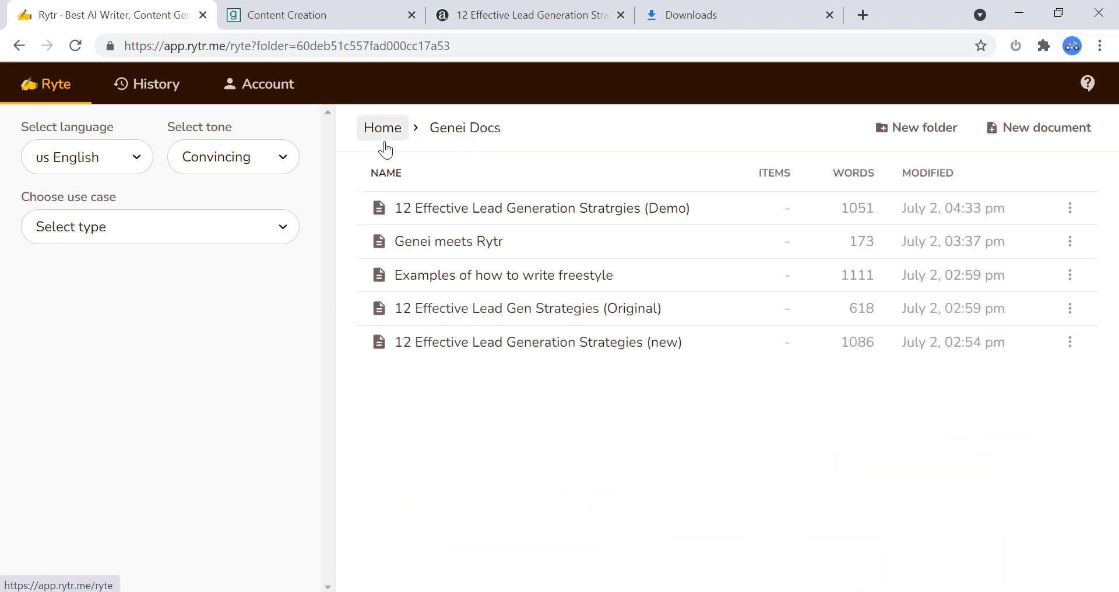
pyautogui.click(469, 250)
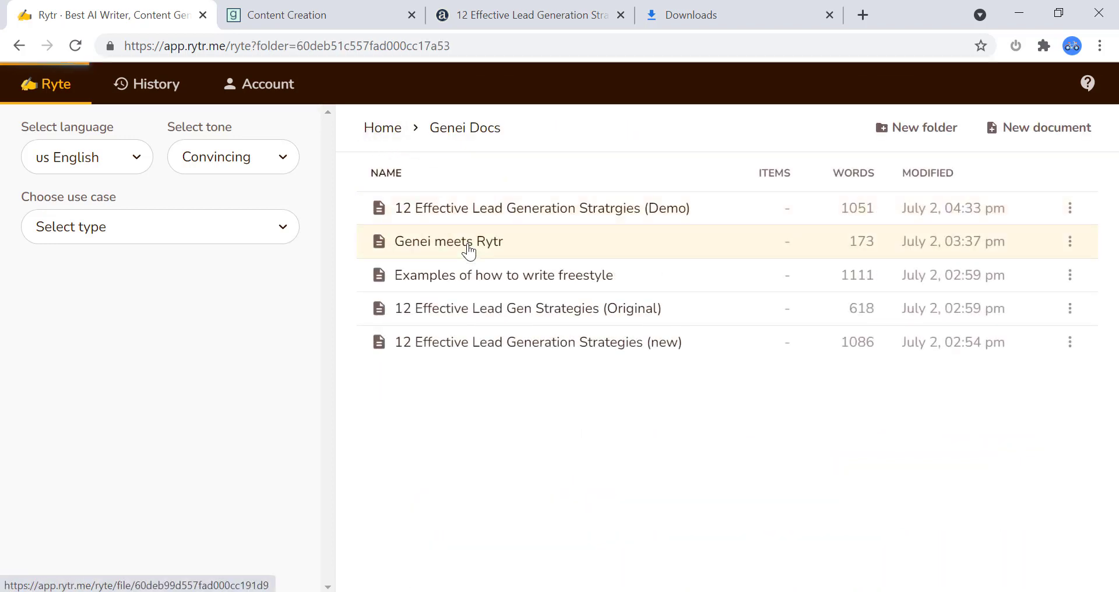
pyautogui.scroll(-1, 727, 429)
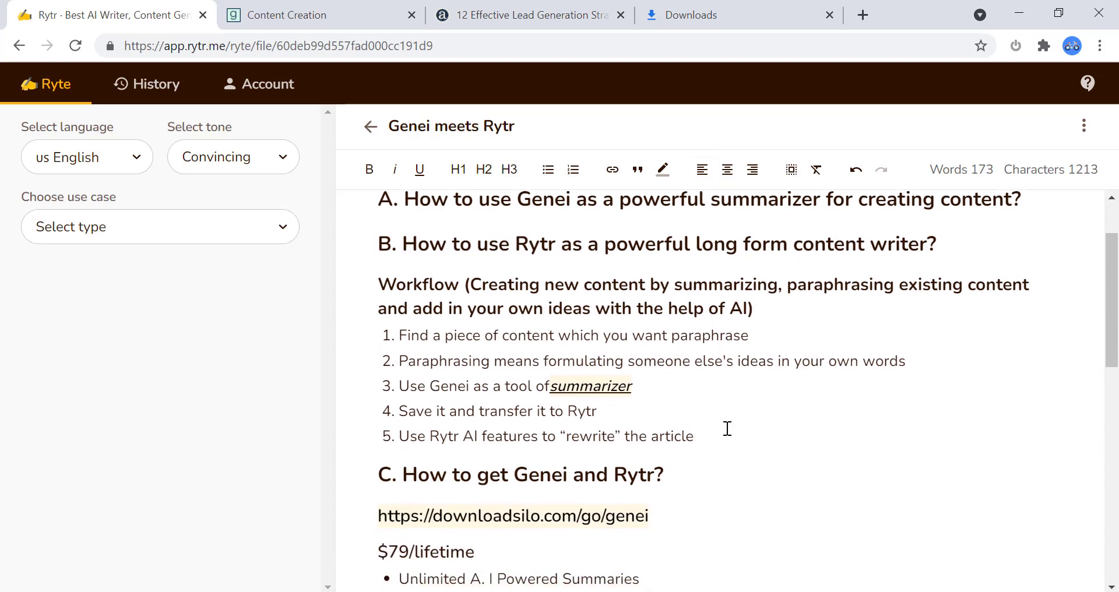
pyautogui.scroll(1, 628, 314)
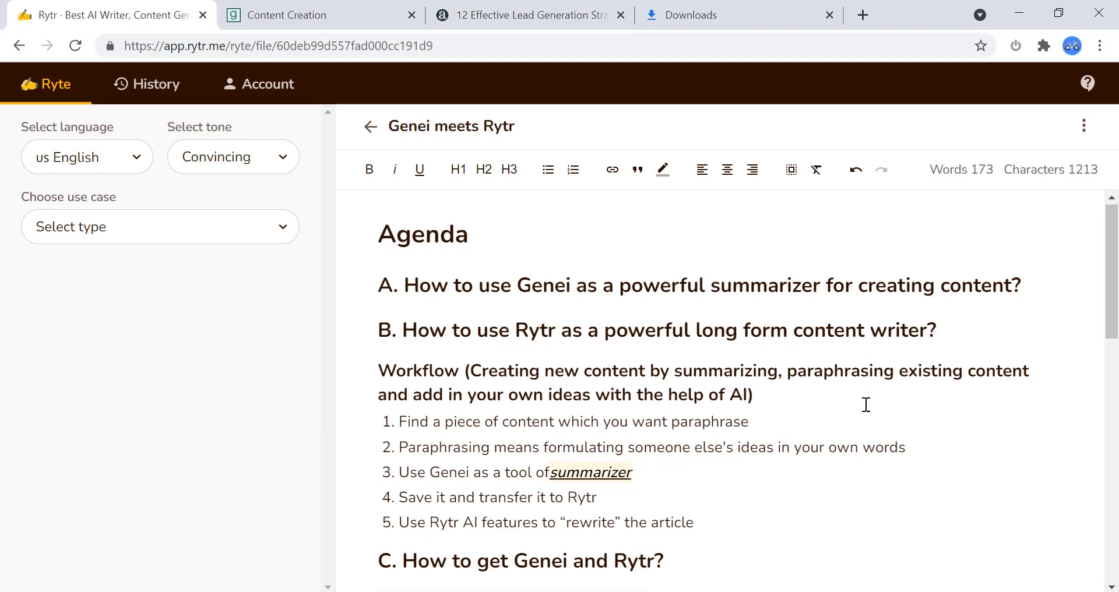
pyautogui.scroll(-3, 866, 406)
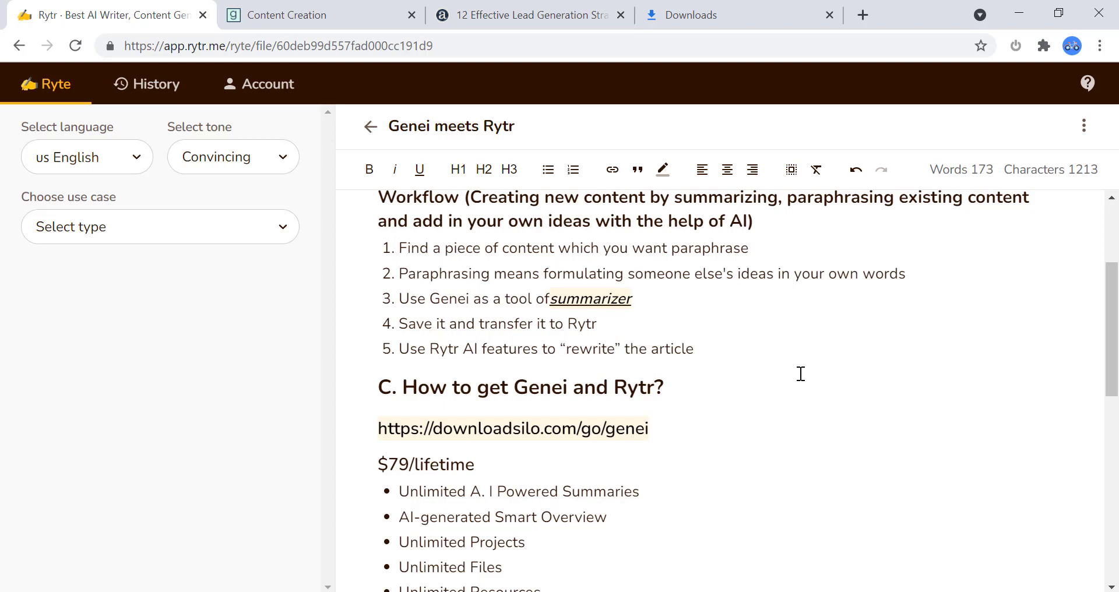
# Rename the document as "Genei meets Rytr +> AI becomes so powerful"
pyautogui.scroll(3, 800, 374)
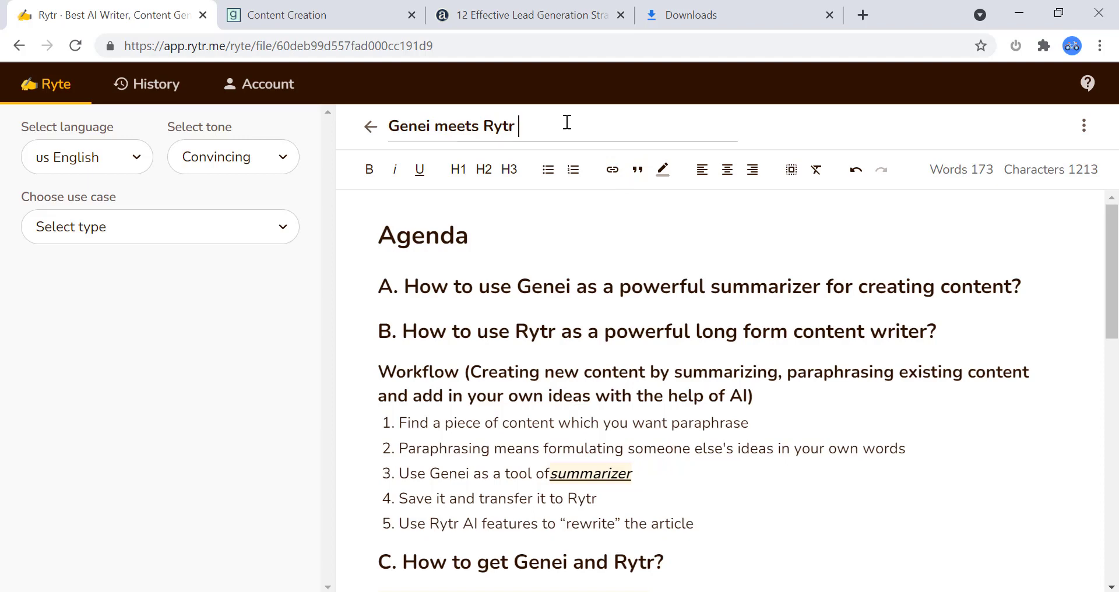
pyautogui.write('AI beomes so powerful')
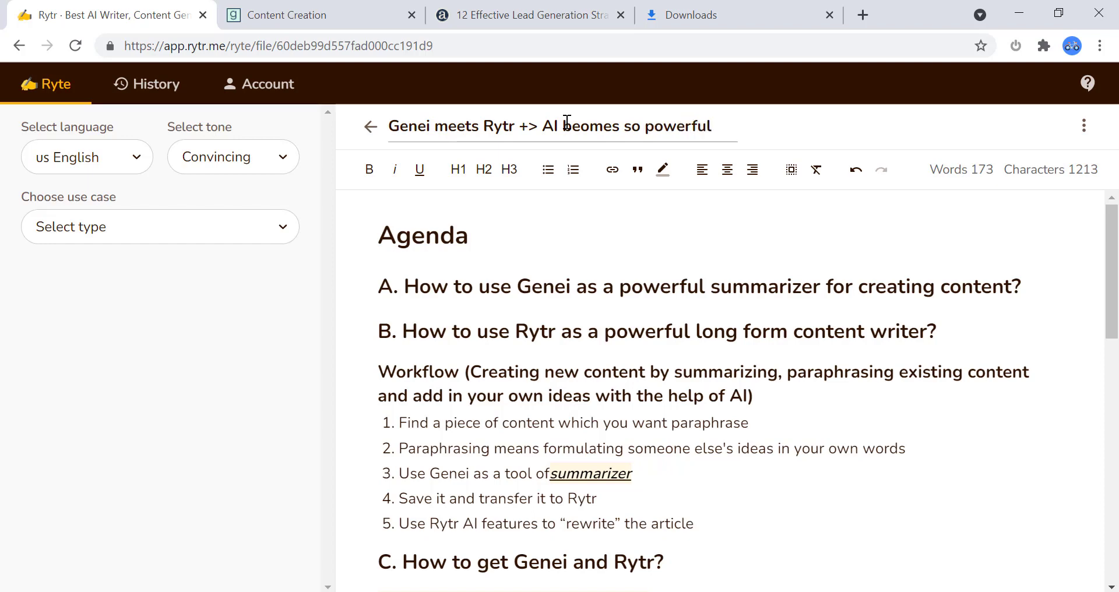
pyautogui.click(583, 126)
pyautogui.write('c')
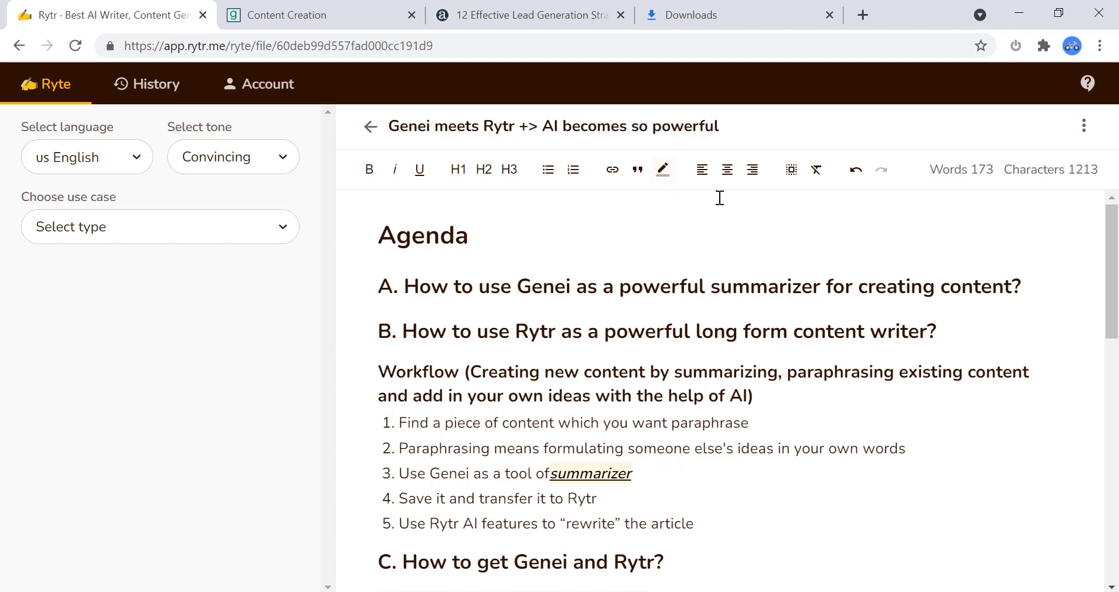
# Add "saaamantra" on its own line below the Genei link in section C
pyautogui.scroll(-4, 679, 266)
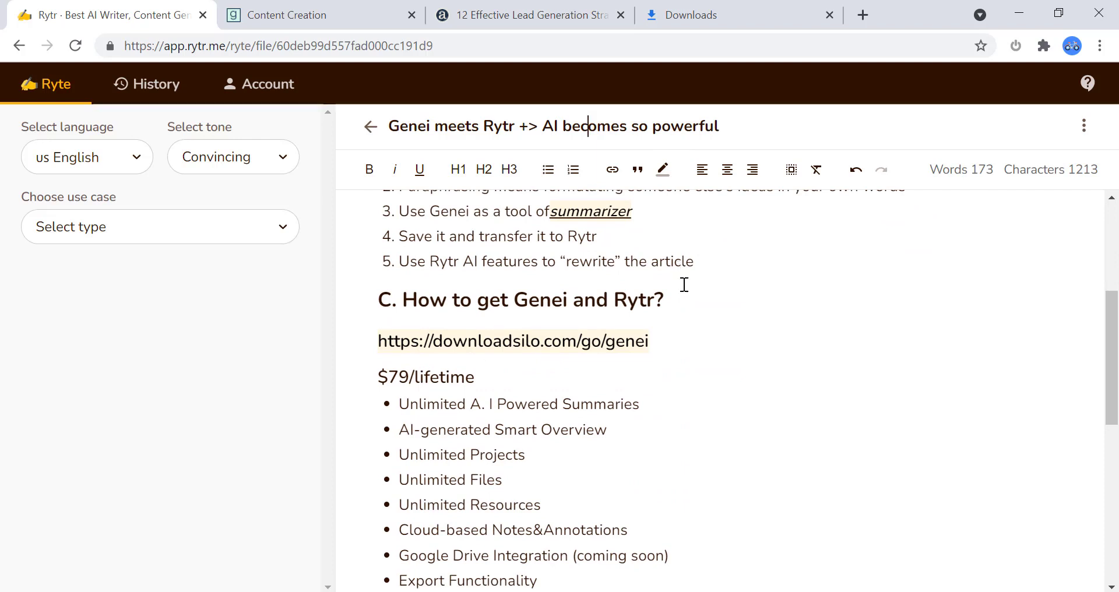
pyautogui.scroll(-1, 704, 352)
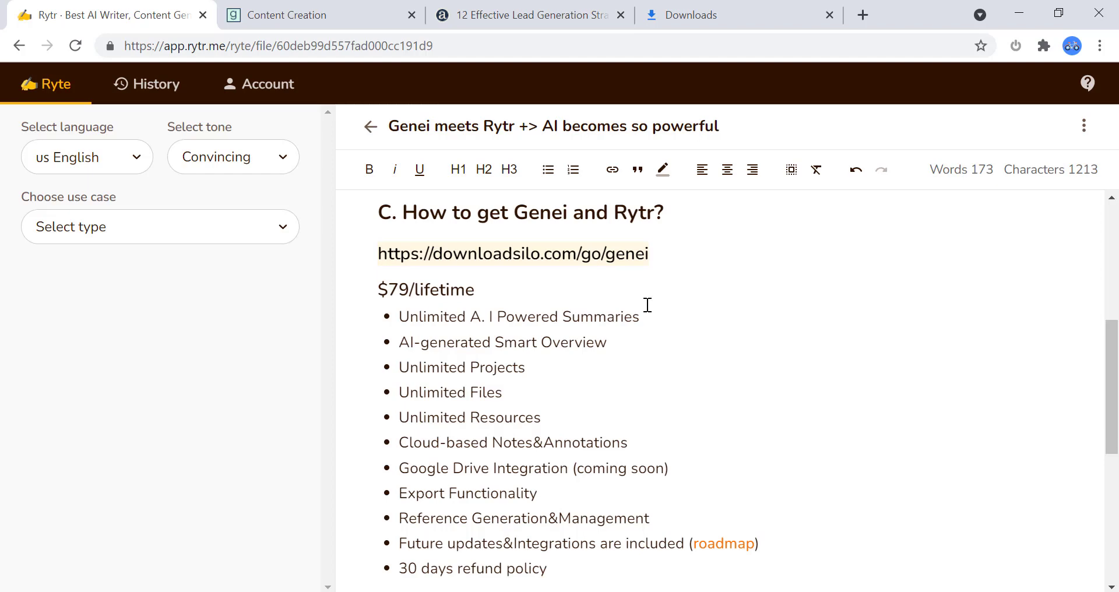
pyautogui.click(728, 253)
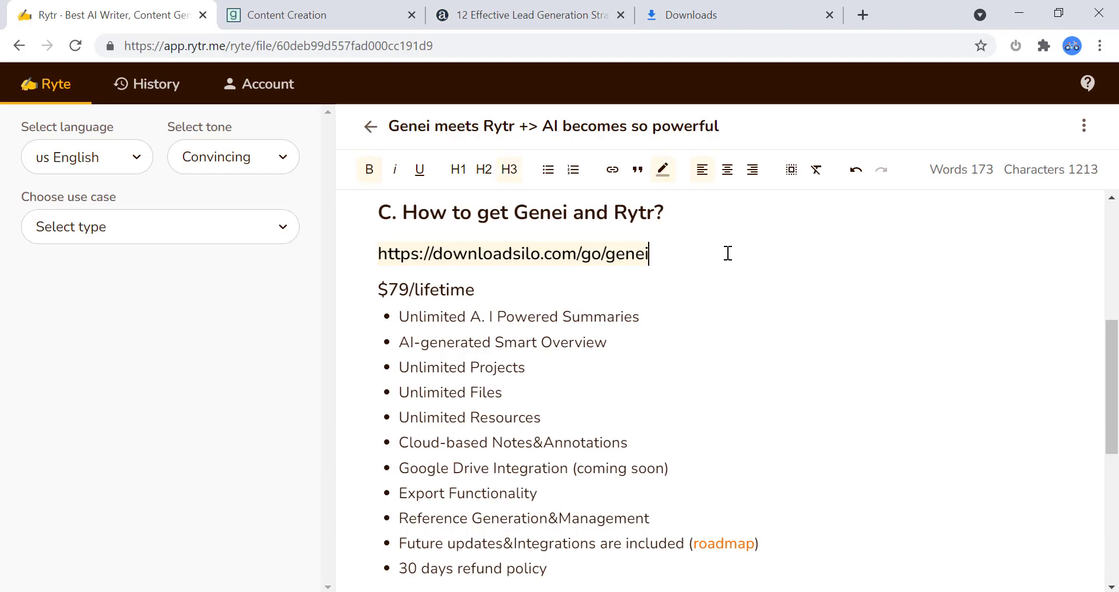
pyautogui.write('saaa')
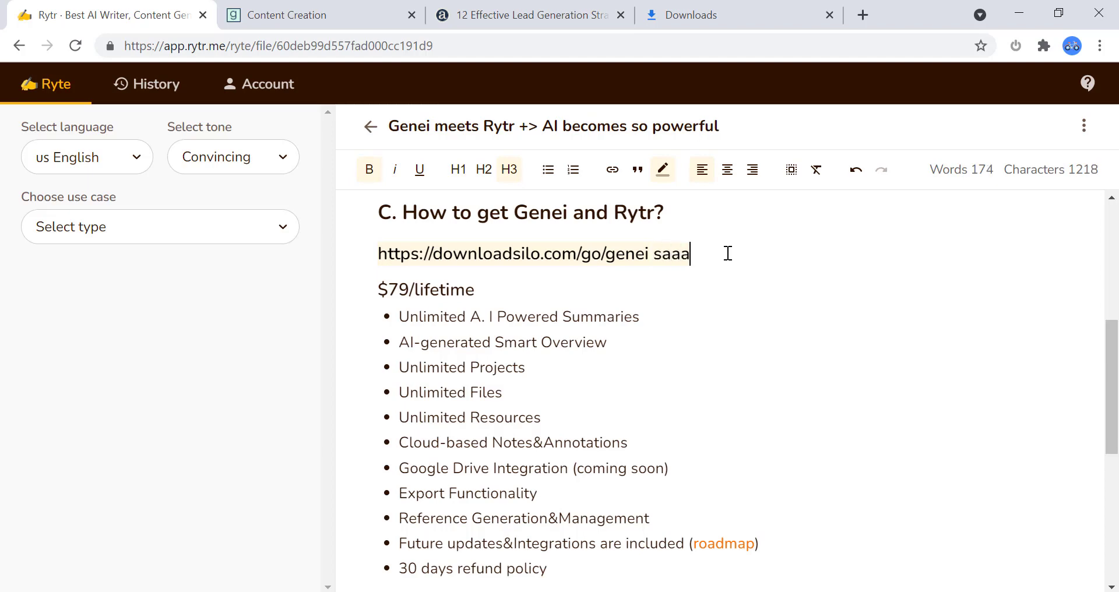
pyautogui.write('mantra')
pyautogui.click(657, 254)
pyautogui.press('Return')
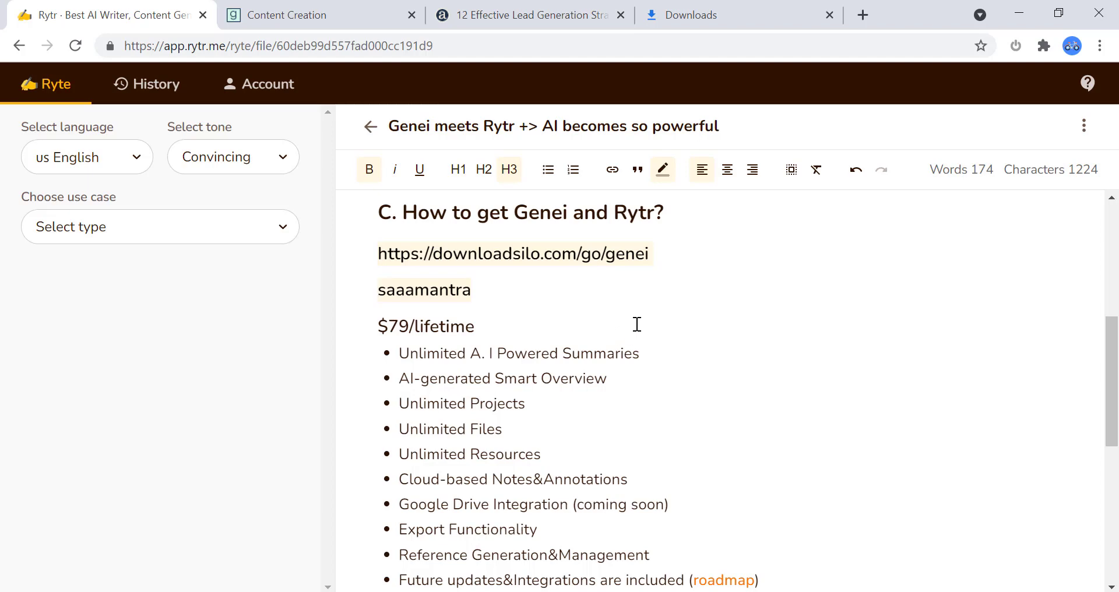
# Review the Genei lifetime plan features and the Rytr coupon and deal plan details, and return to the agenda
pyautogui.scroll(-2, 646, 321)
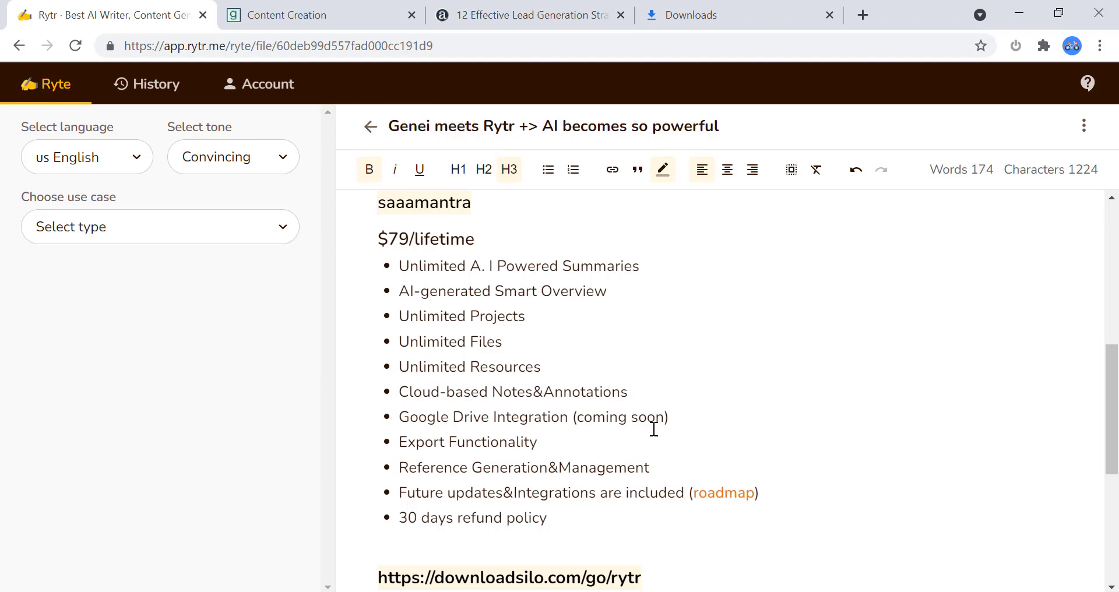
pyautogui.scroll(-5, 654, 429)
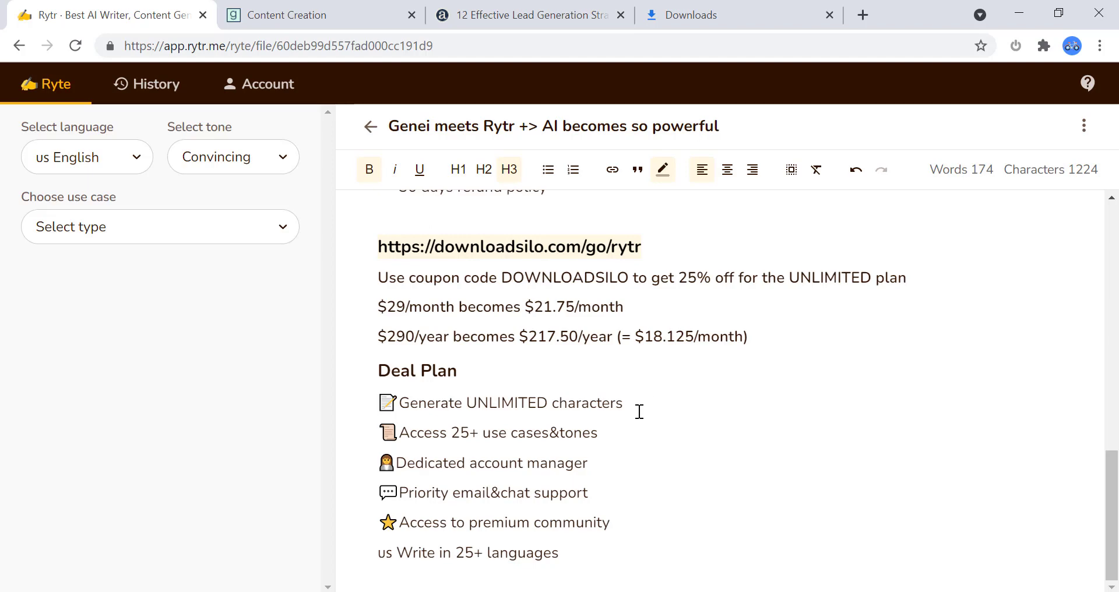
pyautogui.scroll(5, 633, 416)
pyautogui.scroll(6, 633, 416)
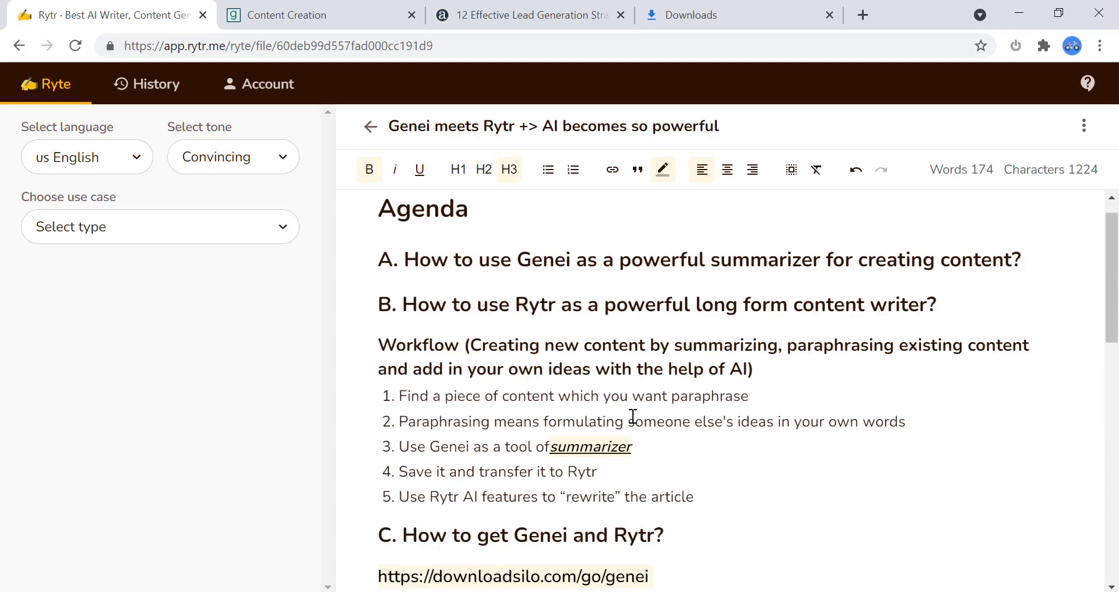